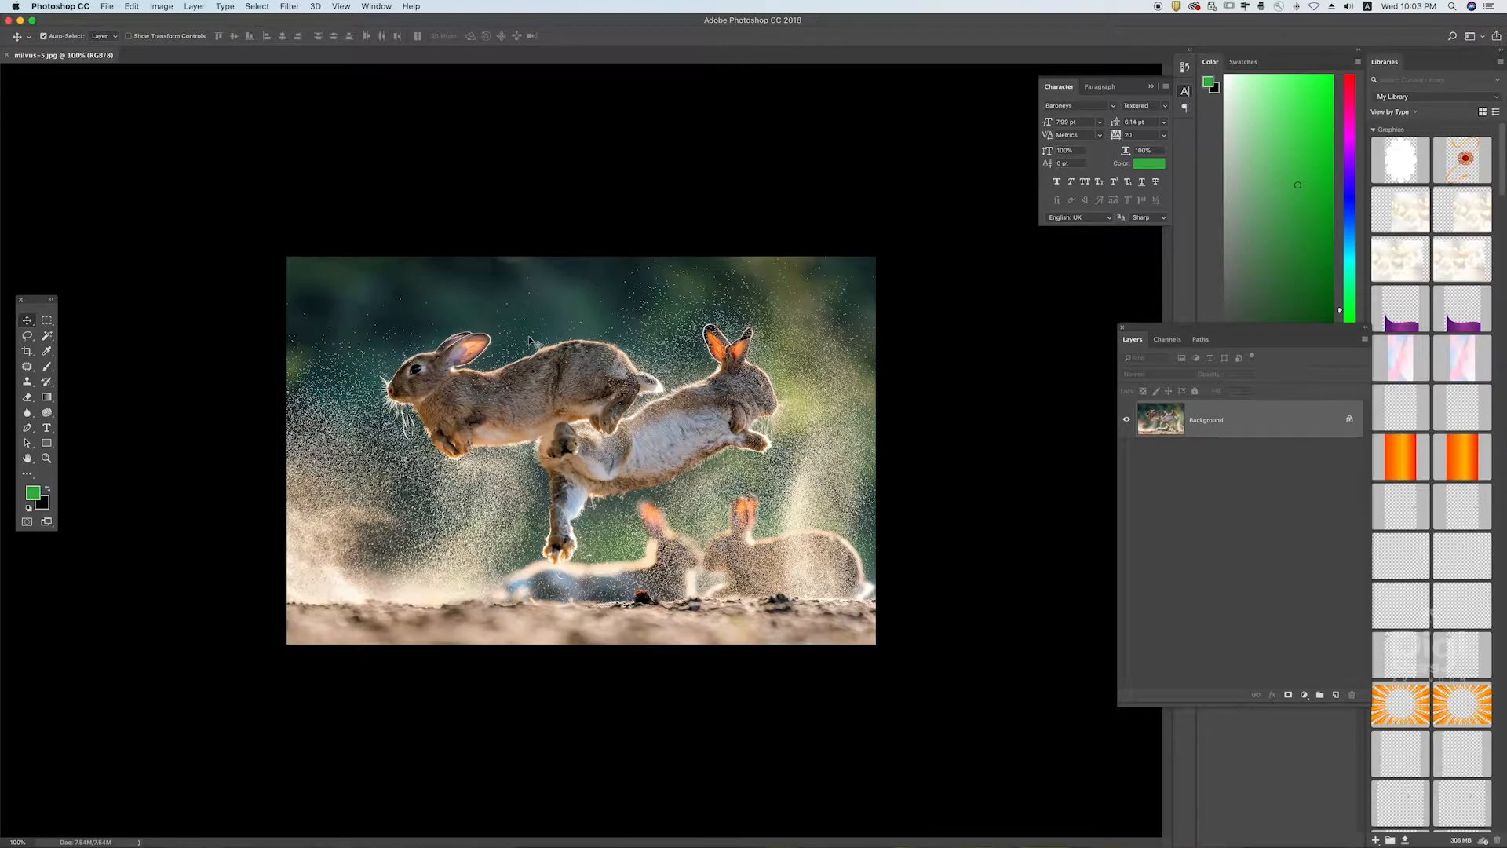
- Duplicate the rabbit photo's Background layer and blur the copy with the Blur tool at 100% strength
{"action": "key", "text": "z"}
{"action": "left_click", "coordinate": [591, 363]}
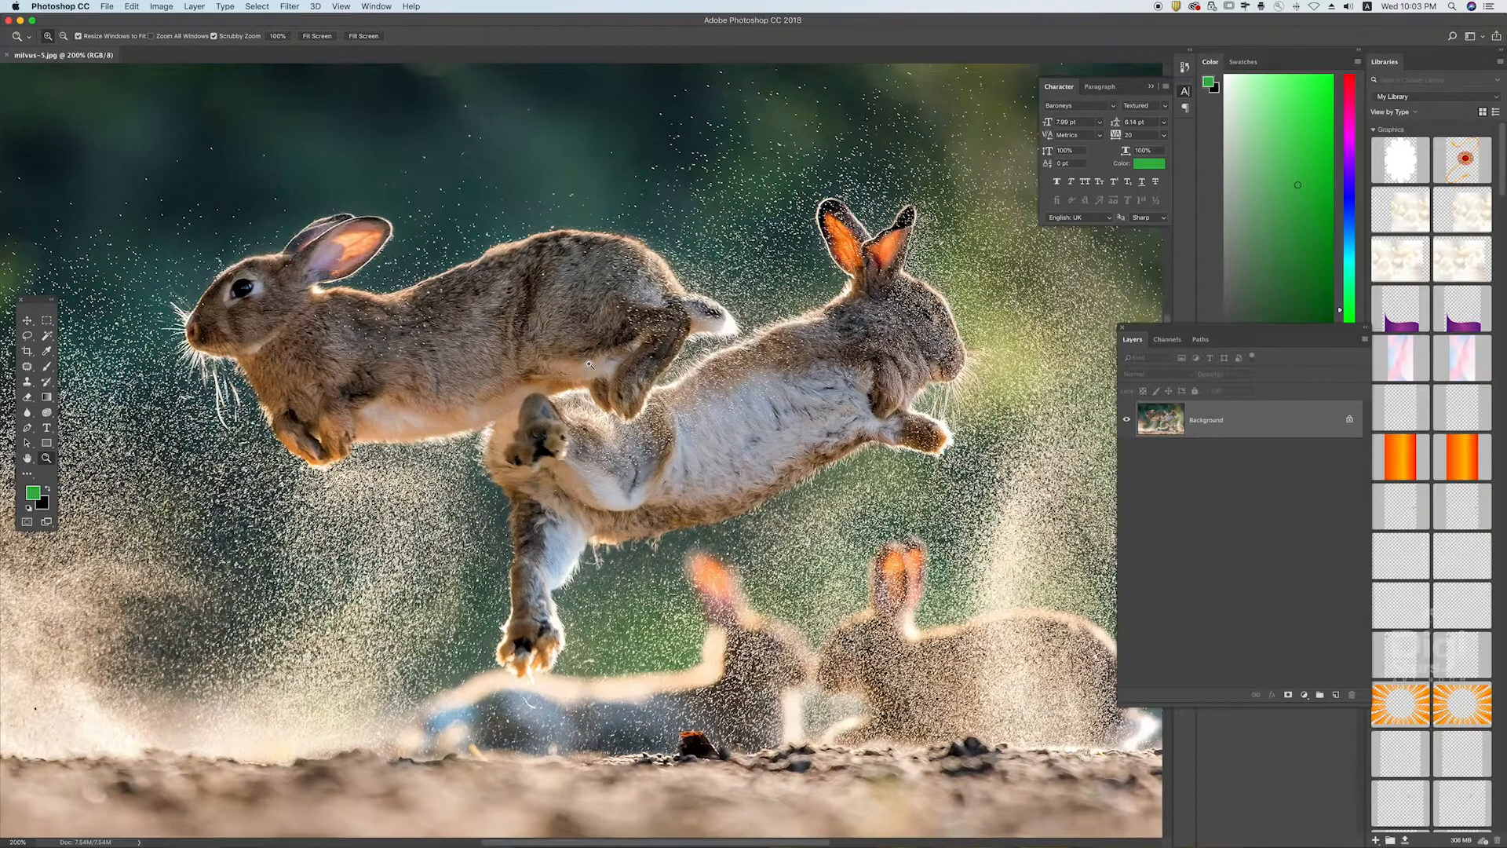
{"action": "left_click", "coordinate": [542, 348], "text": "alt"}
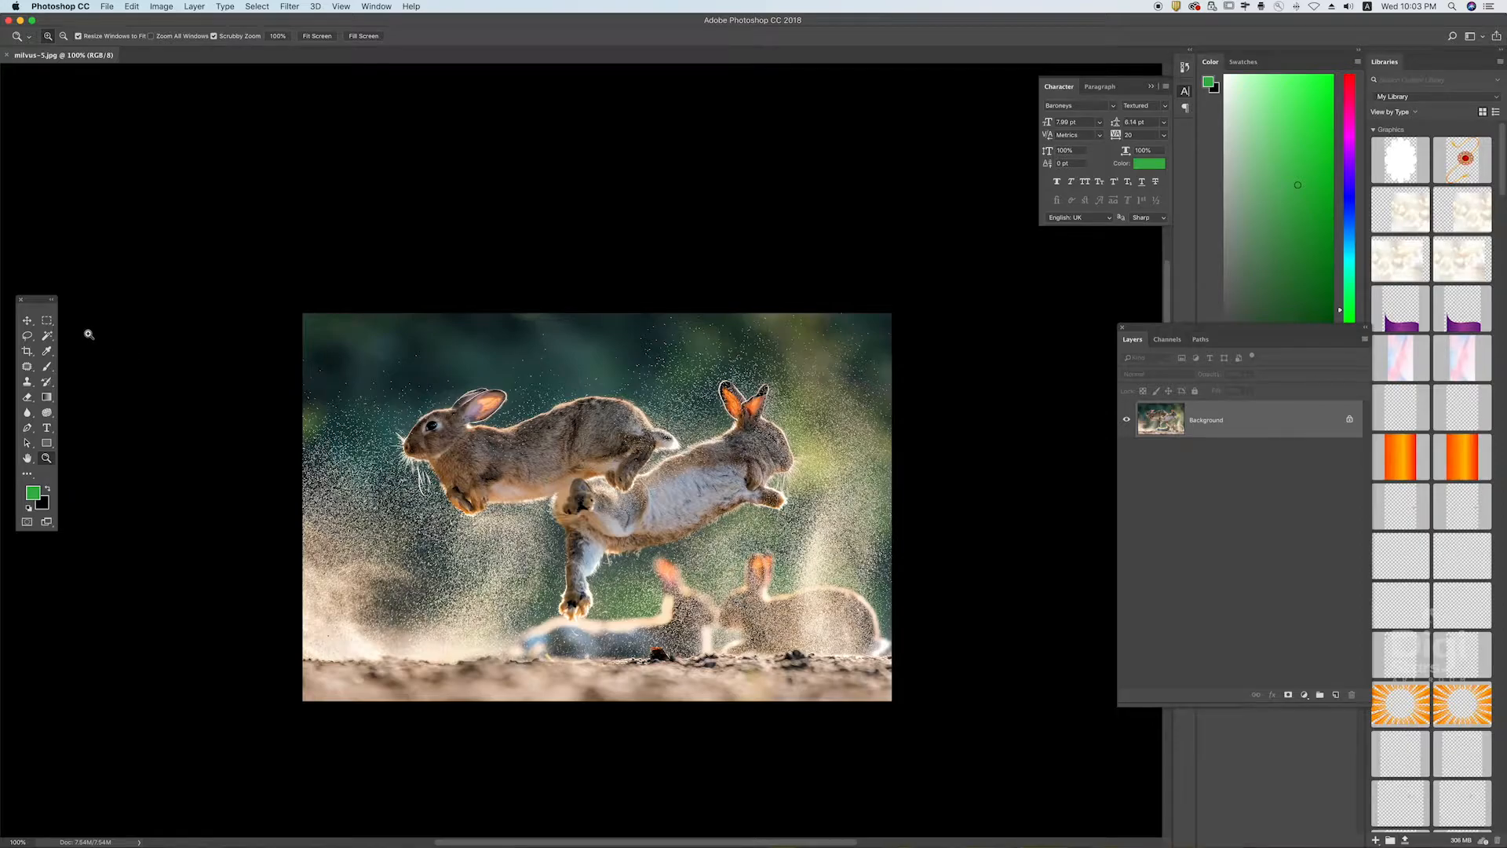
{"action": "left_click", "coordinate": [28, 414]}
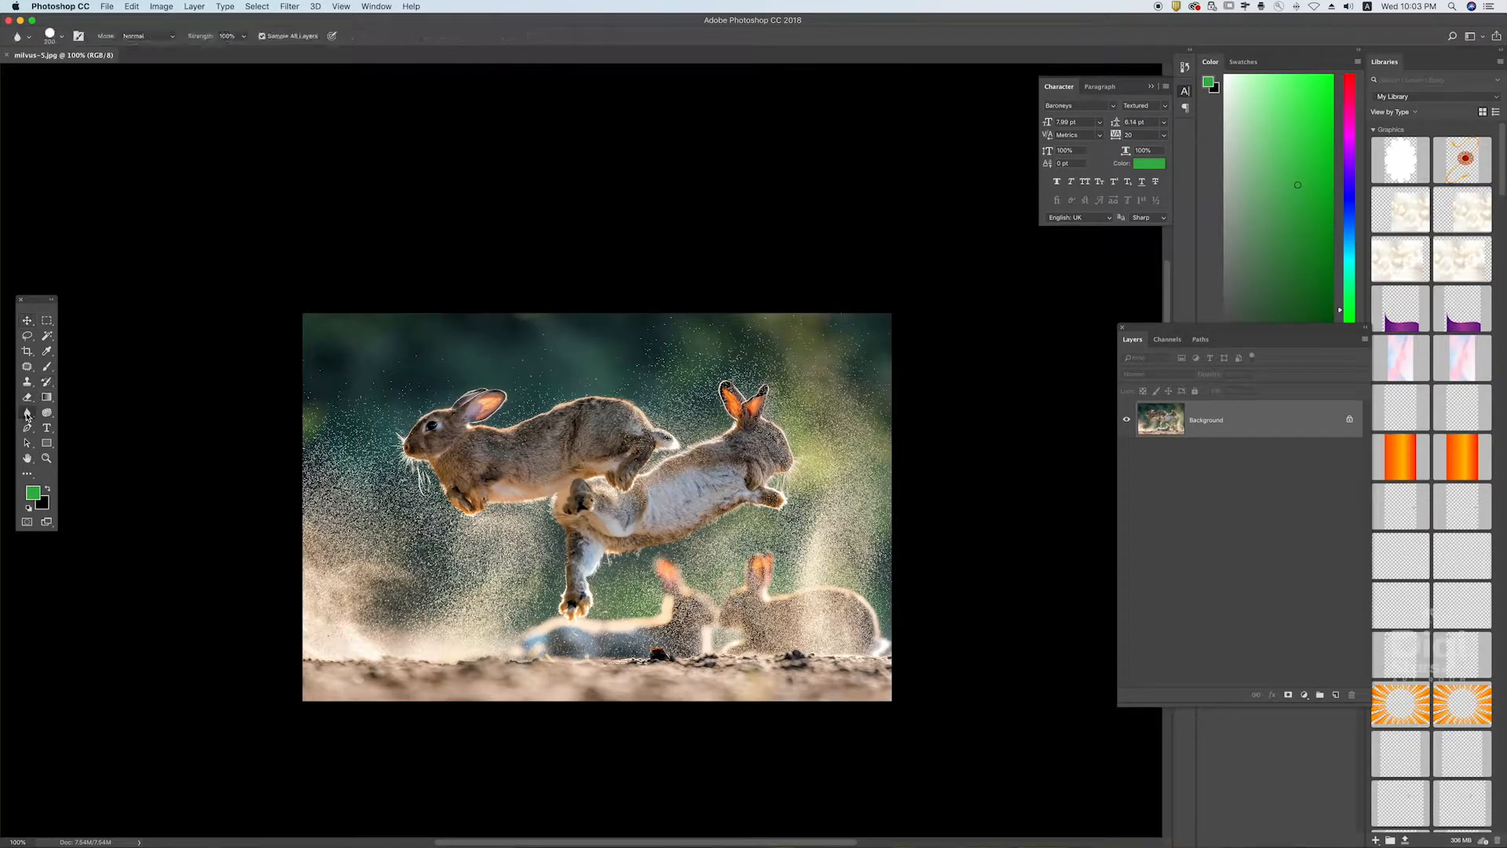
{"action": "right_click", "coordinate": [28, 414]}
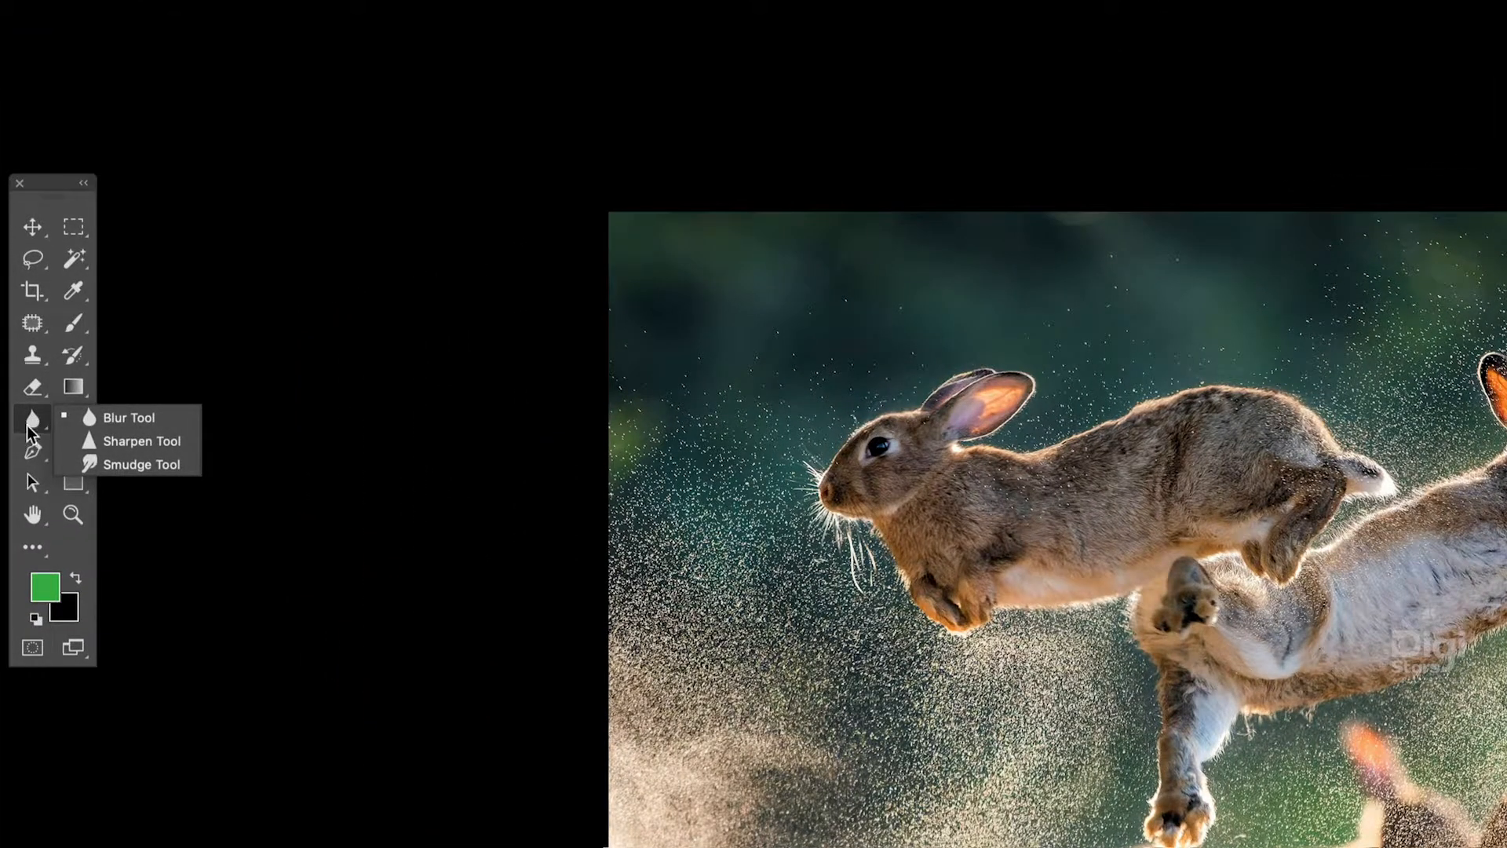
{"action": "left_click", "coordinate": [100, 421]}
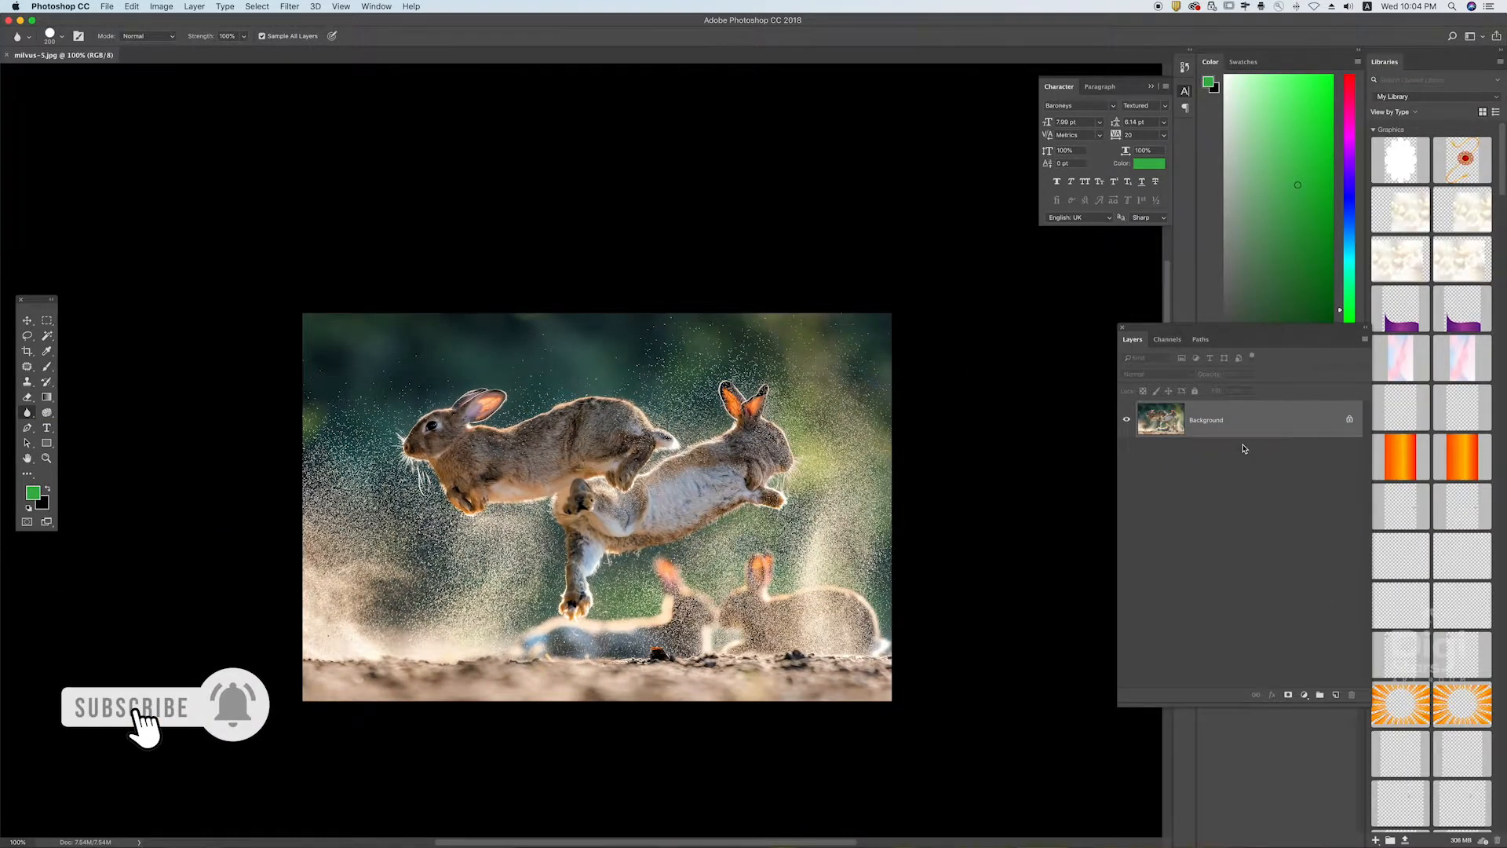
{"action": "key", "text": "super+j"}
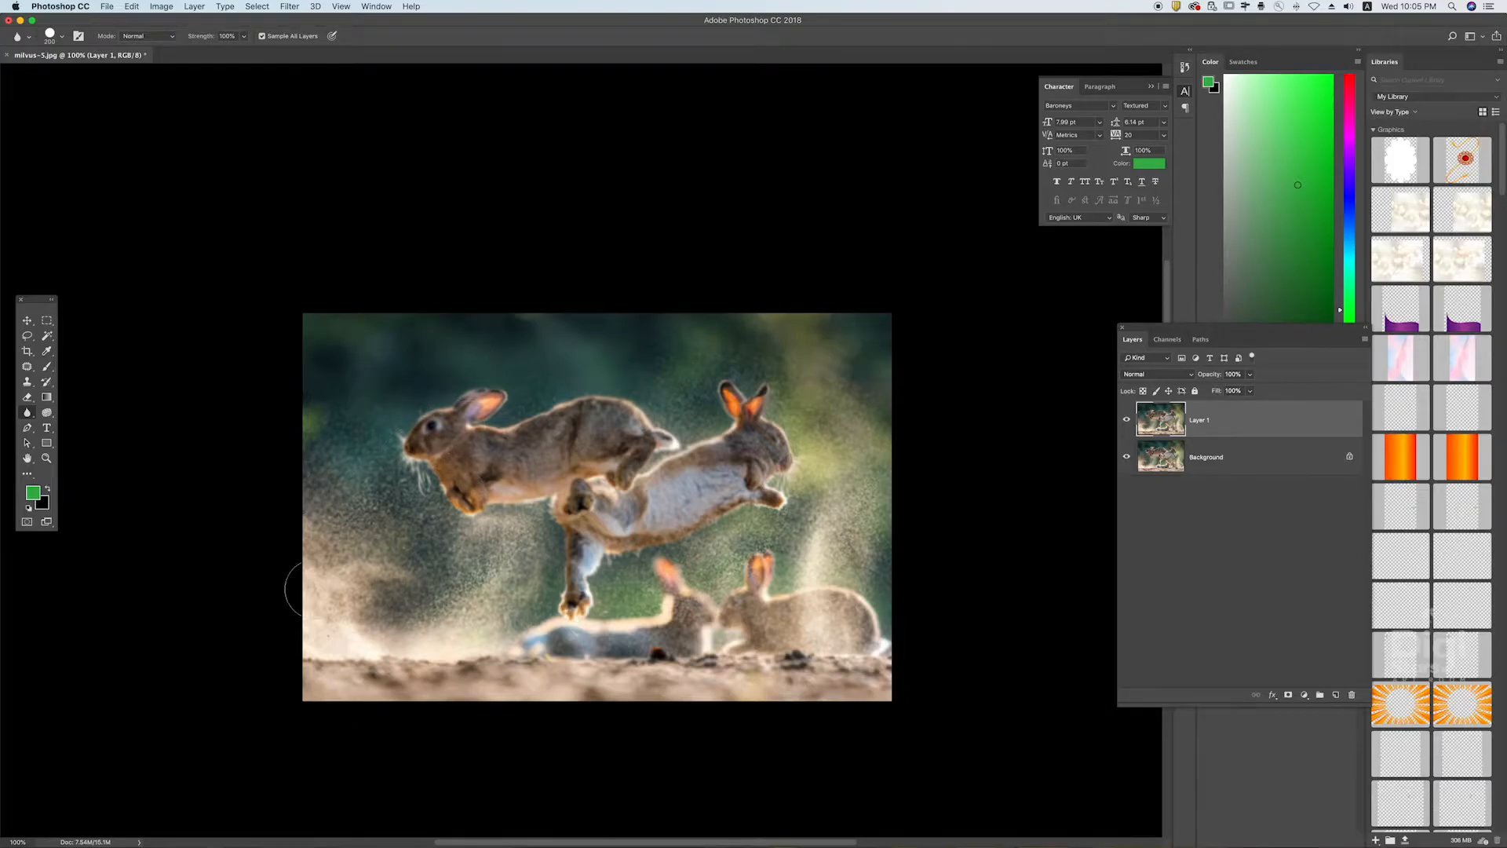
- Close the Libraries panel and move the floating Layers panel closer to the image
{"action": "key", "text": "z"}
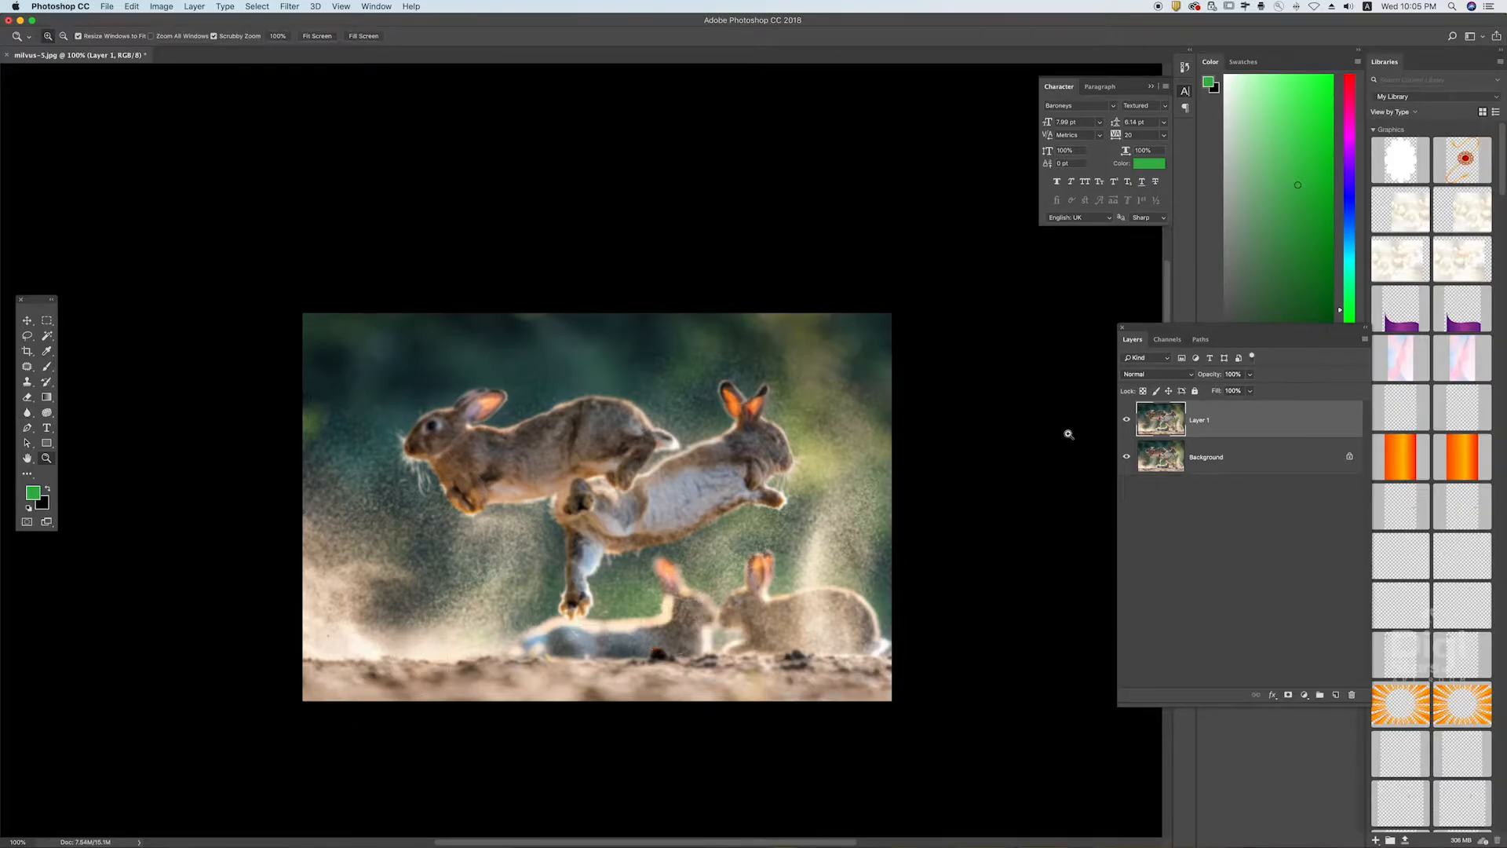
{"action": "left_click", "coordinate": [1500, 62]}
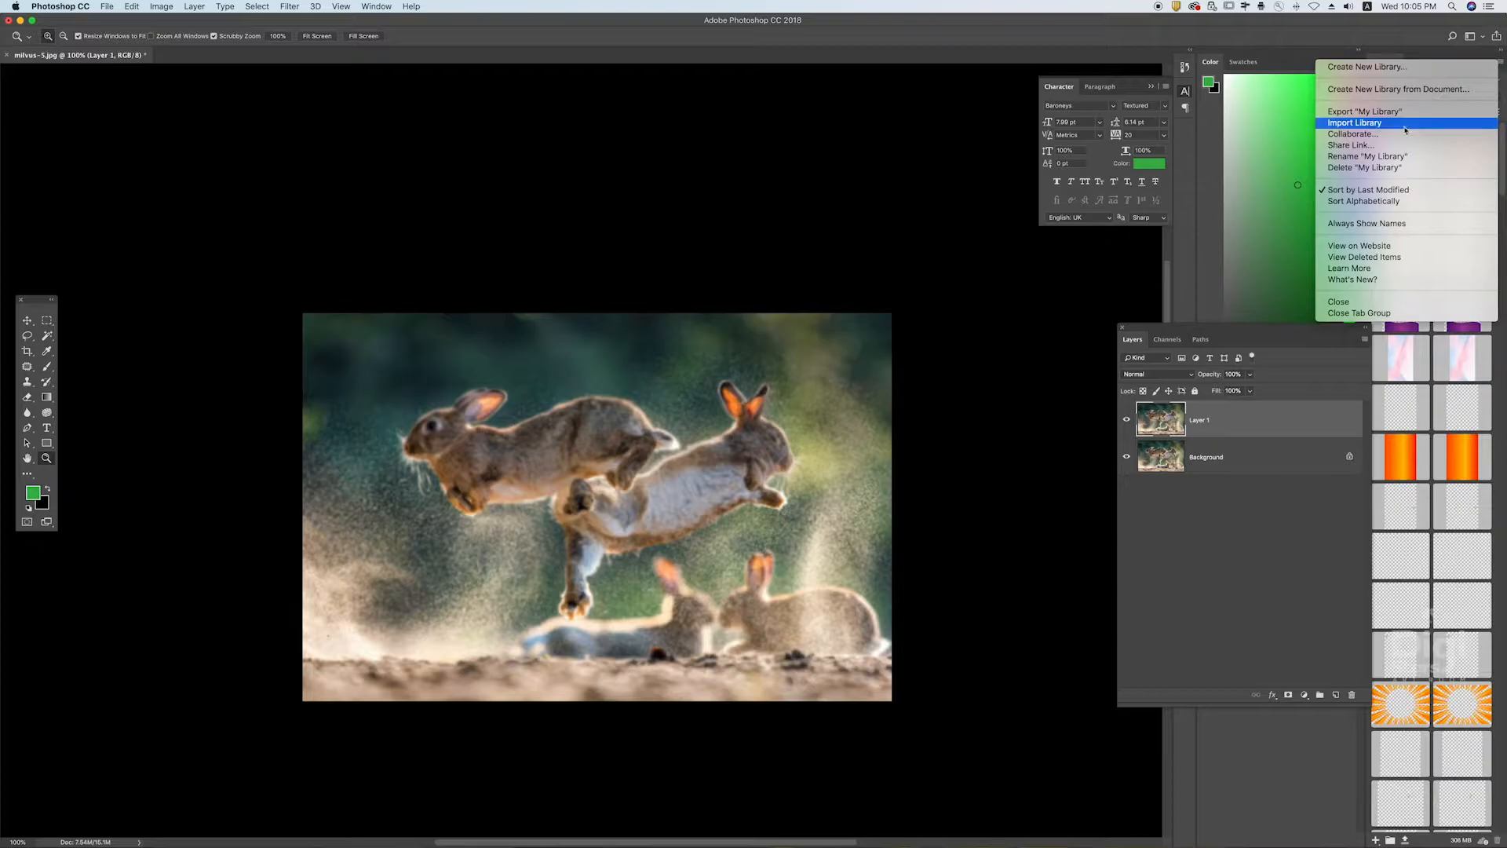
{"action": "left_click", "coordinate": [1340, 302]}
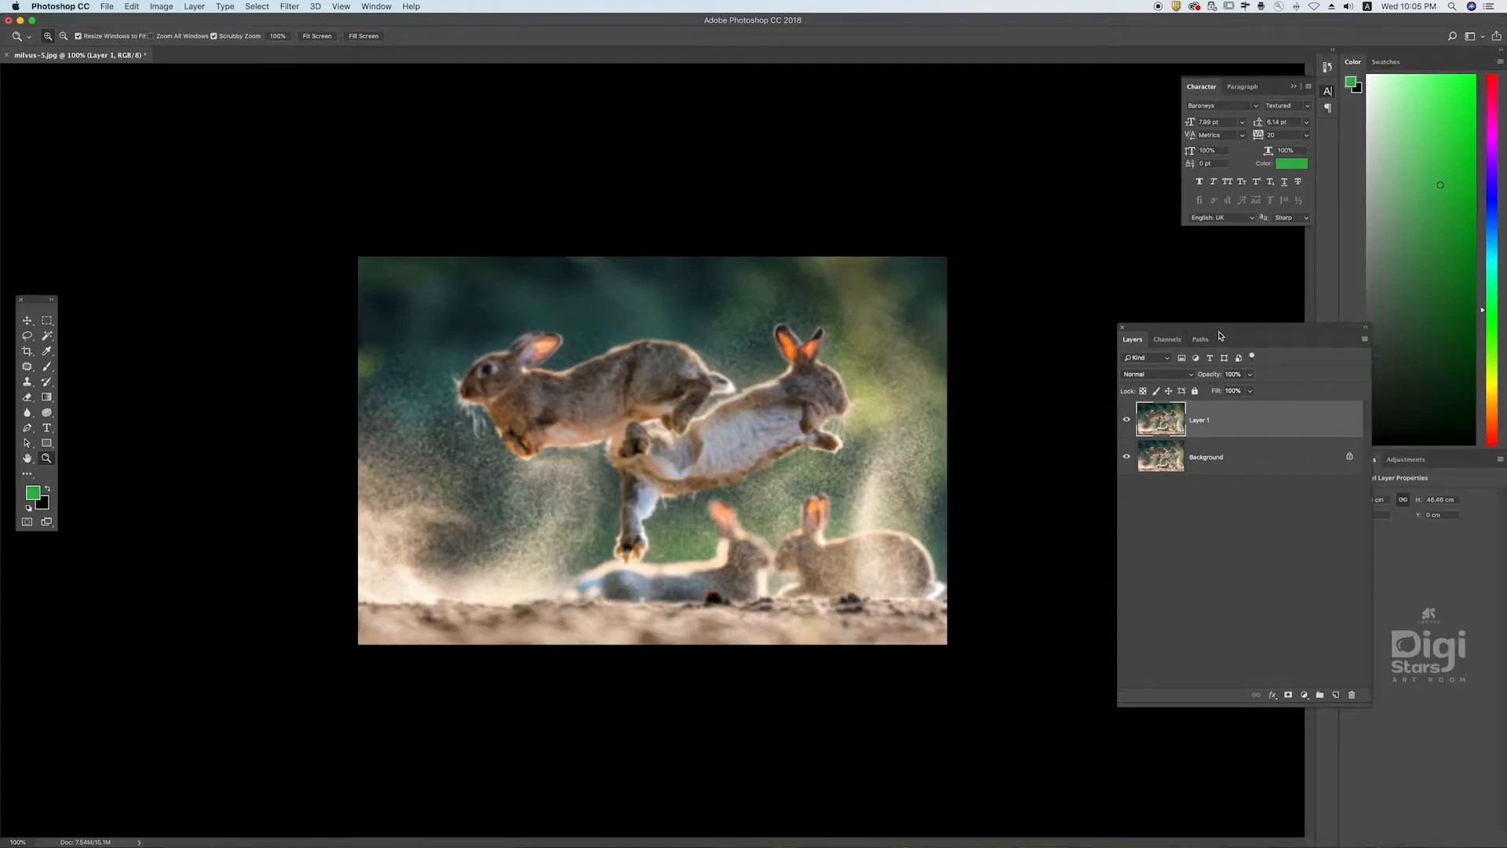
{"action": "left_click_drag", "start_coordinate": [1223, 340], "coordinate": [1146, 254]}
- Examine the jumping rabbits up close with the blurred Layer 1 hidden and shown again
{"action": "left_click", "coordinate": [643, 436]}
{"action": "left_click_drag", "start_coordinate": [643, 436], "coordinate": [599, 458]}
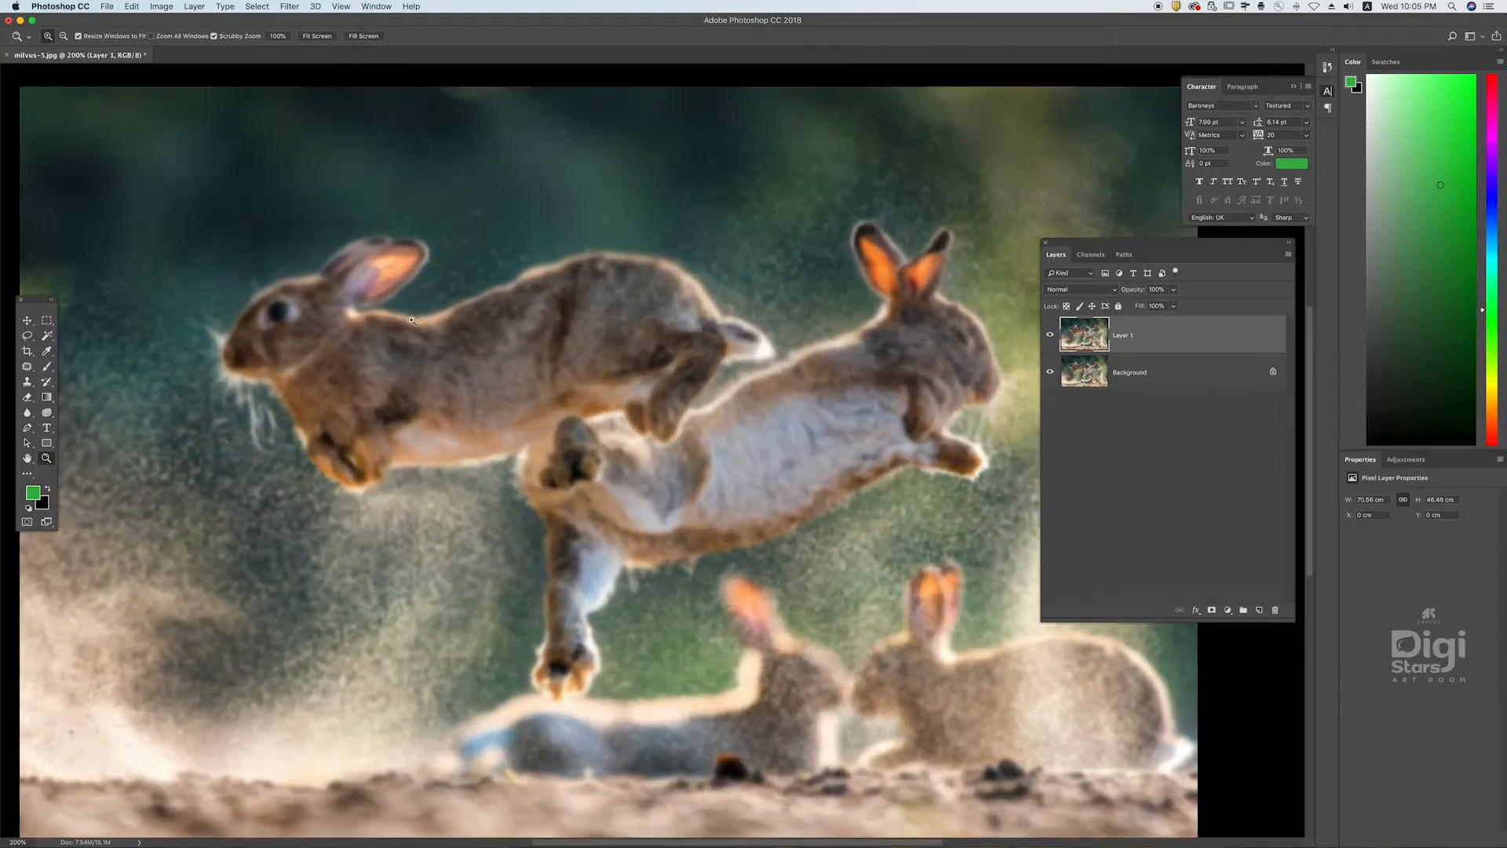
{"action": "left_click", "coordinate": [1050, 335]}
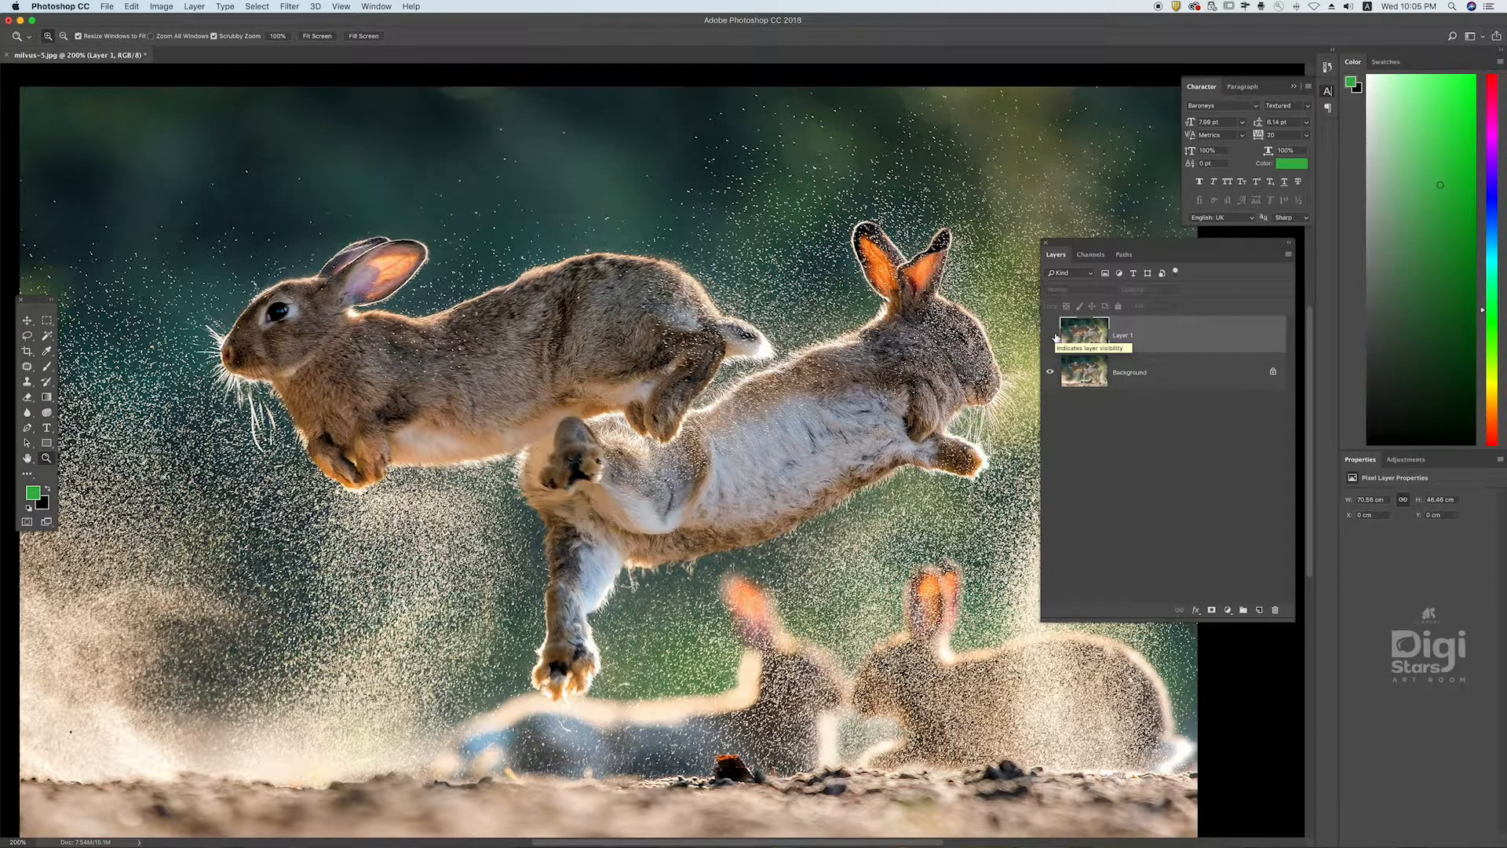
{"action": "left_click", "coordinate": [1051, 336]}
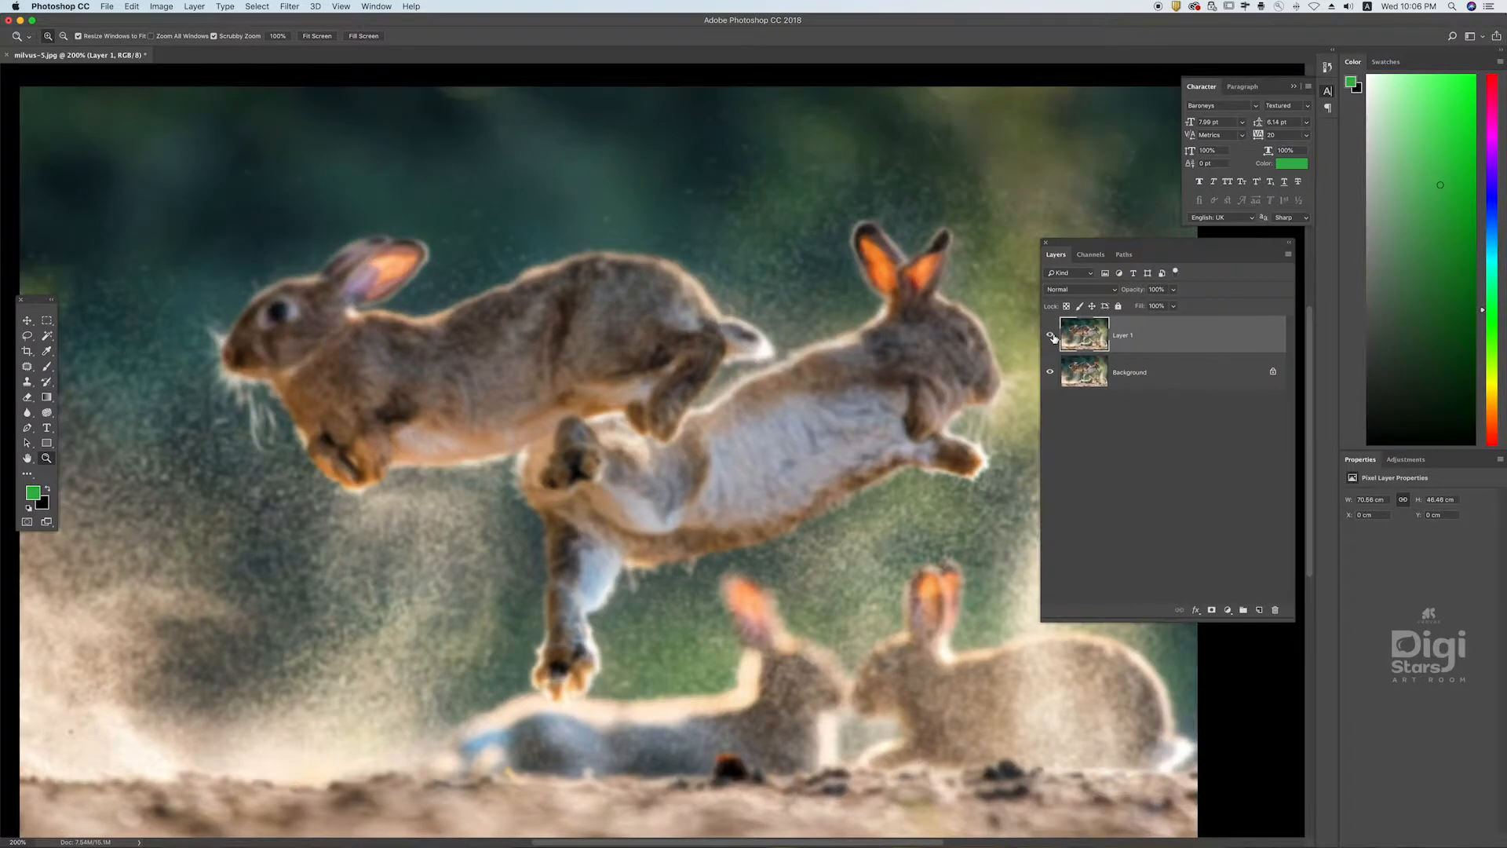
{"action": "left_click", "coordinate": [712, 414], "text": "alt"}
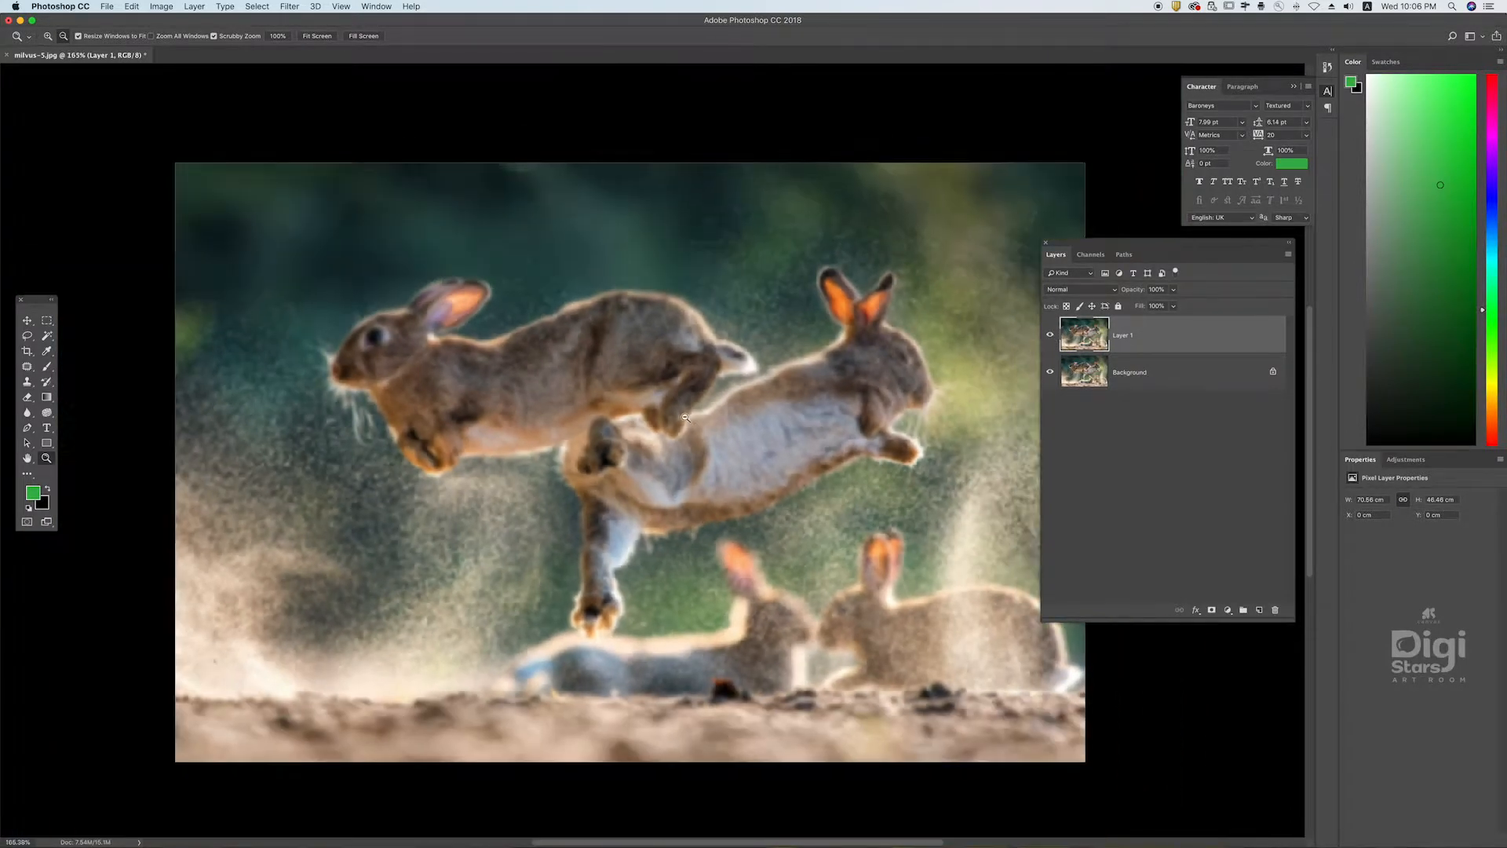
{"action": "left_click_drag", "start_coordinate": [712, 414], "coordinate": [619, 402]}
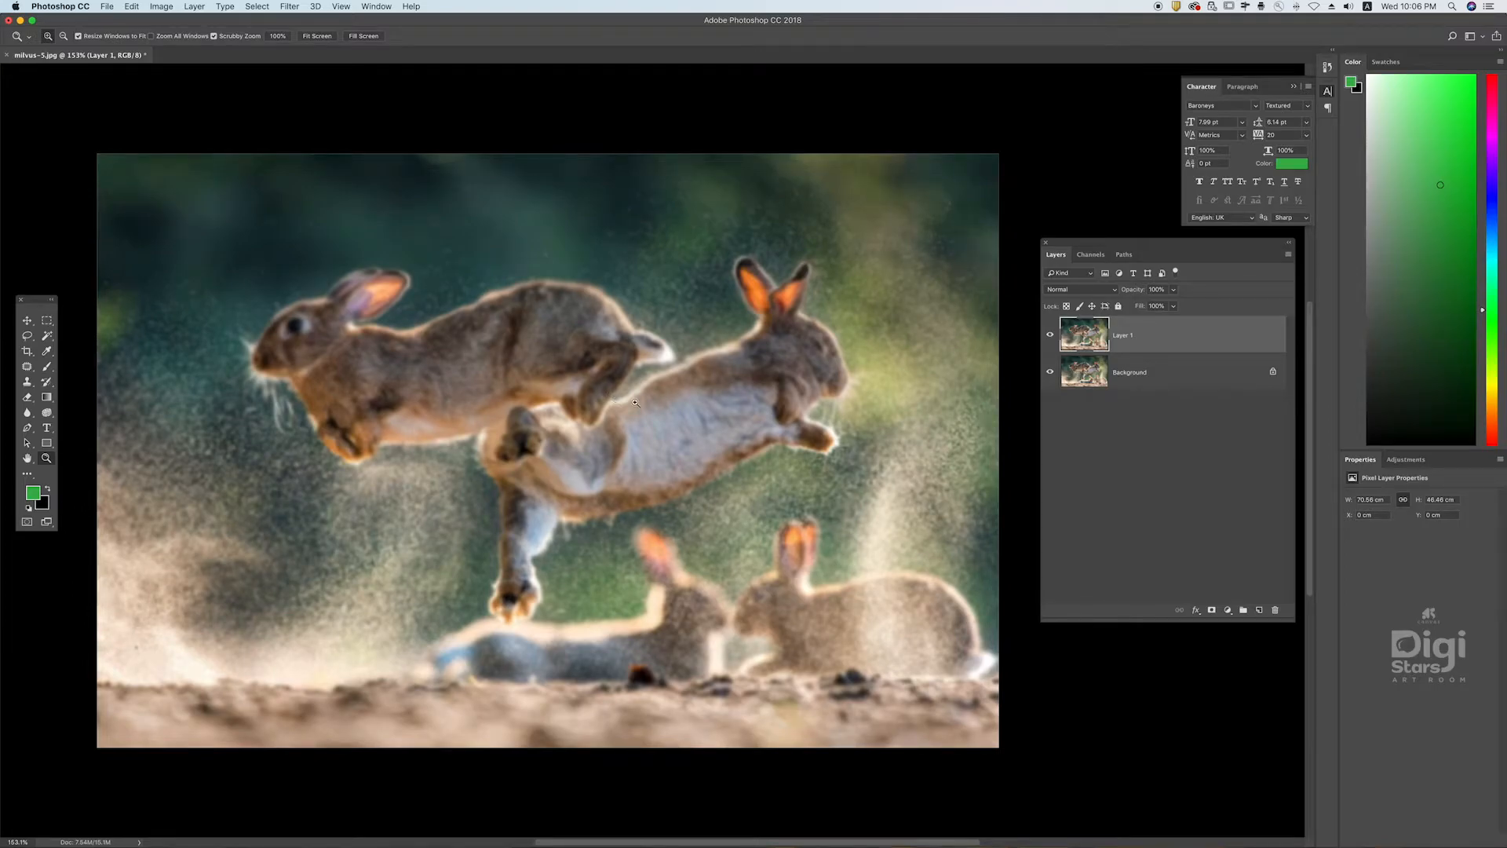
- Compare the whole rabbit photo with and without the blurred Layer 1, leaving that layer hidden
{"action": "left_click", "coordinate": [29, 321]}
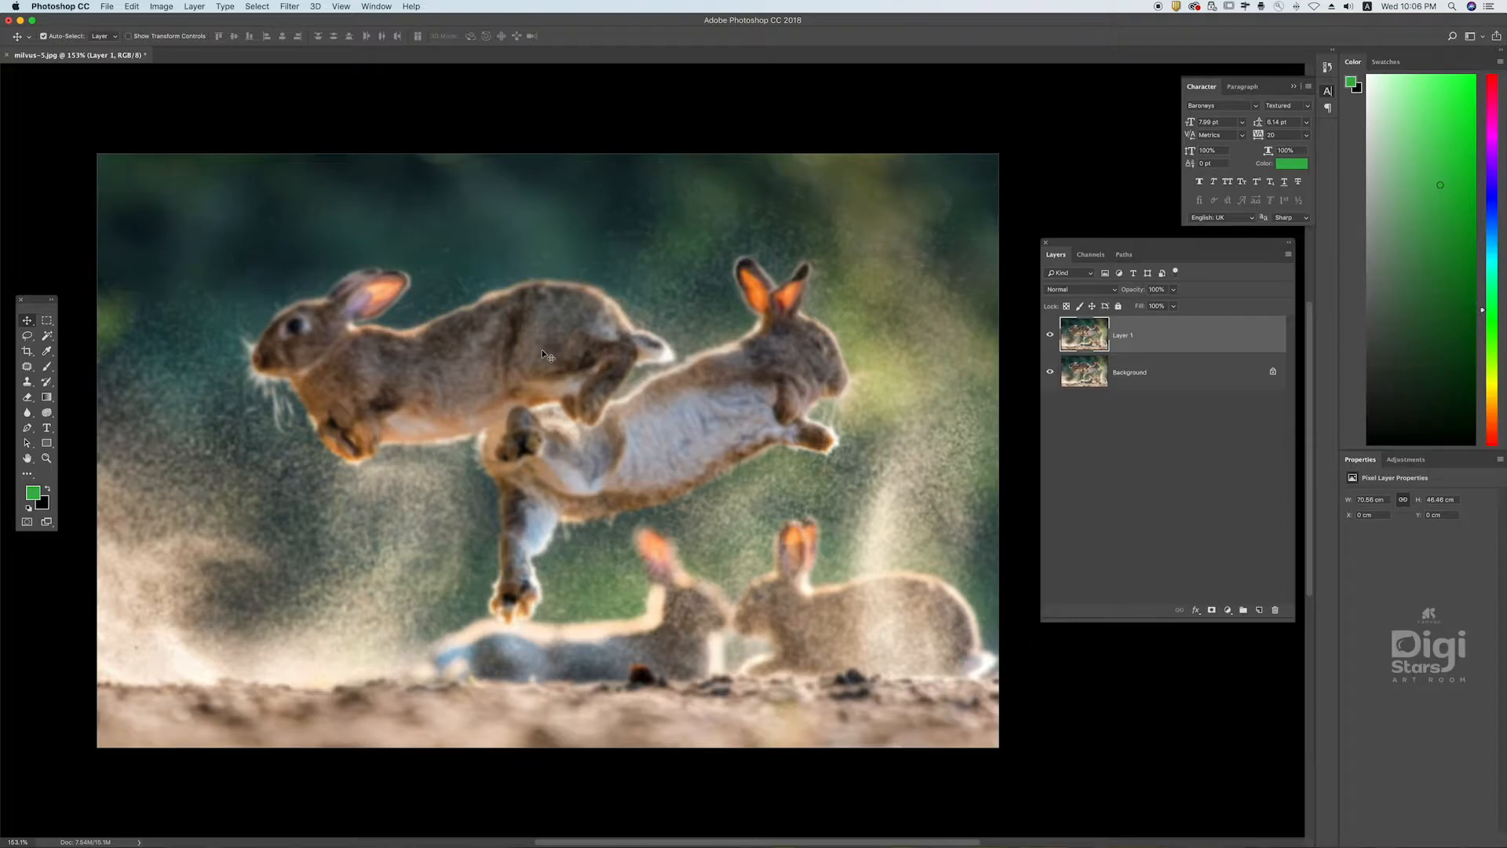
{"action": "left_click", "coordinate": [1050, 335]}
{"action": "left_click", "coordinate": [1050, 335]}
{"action": "left_click", "coordinate": [1050, 335]}
{"action": "left_click", "coordinate": [1050, 335]}
{"action": "left_click", "coordinate": [1050, 336]}
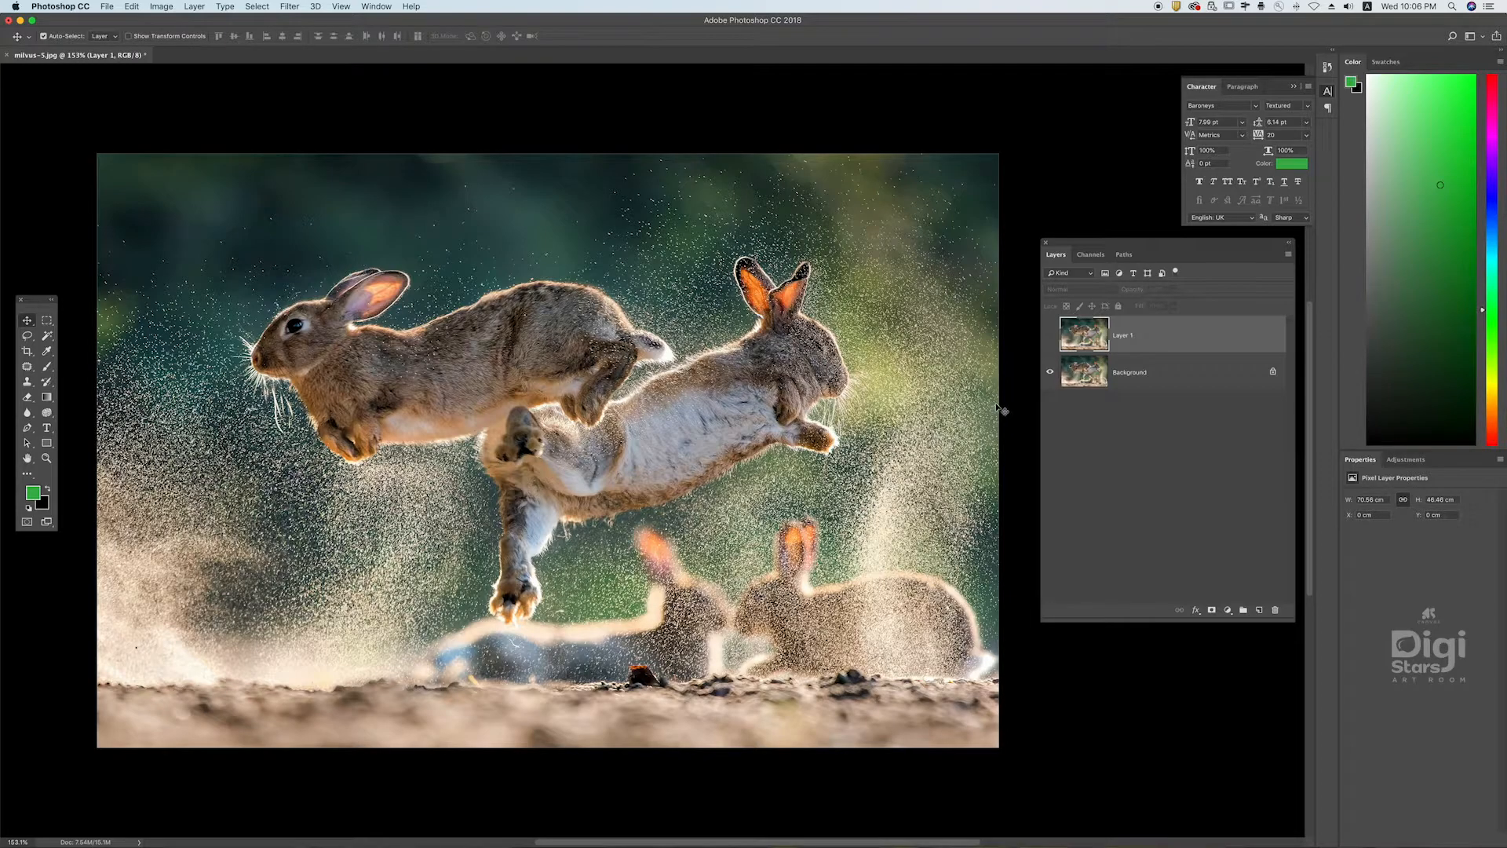
{"action": "left_click", "coordinate": [1051, 336]}
{"action": "left_click", "coordinate": [1050, 335]}
{"action": "left_click", "coordinate": [1050, 336]}
{"action": "scroll", "coordinate": [385, 456], "scroll_direction": "up", "scroll_amount": 1}
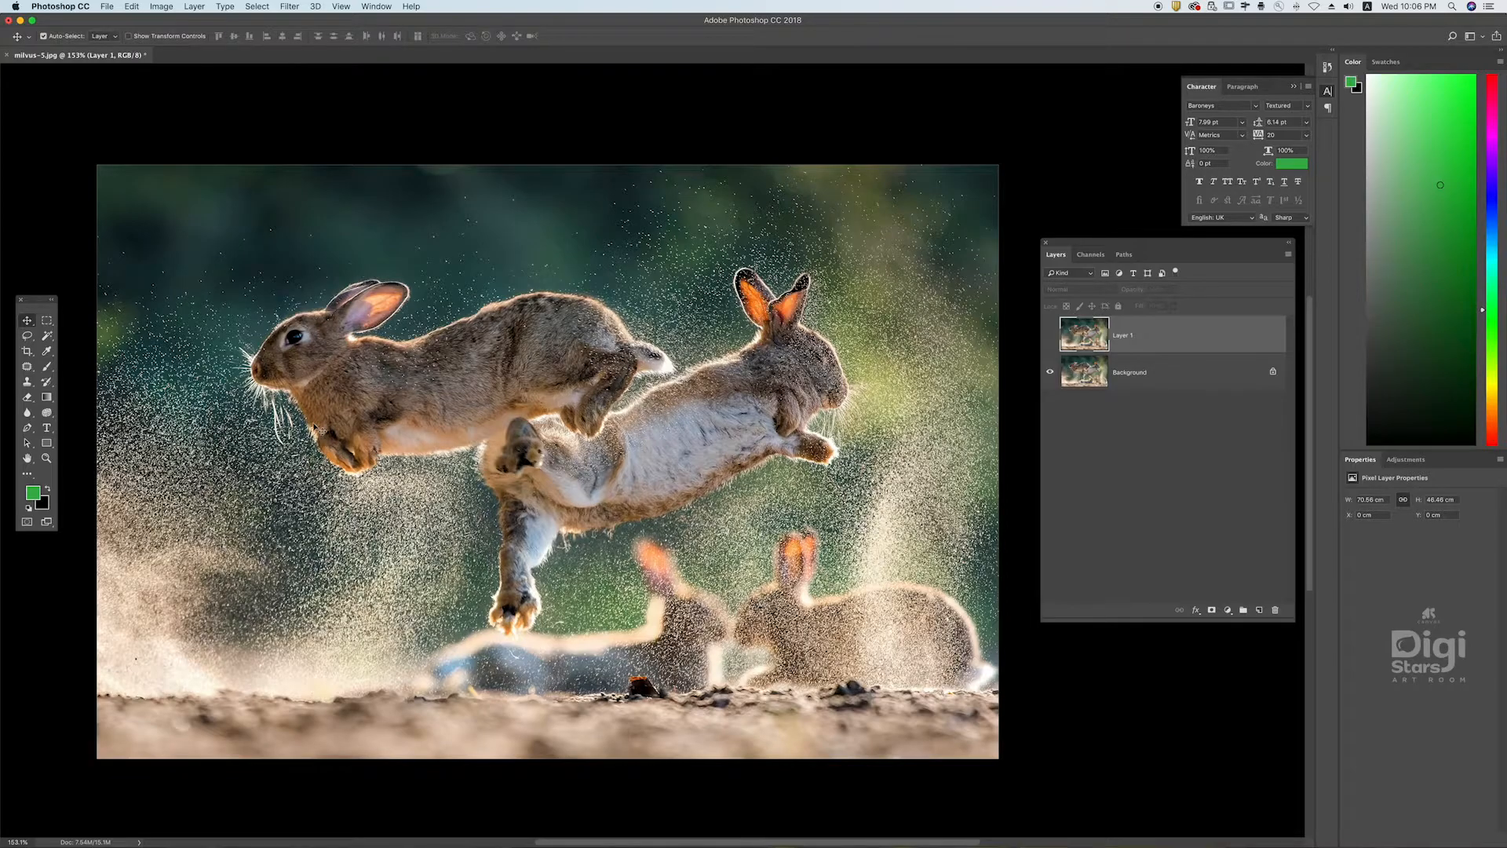
- Open food-healthy-nature-water-129574.jpg from the Class 10 folder and move the Layers panel away from the photo
{"action": "left_click", "coordinate": [107, 6]}
{"action": "left_click", "coordinate": [121, 32]}
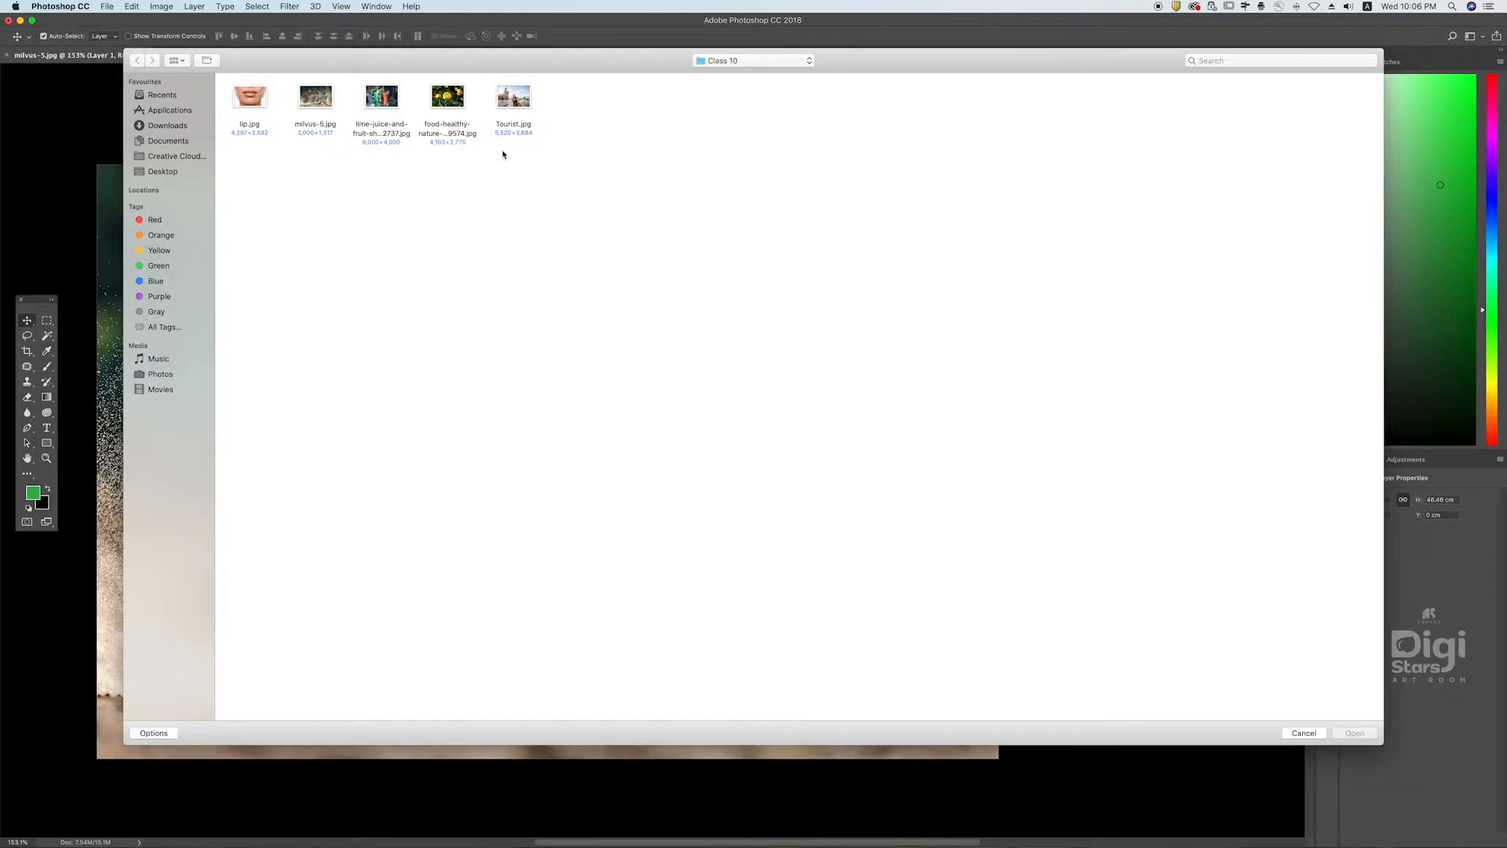
{"action": "left_click", "coordinate": [513, 98]}
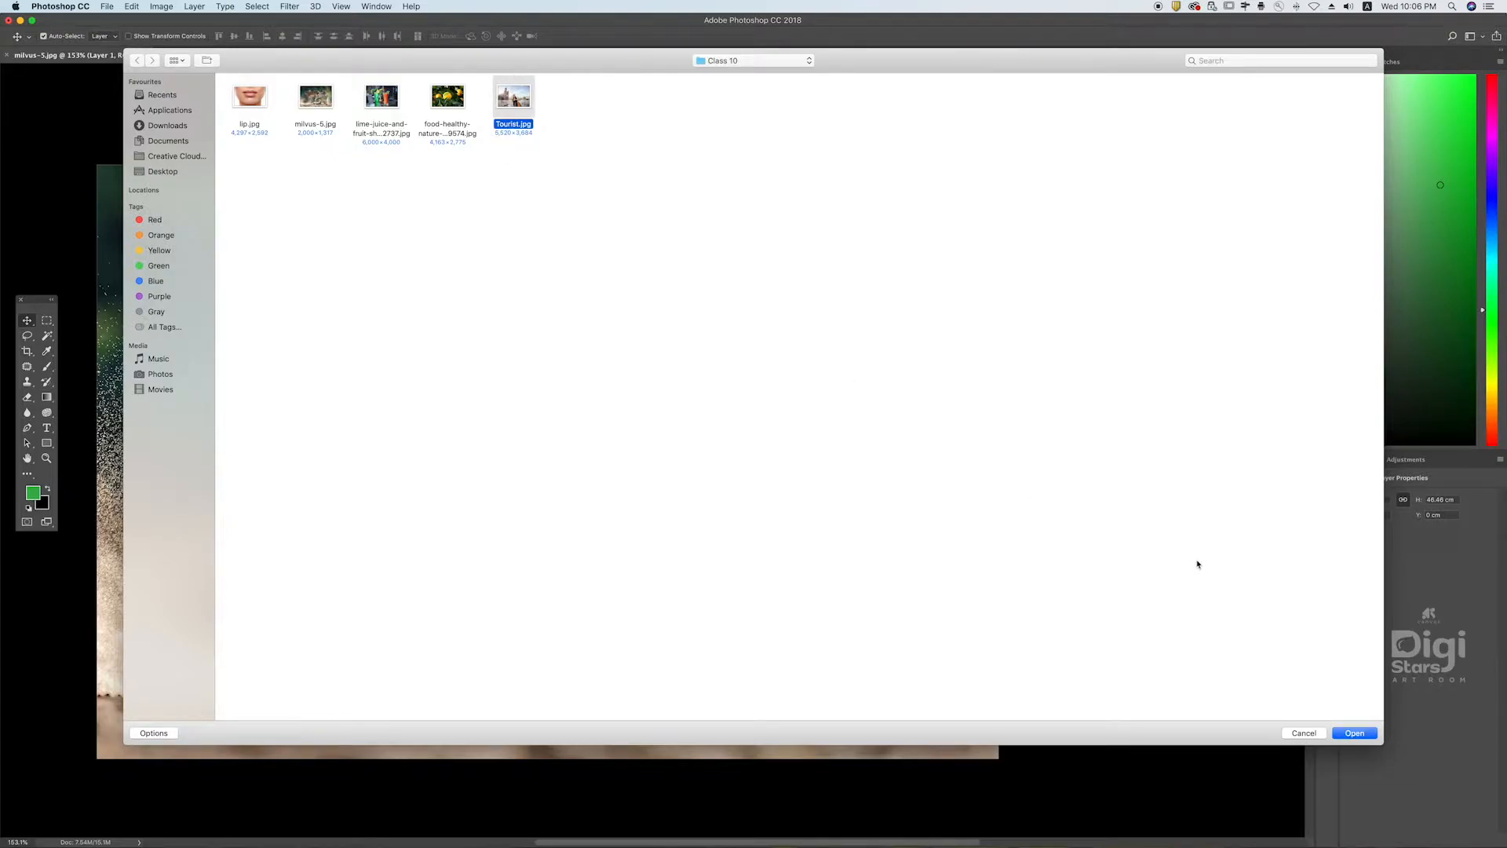
{"action": "left_click", "coordinate": [450, 130]}
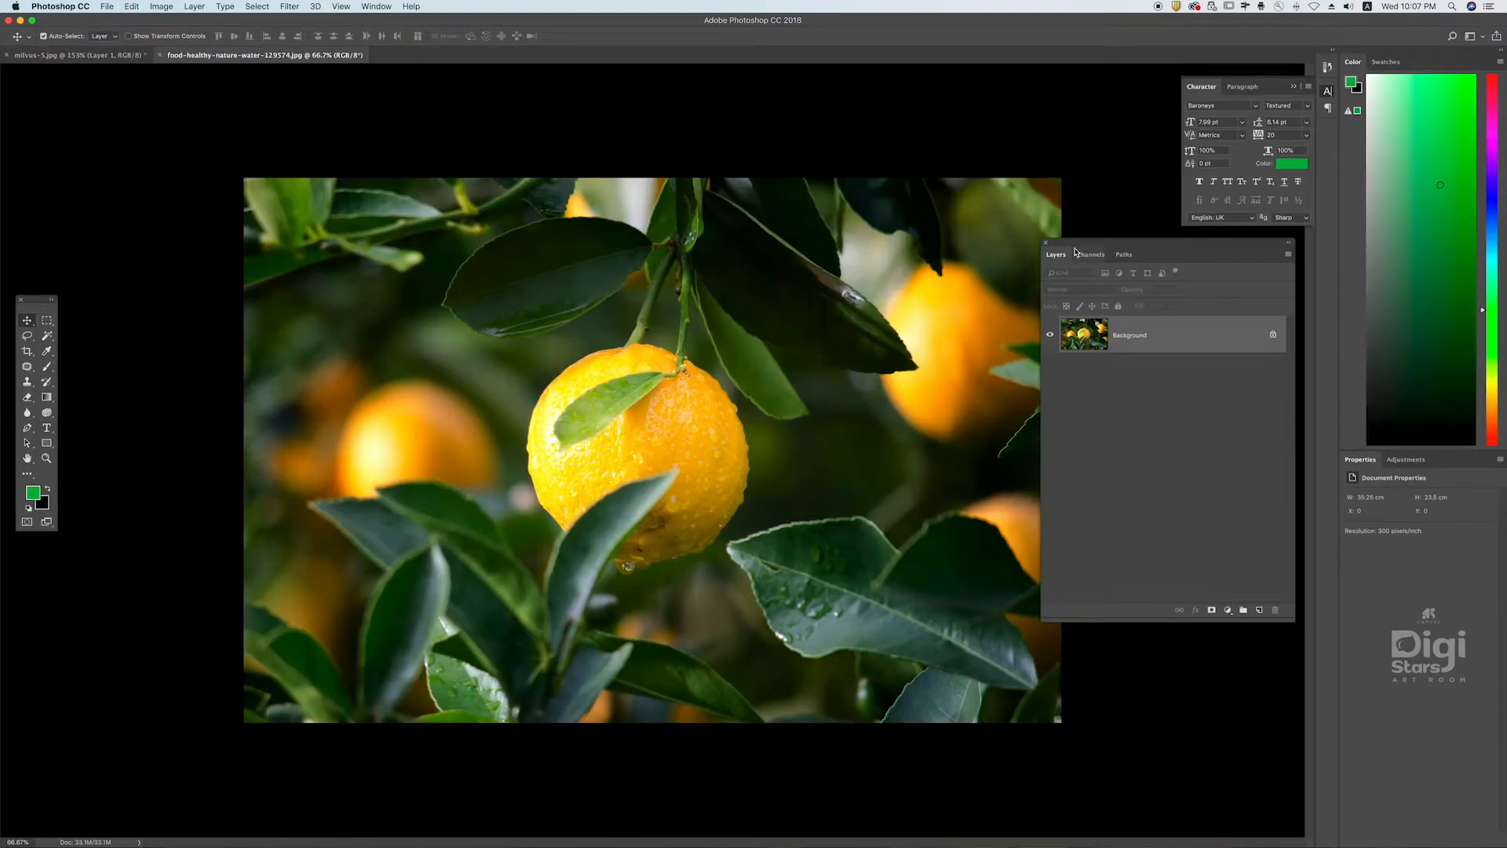
{"action": "left_click_drag", "start_coordinate": [1074, 247], "coordinate": [1117, 252]}
- Duplicate the fruit photo's Background layer and blur the copy with the Blur tool at 100% strength after adjusting its brush
{"action": "left_click", "coordinate": [46, 366]}
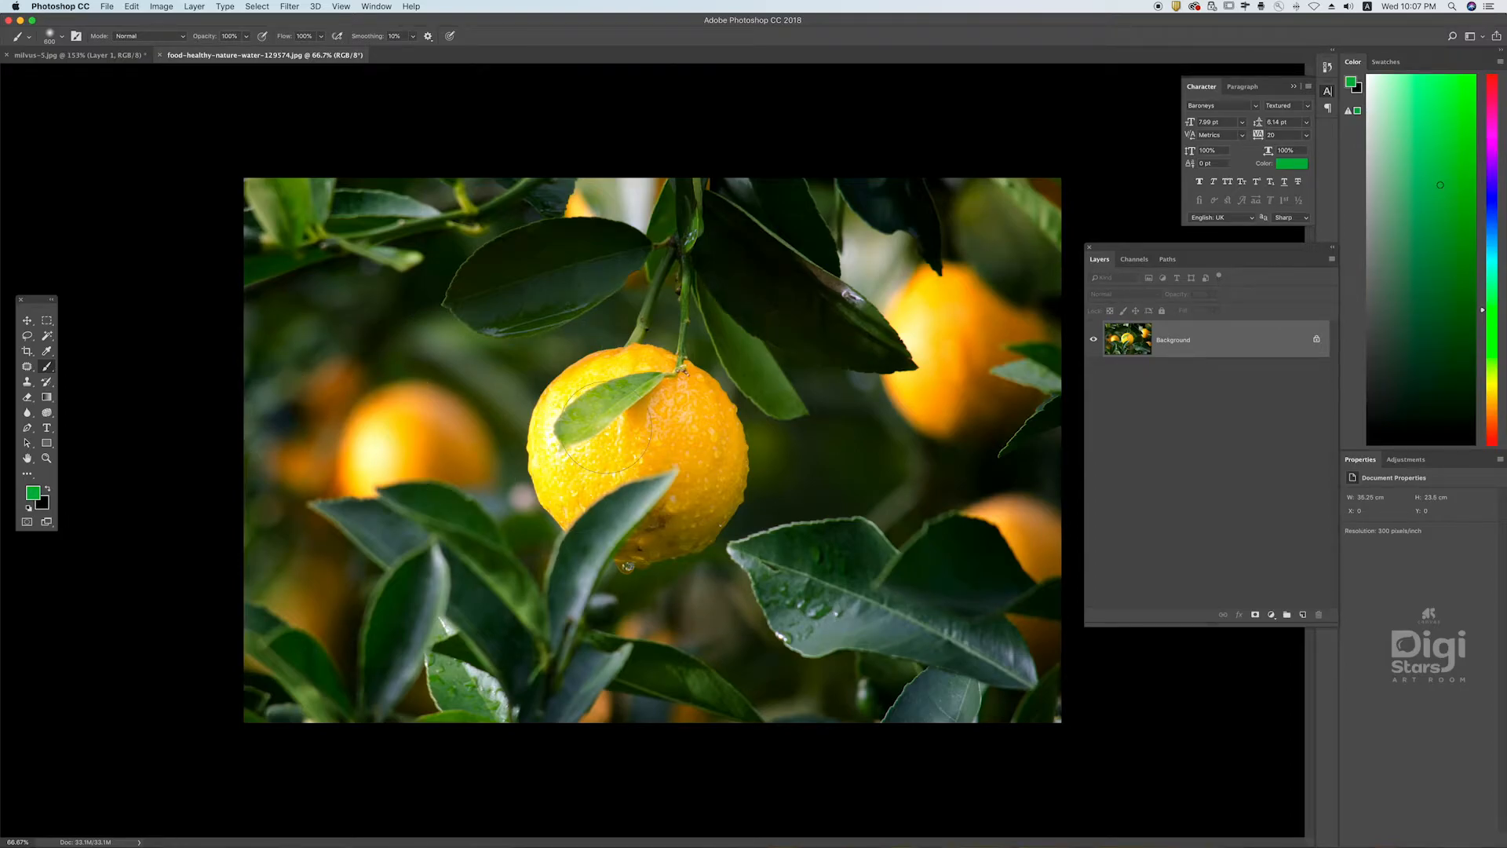
{"action": "key", "text": "super+j"}
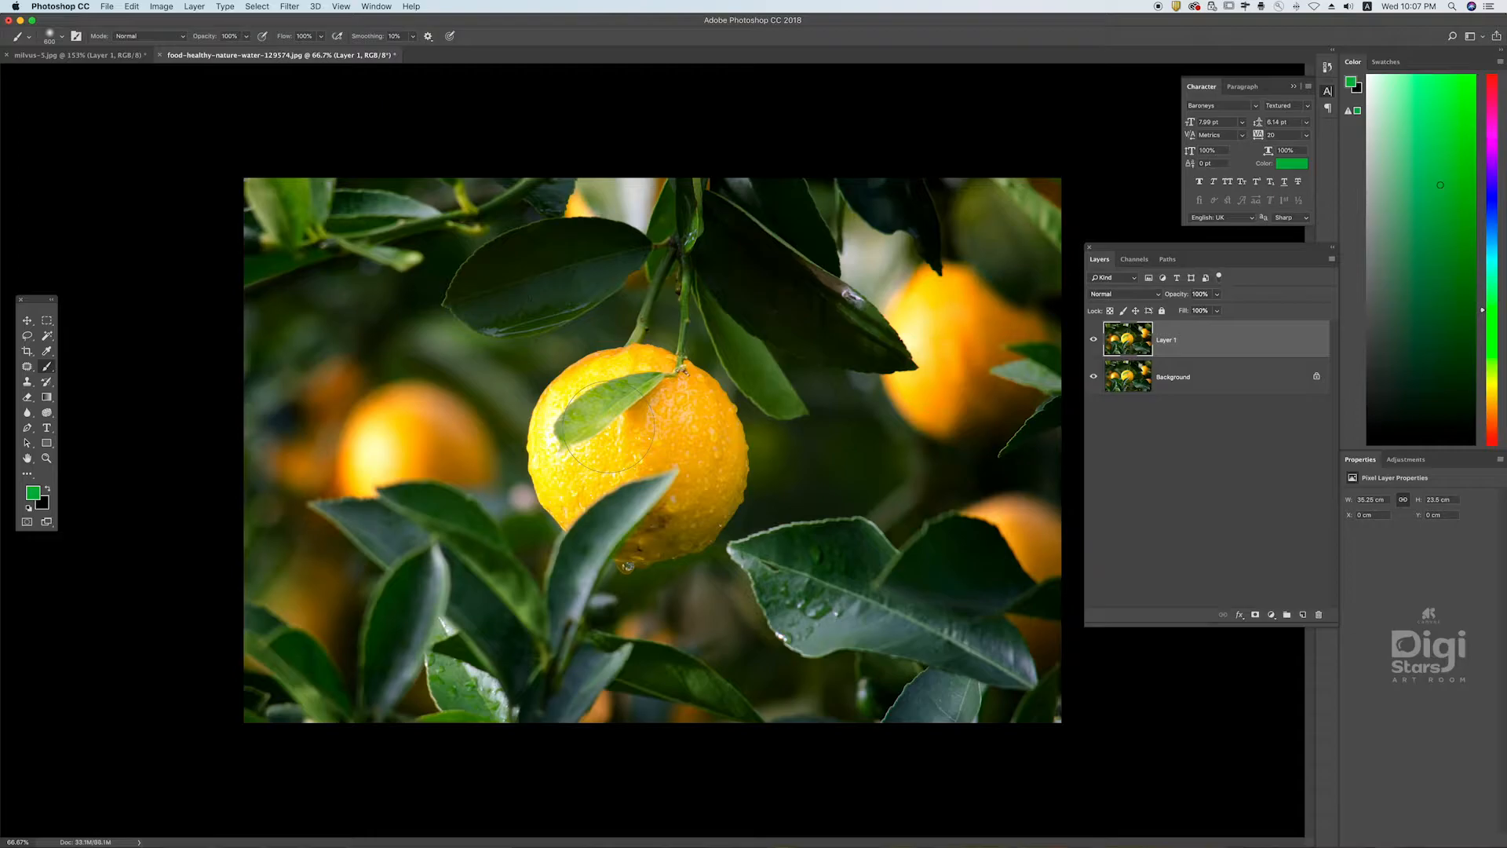
{"action": "left_click", "coordinate": [26, 413]}
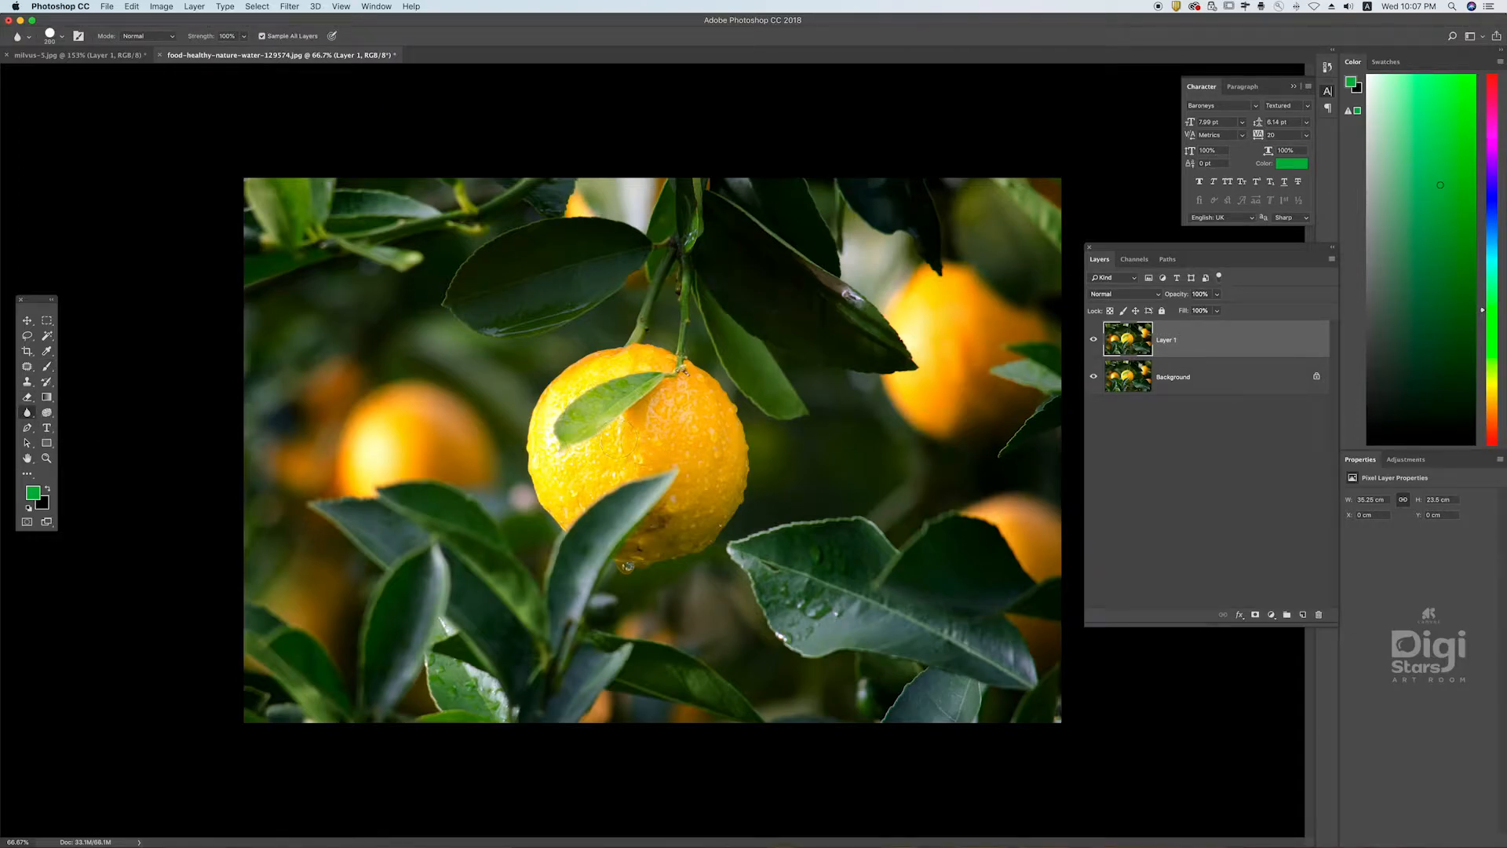
{"action": "key", "text": "bracketright"}
{"action": "key", "text": "bracketright"}
{"action": "key", "text": "bracketright"}
{"action": "key", "text": "bracketright"}
{"action": "right_click", "coordinate": [620, 371]}
{"action": "left_click", "coordinate": [706, 381]}
- Compare the full fruit photo with and without the blurred Layer 1
{"action": "left_click", "coordinate": [1093, 342]}
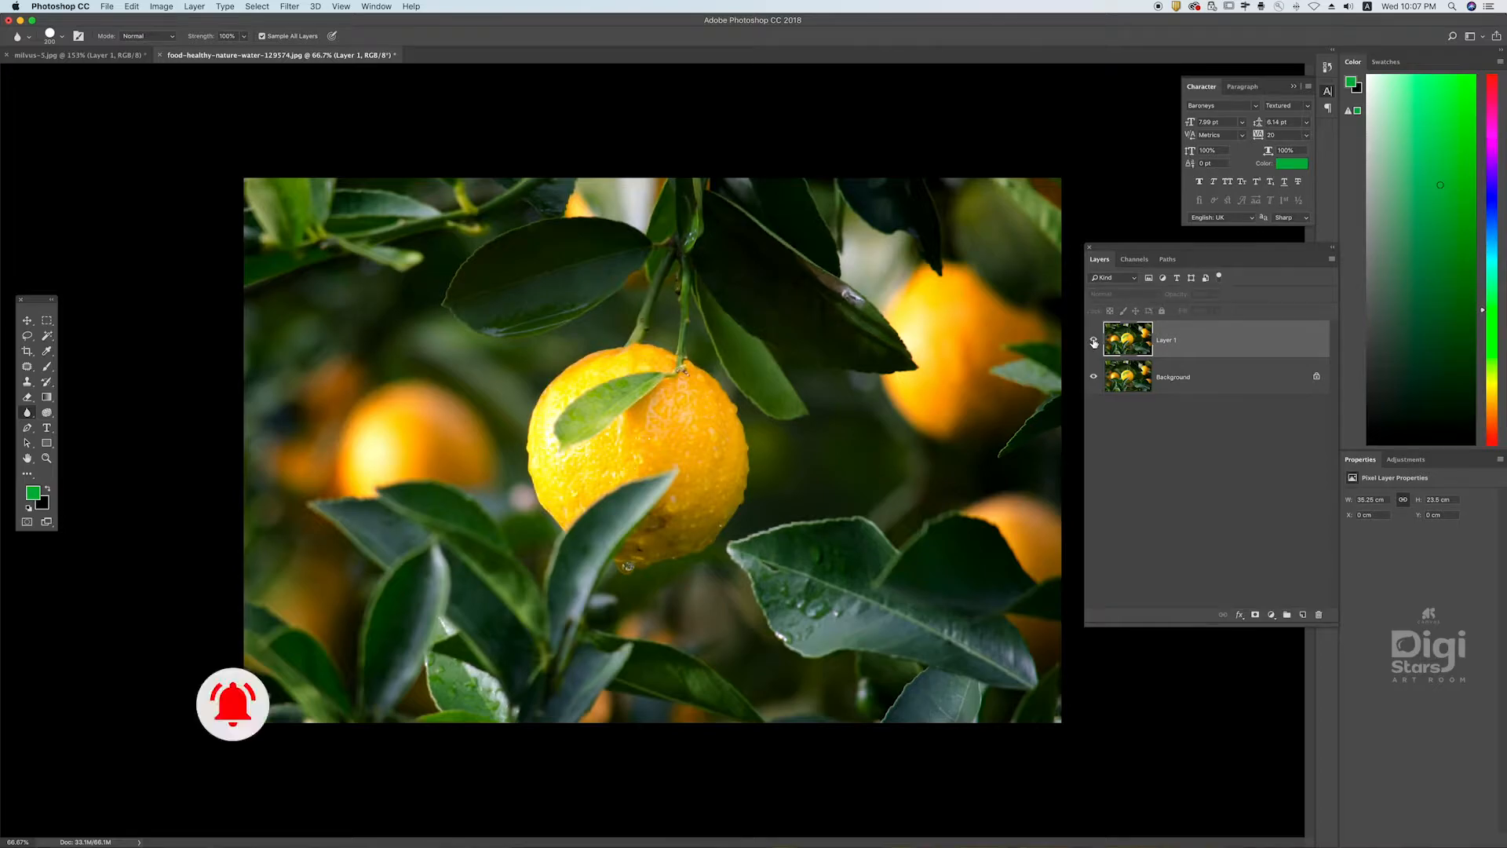
{"action": "left_click", "coordinate": [1093, 342]}
{"action": "left_click", "coordinate": [1094, 343]}
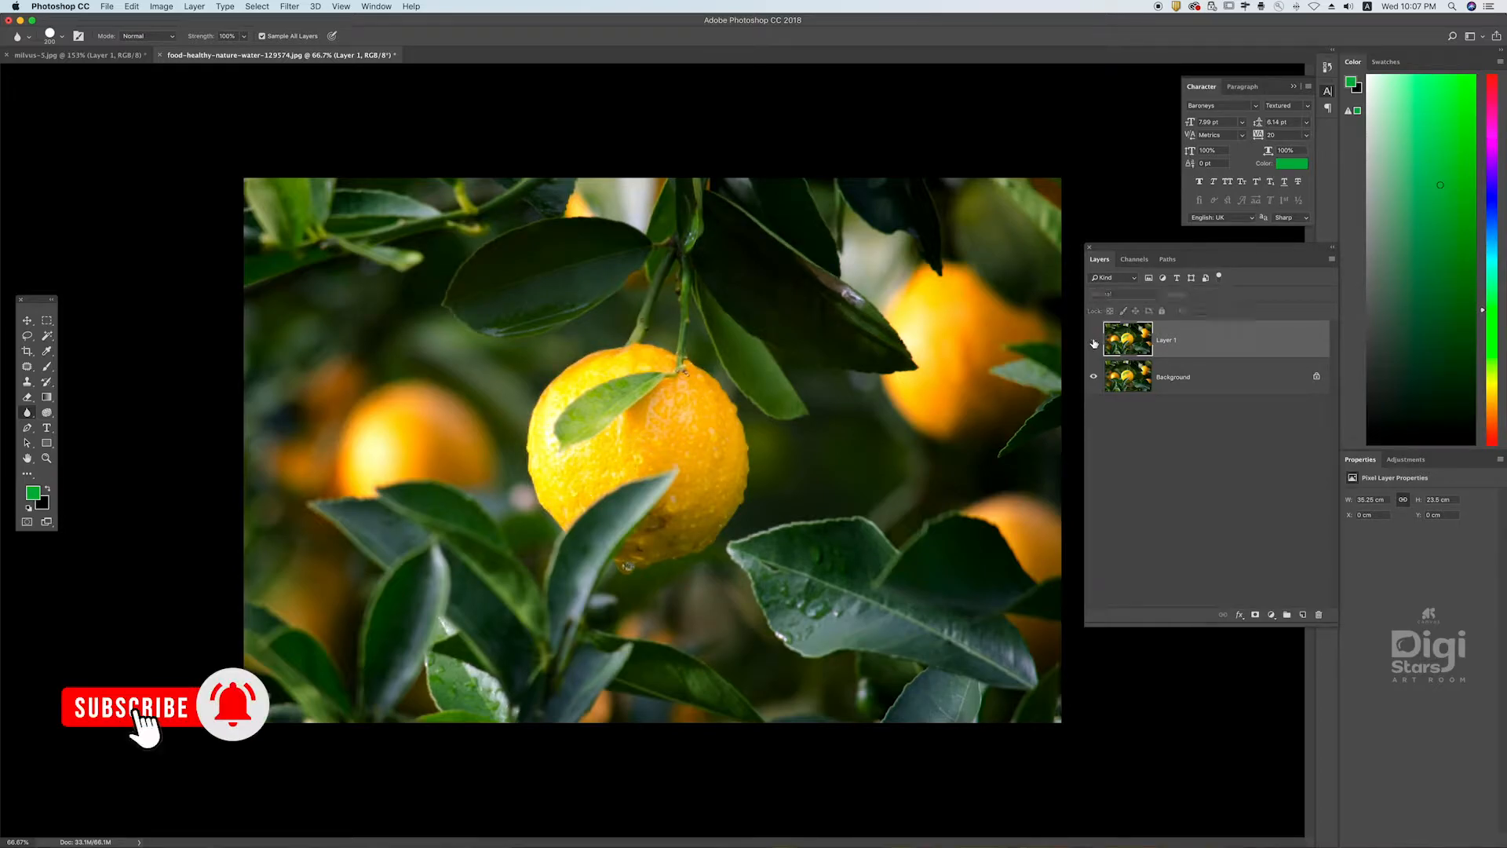
{"action": "left_click", "coordinate": [1094, 343]}
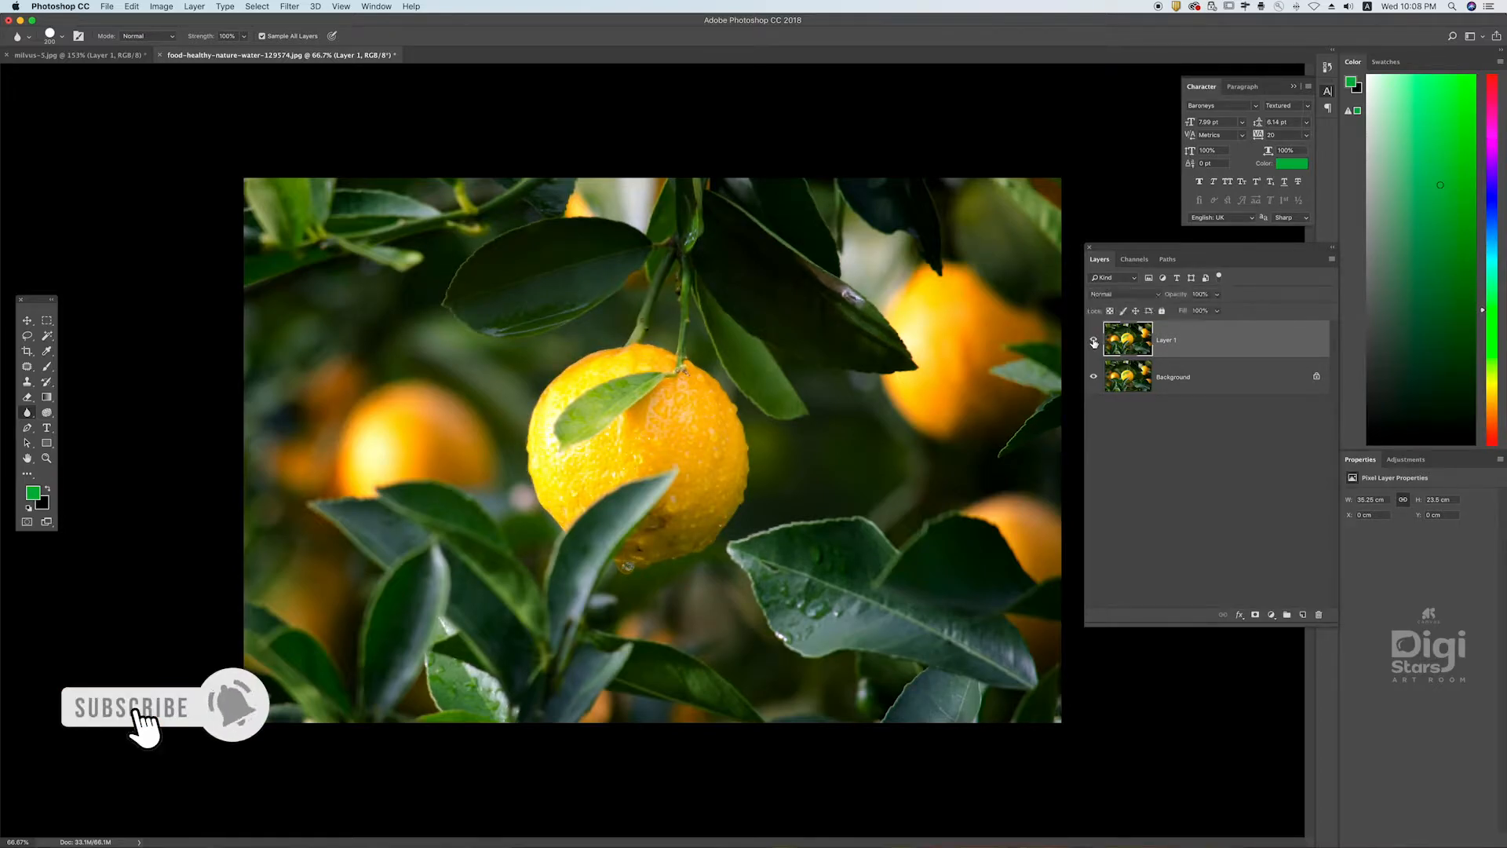
- Inspect the central fruit's water drop, skin, stem and leaves up close with the blurred Layer 1 shown and hidden
{"action": "key", "text": "z"}
{"action": "left_click", "coordinate": [616, 537]}
{"action": "left_click", "coordinate": [680, 583]}
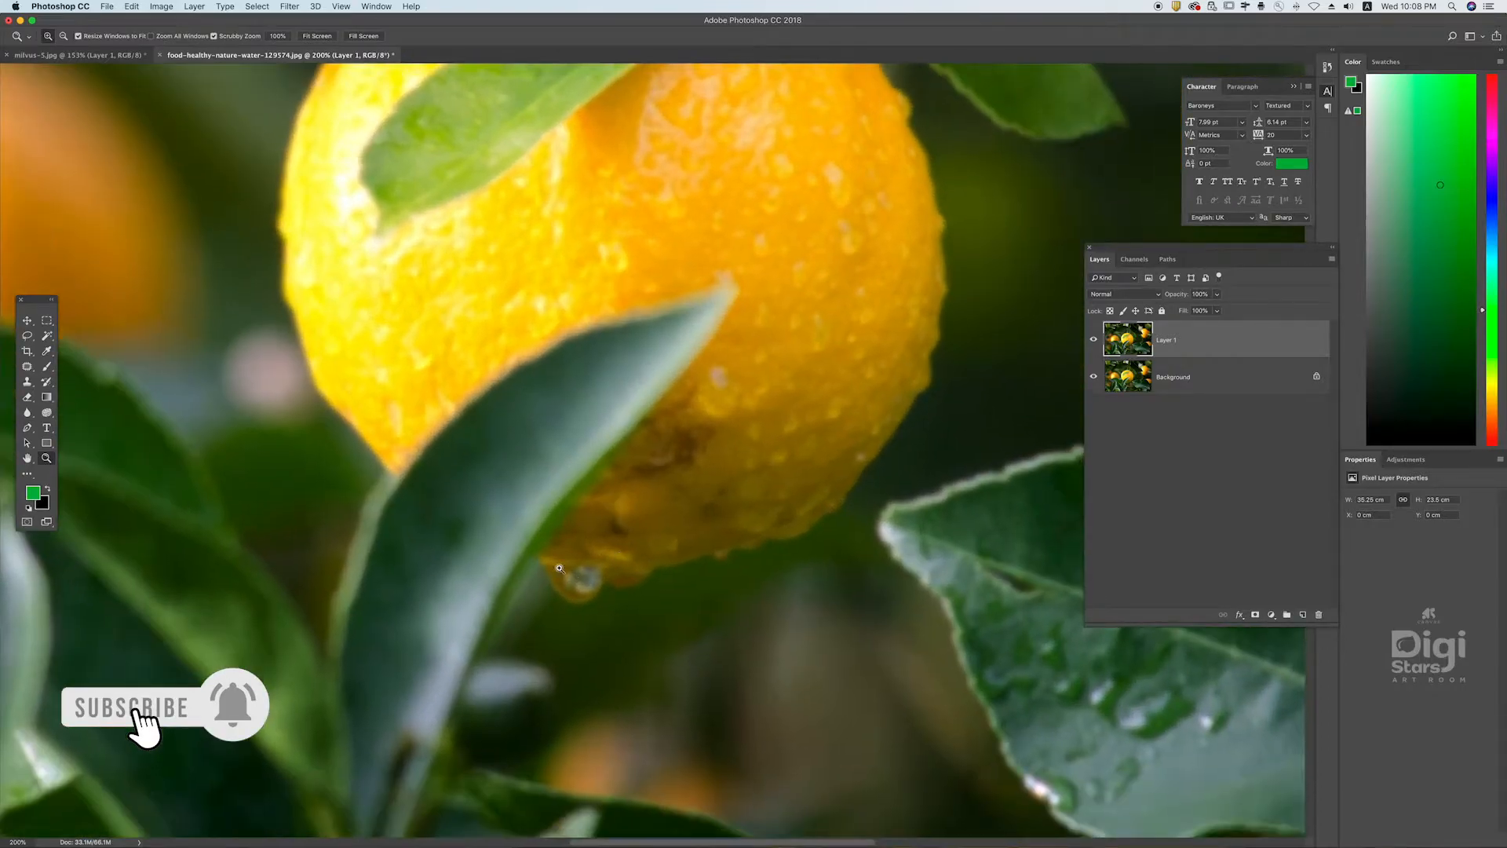
{"action": "left_click", "coordinate": [1094, 342]}
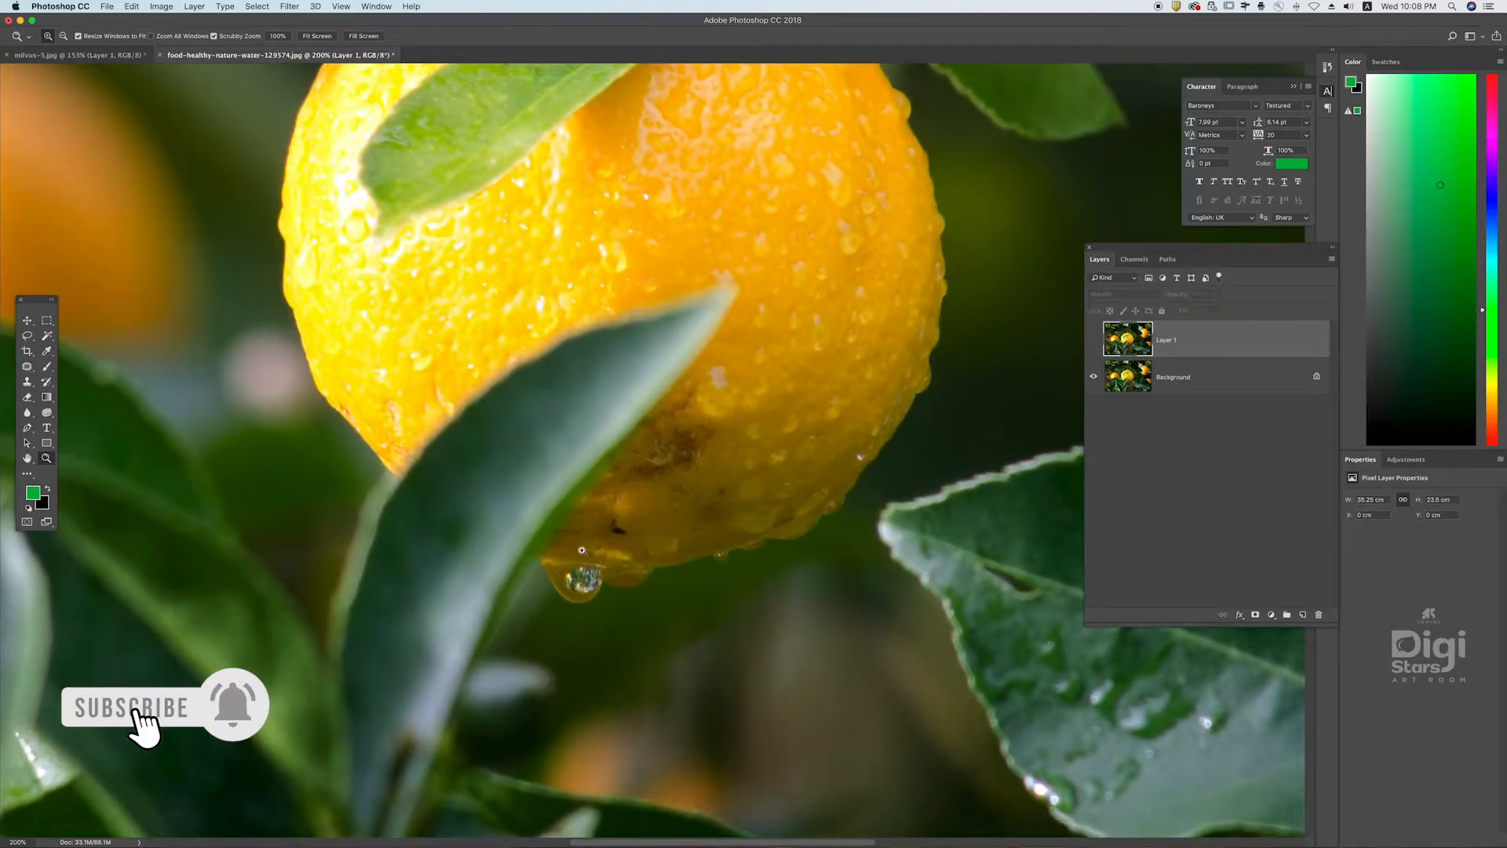
{"action": "scroll", "coordinate": [603, 581], "scroll_direction": "up", "scroll_amount": 5}
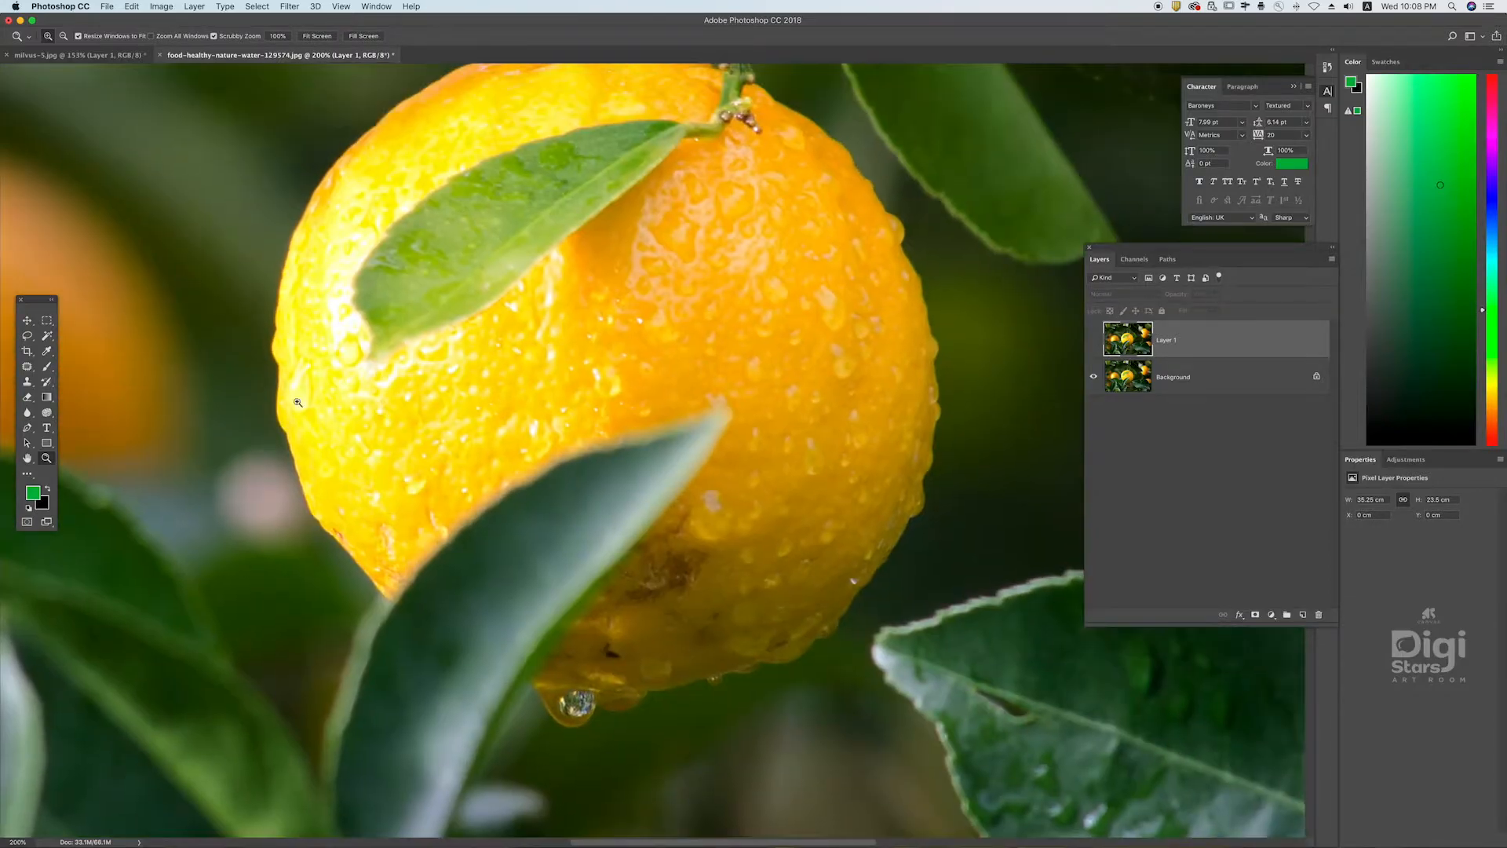
{"action": "scroll", "coordinate": [330, 198], "scroll_direction": "up", "scroll_amount": 10}
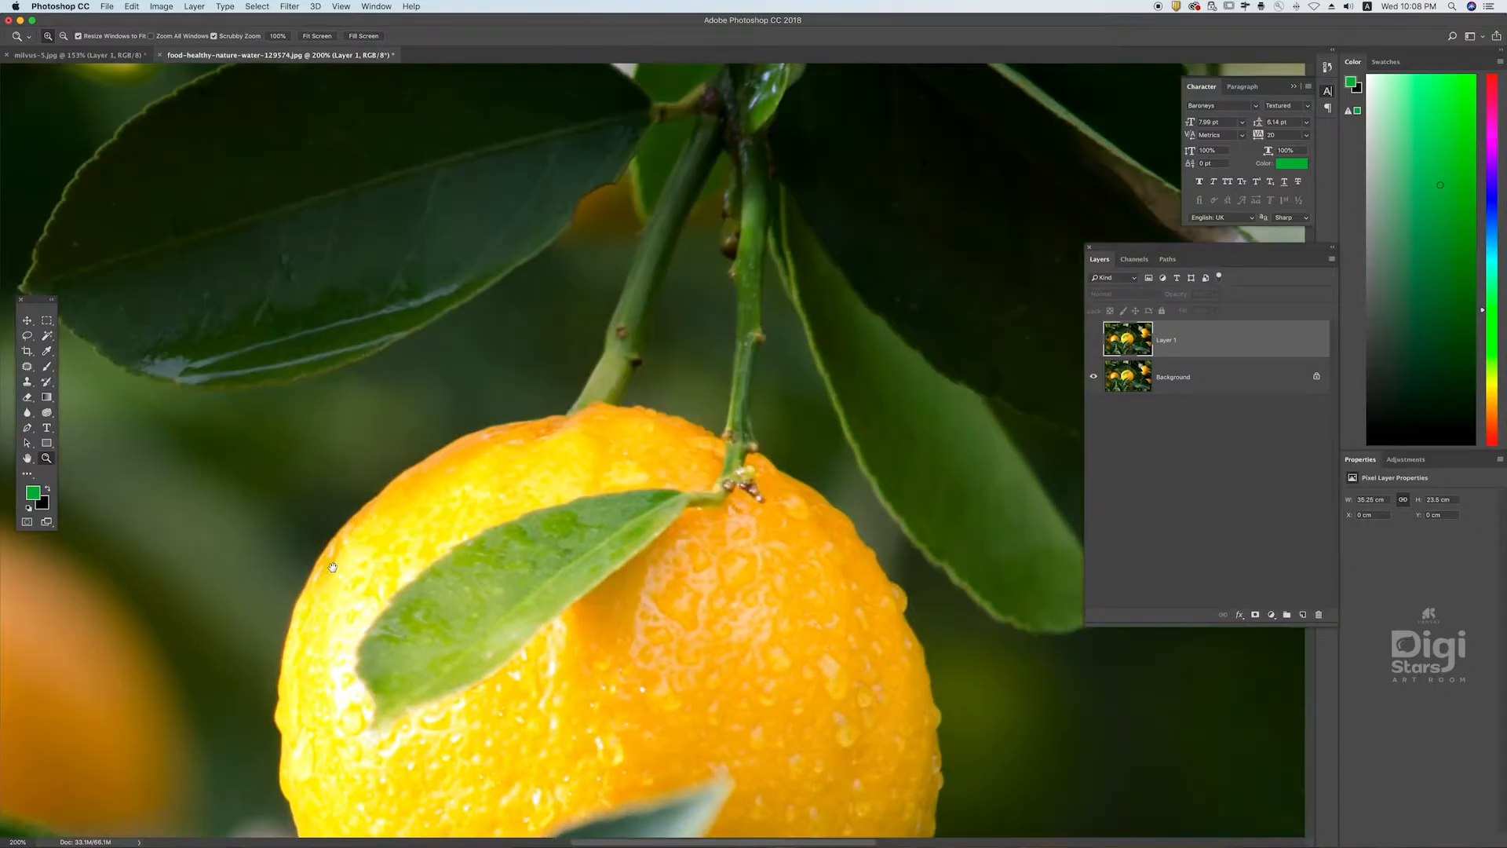
{"action": "left_click", "coordinate": [1093, 339]}
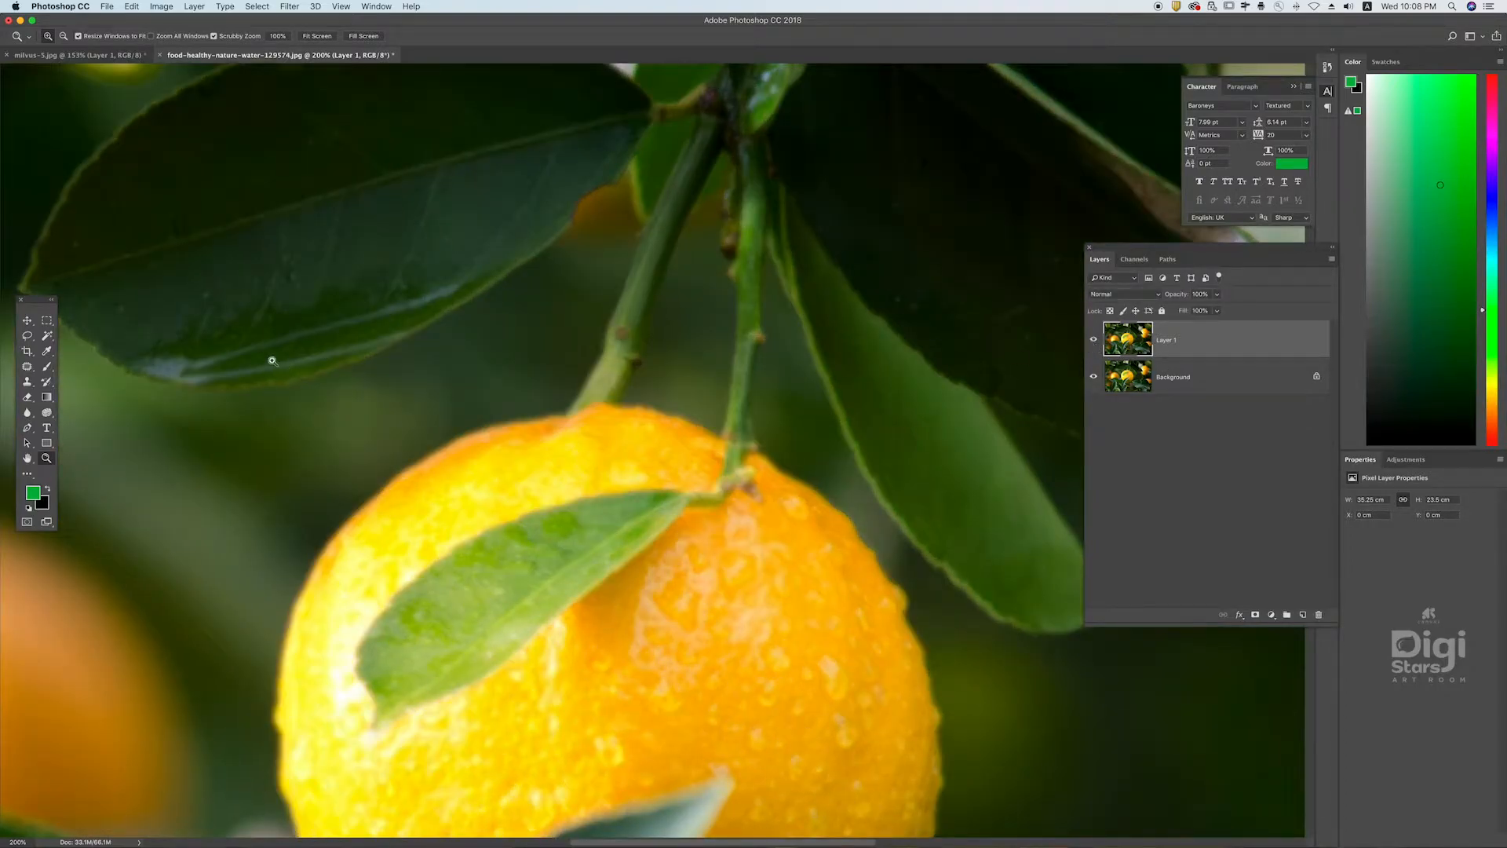
{"action": "left_click", "coordinate": [1093, 340]}
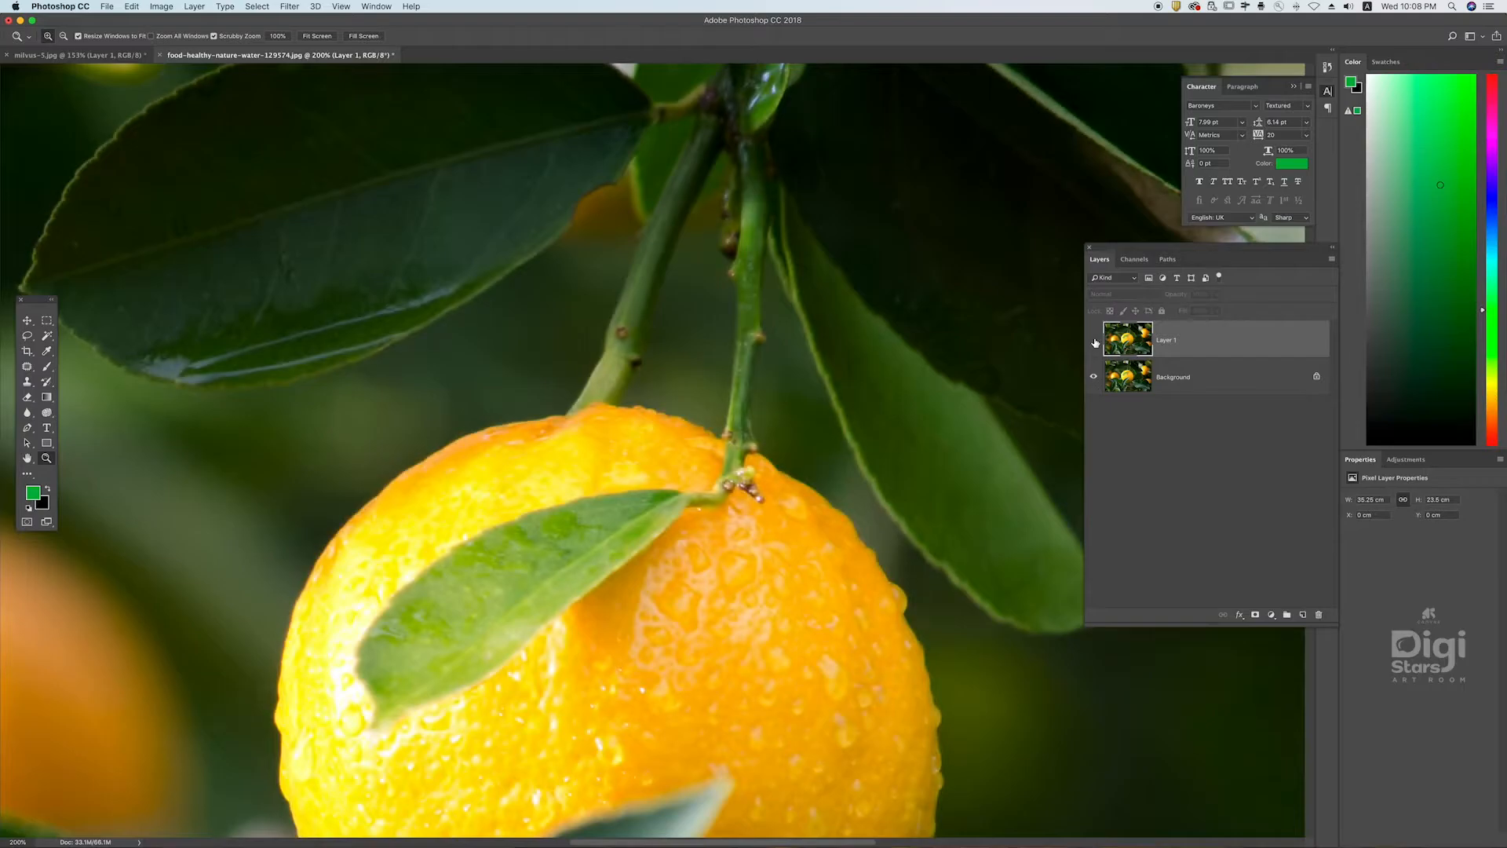
{"action": "left_click", "coordinate": [1094, 340]}
{"action": "left_click", "coordinate": [1094, 340]}
{"action": "left_click", "coordinate": [1094, 340]}
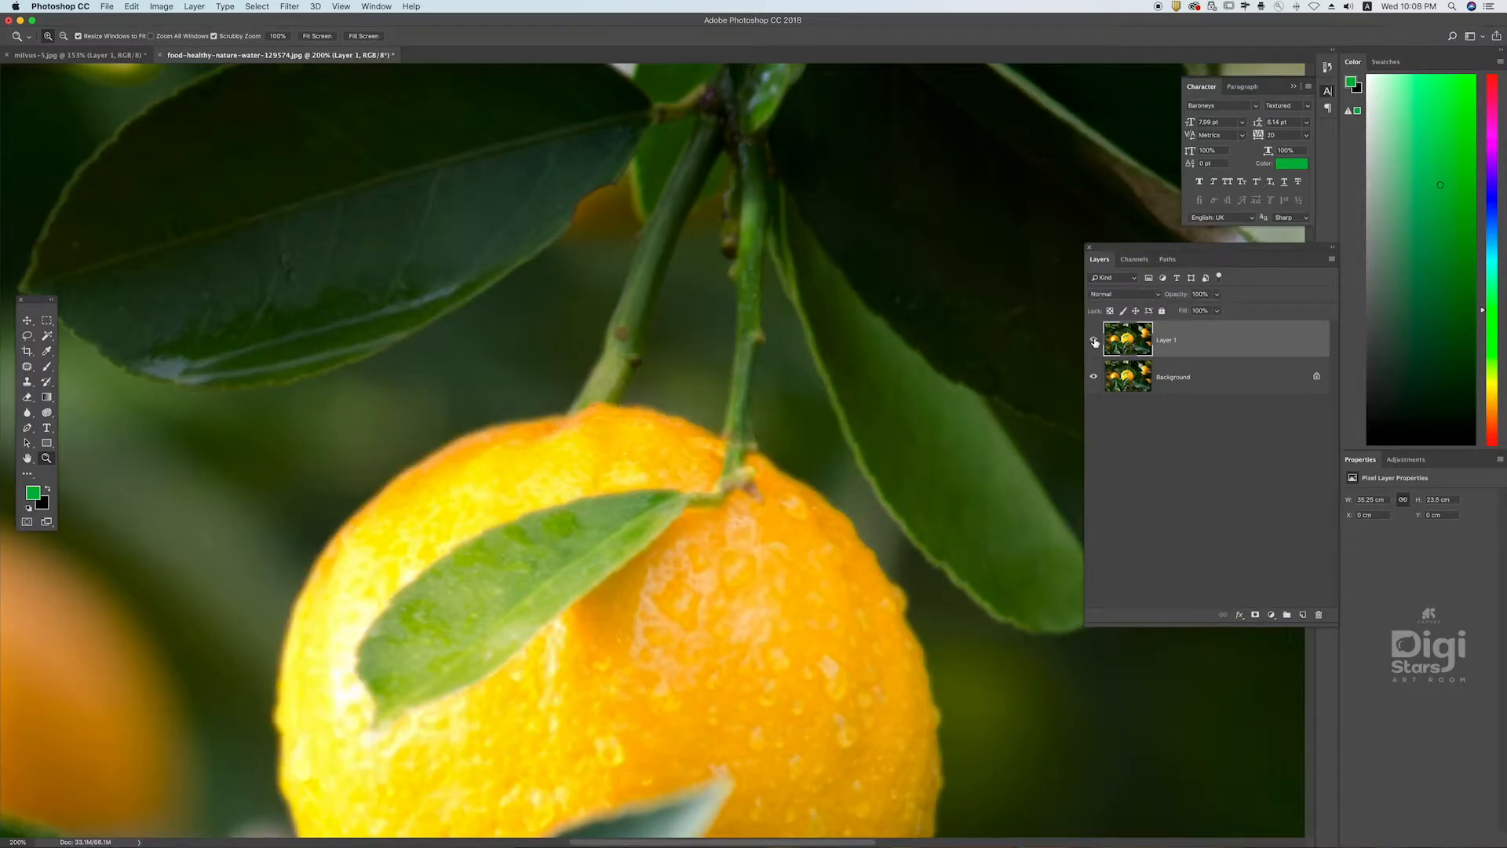
{"action": "mouse_move", "coordinate": [817, 410]}
{"action": "left_mouse_down"}
{"action": "mouse_move", "coordinate": [777, 393]}
{"action": "mouse_move", "coordinate": [798, 394]}
{"action": "left_mouse_up"}
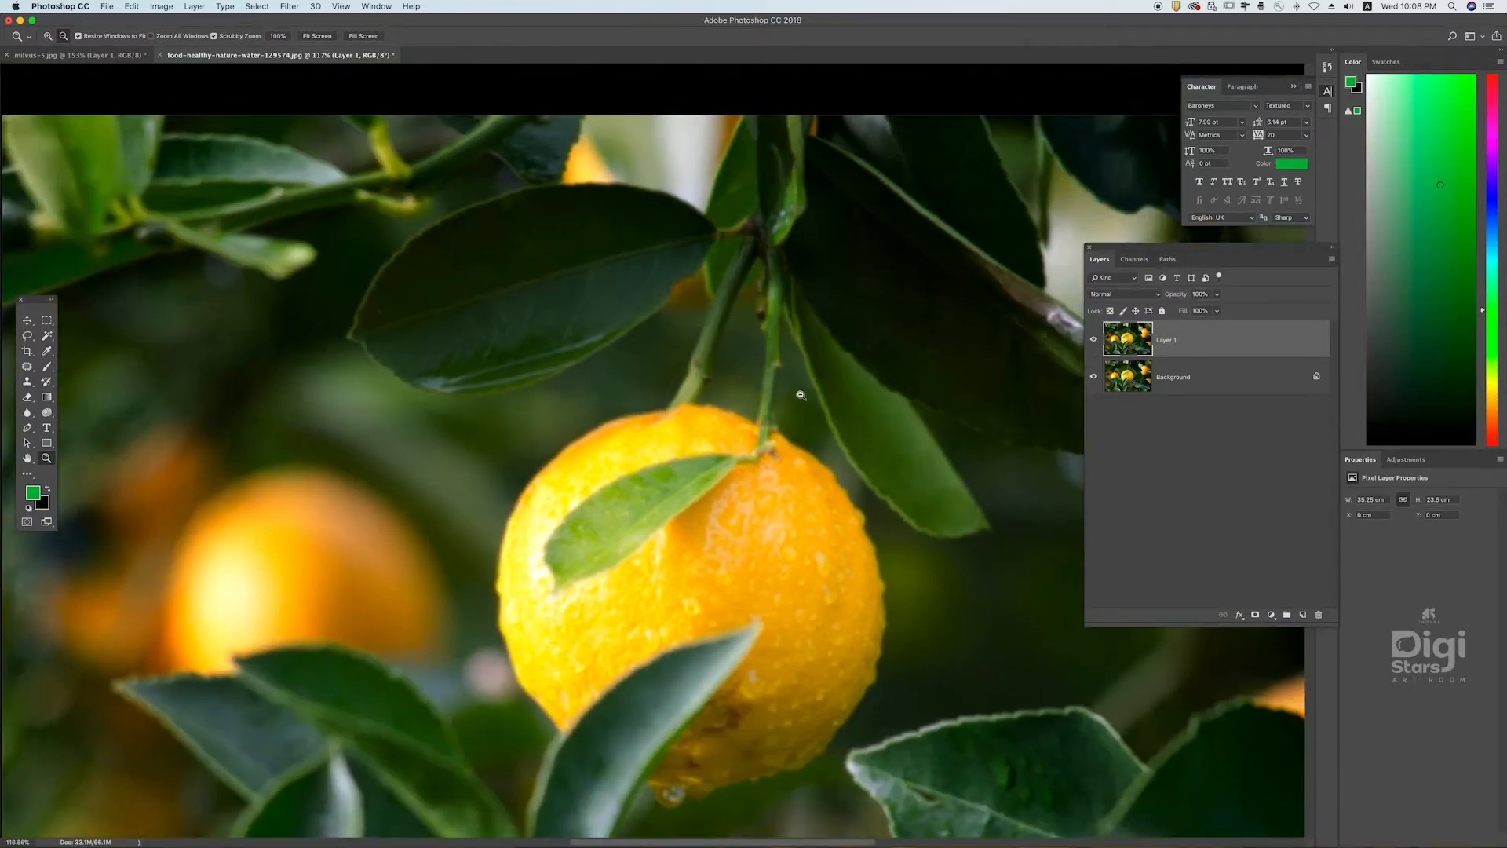
{"action": "left_click_drag", "start_coordinate": [1052, 399], "coordinate": [592, 398]}
{"action": "left_click_drag", "start_coordinate": [620, 436], "coordinate": [554, 456]}
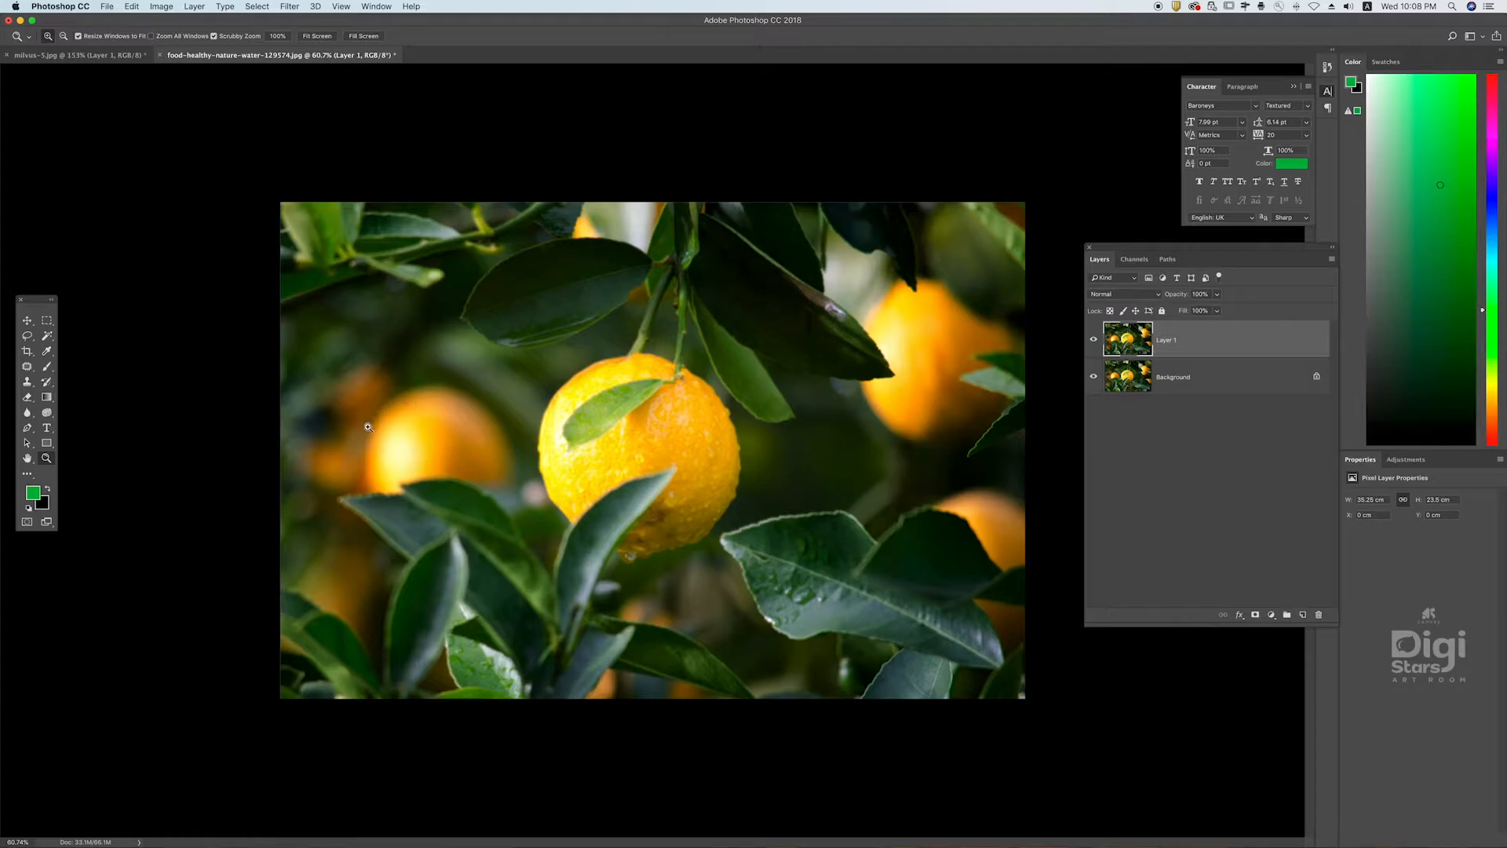
- Compare the fruit photo with and without the blurred Layer 1, and delete that layer
{"action": "left_click", "coordinate": [1095, 341]}
{"action": "left_click", "coordinate": [1096, 340]}
{"action": "left_click", "coordinate": [46, 366]}
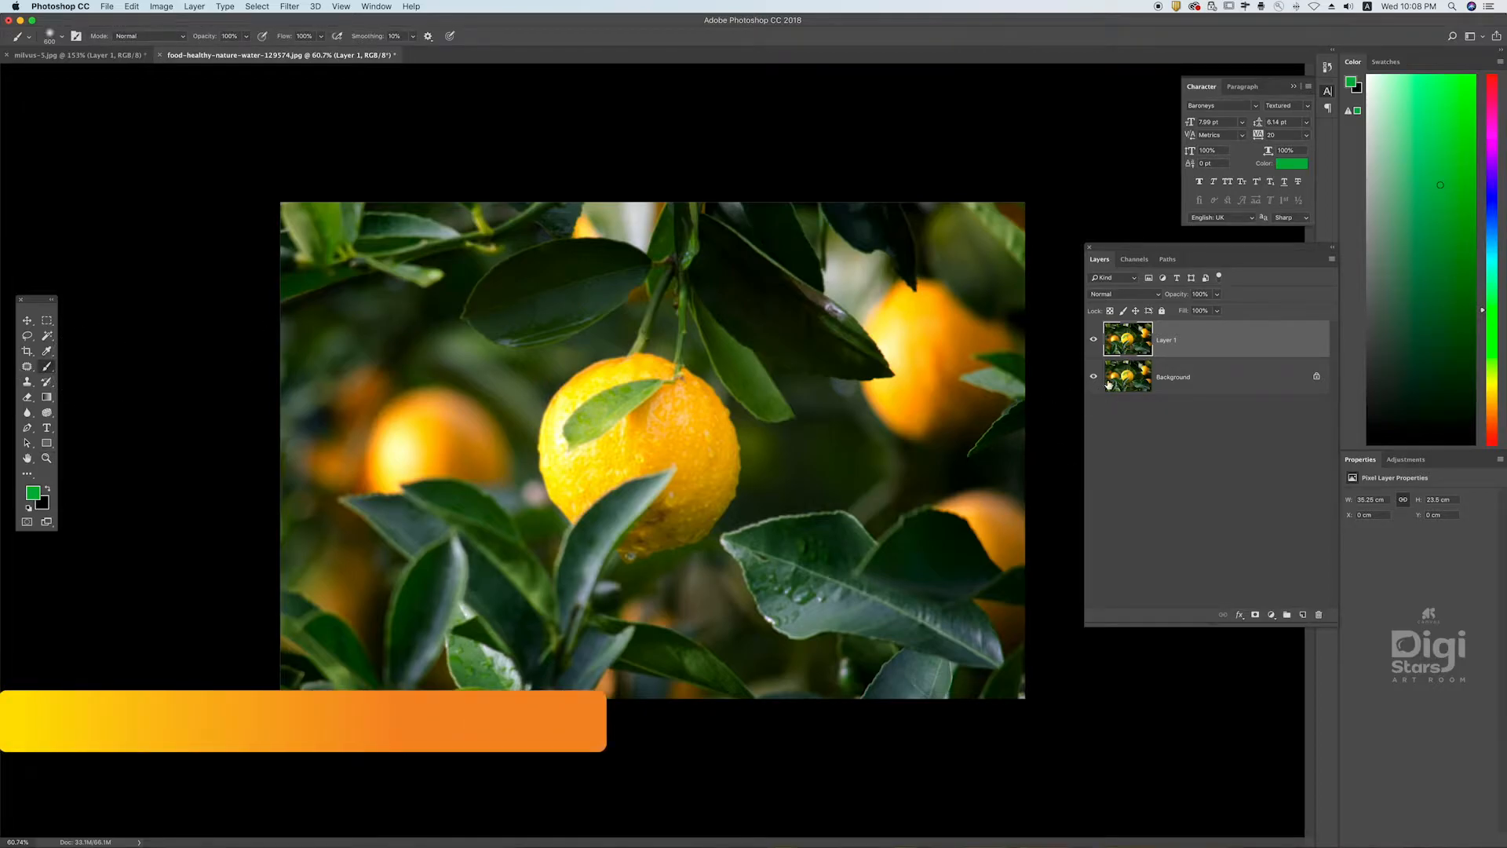
{"action": "key", "text": "Delete"}
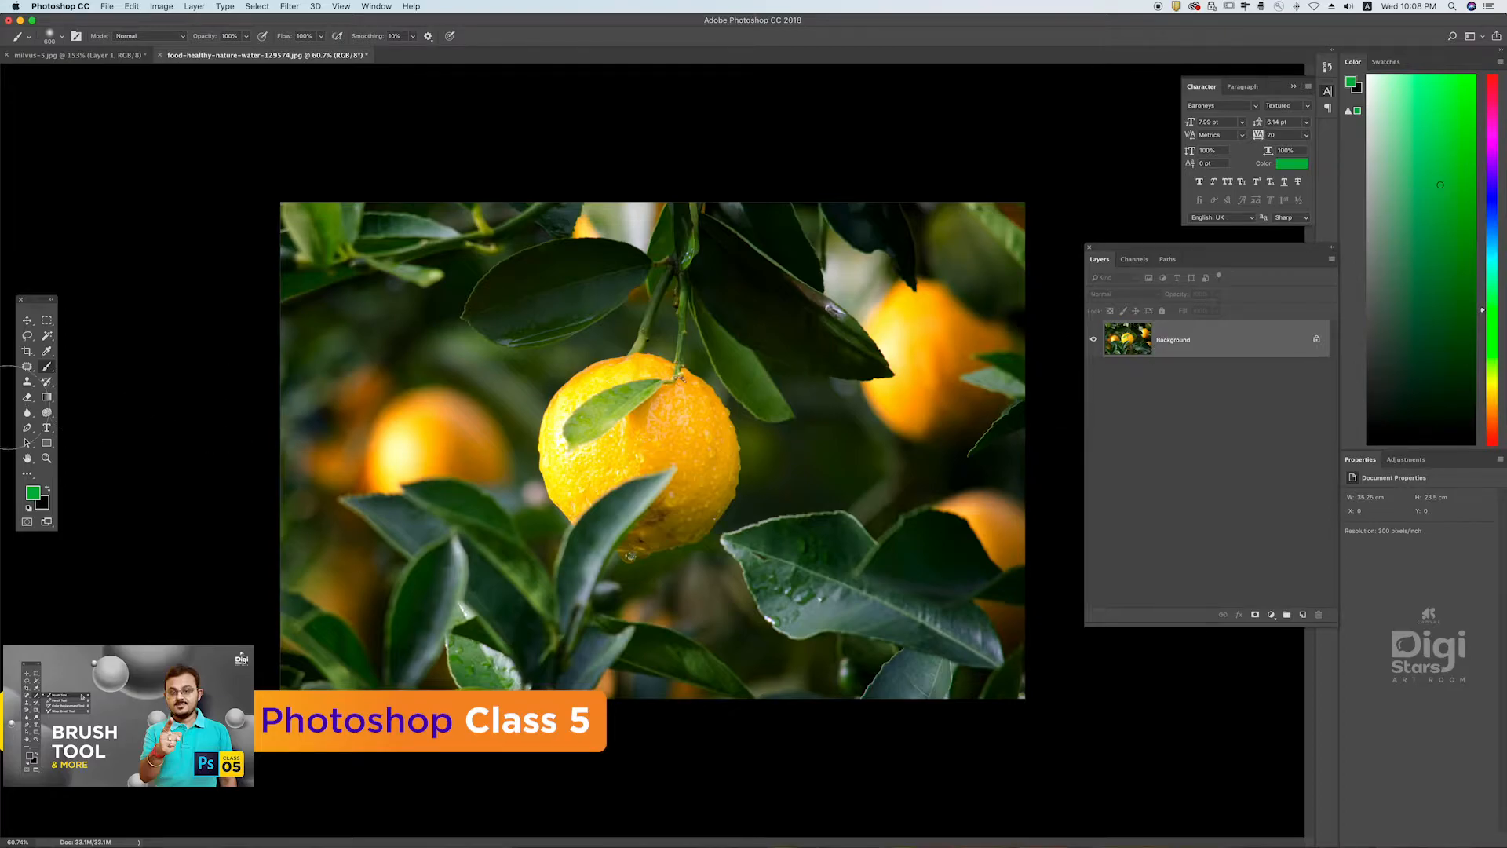
- Switch to the milvus-5.jpg rabbit photo, duplicate its Background layer and make the copy the active layer
{"action": "left_click", "coordinate": [26, 400]}
{"action": "left_click", "coordinate": [27, 413]}
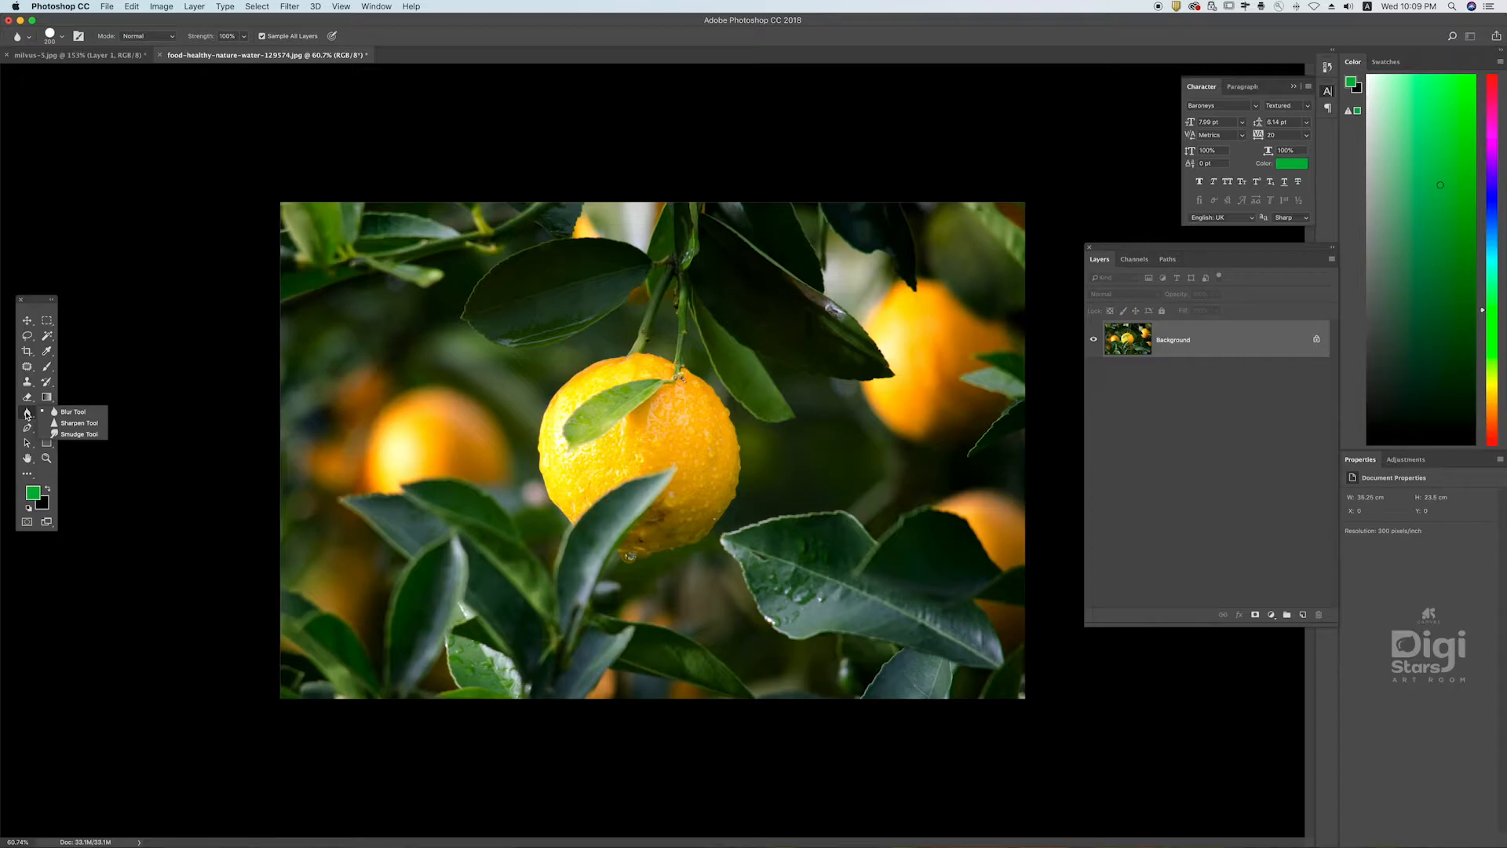
{"action": "left_click", "coordinate": [106, 60]}
{"action": "left_click", "coordinate": [106, 56]}
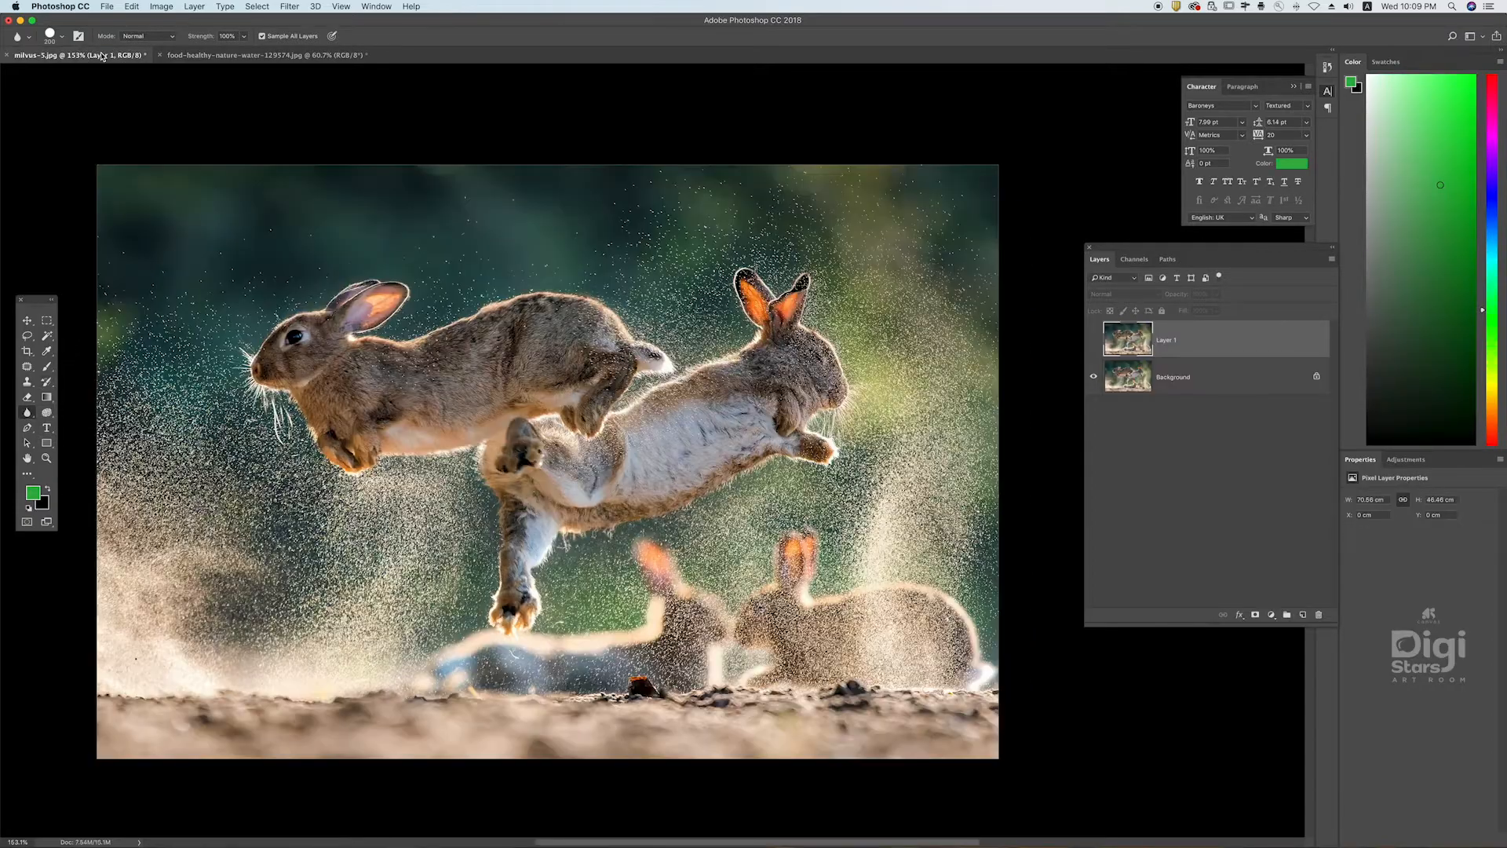
{"action": "left_click", "coordinate": [1093, 343]}
{"action": "left_click", "coordinate": [1093, 342]}
{"action": "left_click", "coordinate": [1130, 376]}
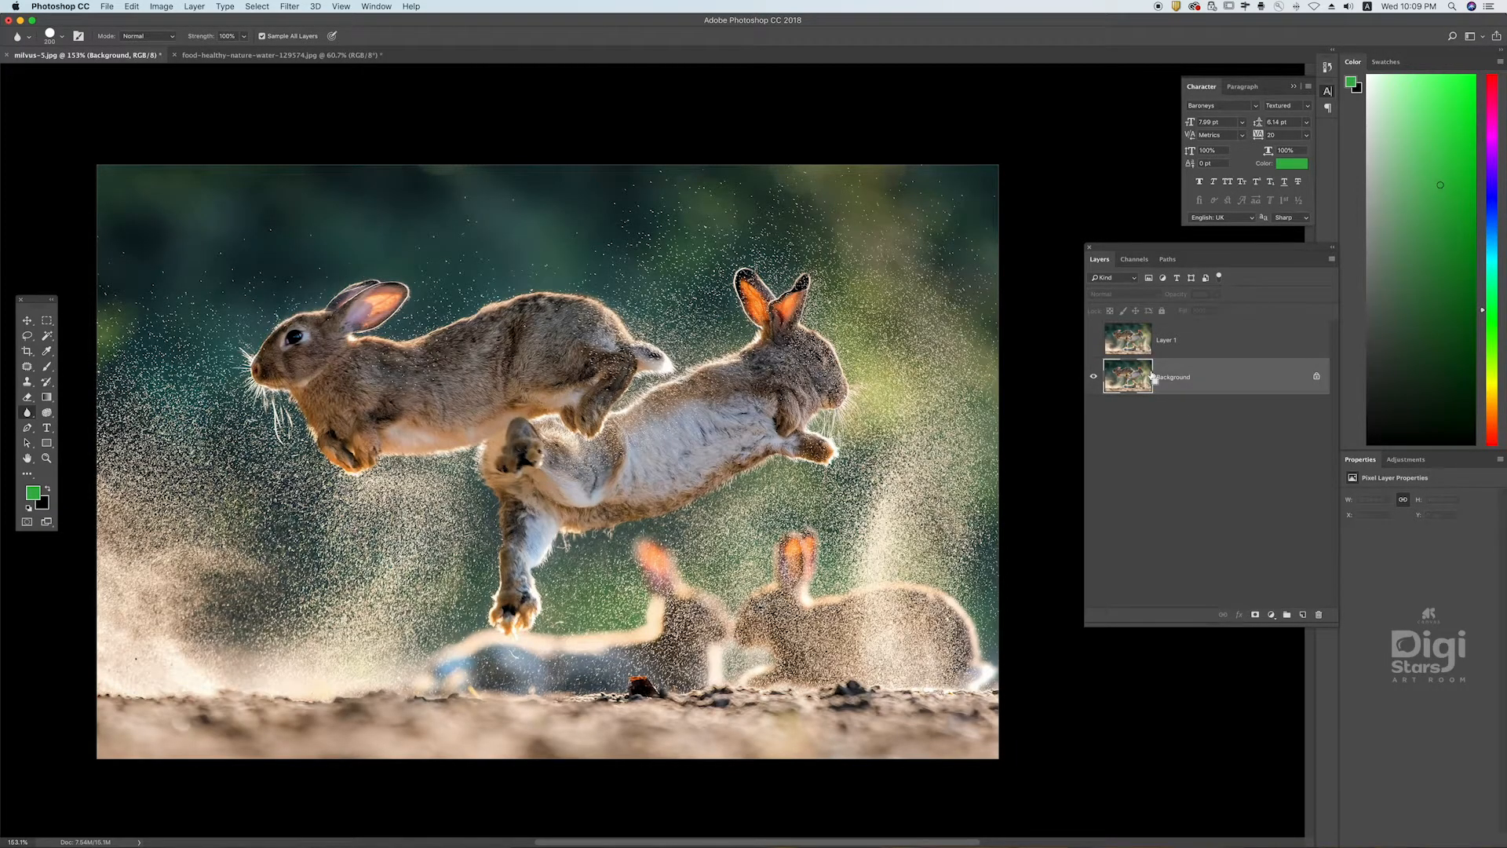
{"action": "key", "text": "ctrl+j"}
{"action": "left_click", "coordinate": [1179, 342]}
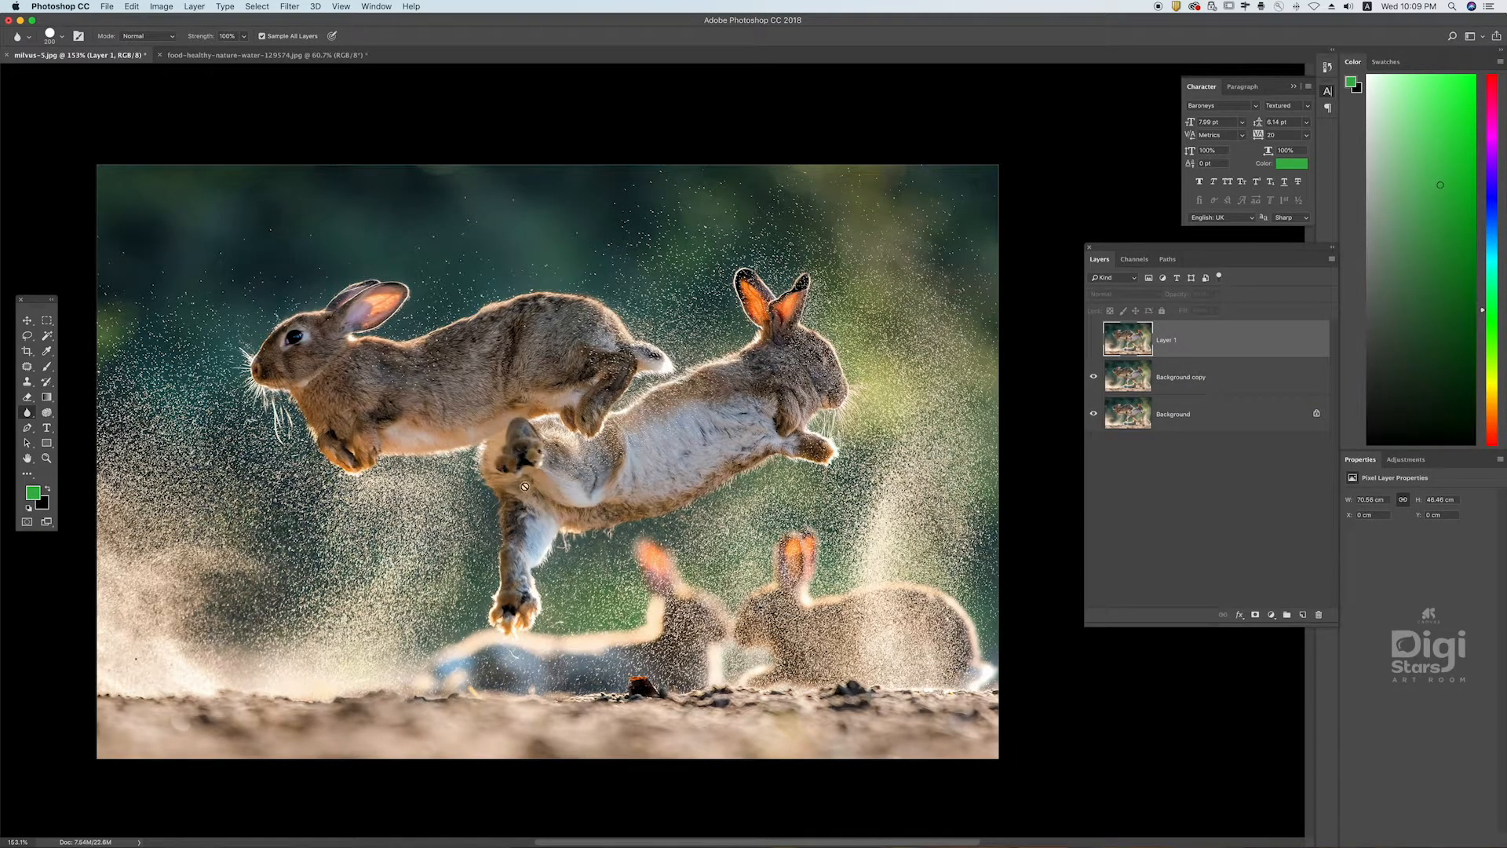
{"action": "left_click", "coordinate": [1173, 380]}
- Sharpen the leaping rabbits' fur on Background copy using the Sharpen tool at 100% strength with a smaller brush
{"action": "right_click", "coordinate": [34, 414]}
{"action": "left_click", "coordinate": [79, 423]}
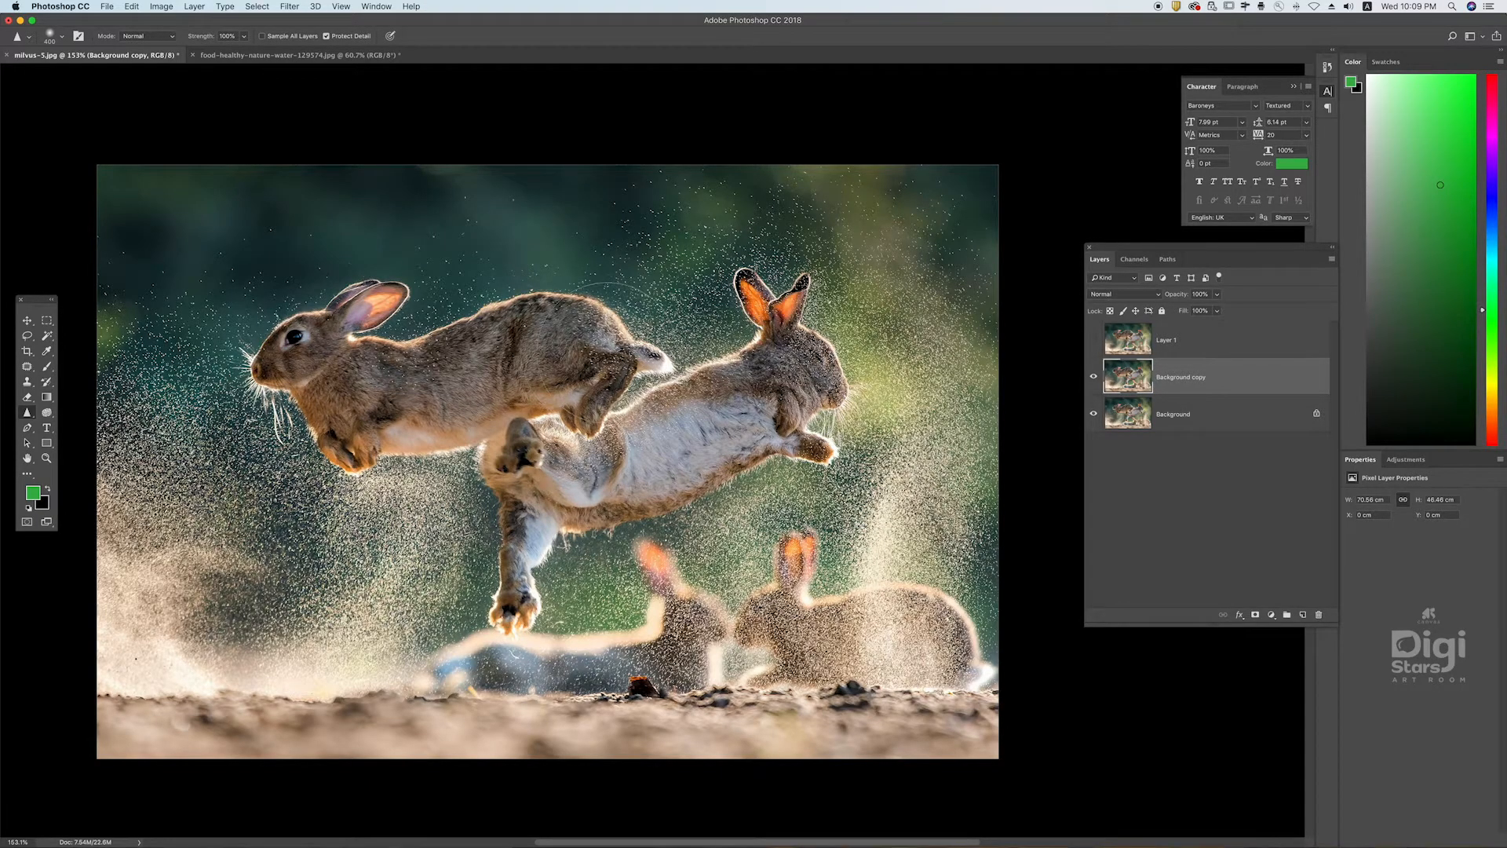
{"action": "key", "text": "bracketleft"}
{"action": "key", "text": "bracketleft"}
{"action": "key", "text": "bracketleft"}
{"action": "key", "text": "bracketleft"}
{"action": "key", "text": "bracketleft"}
{"action": "key", "text": "bracketleft"}
{"action": "scroll", "coordinate": [572, 373], "scroll_direction": "up", "scroll_amount": 1}
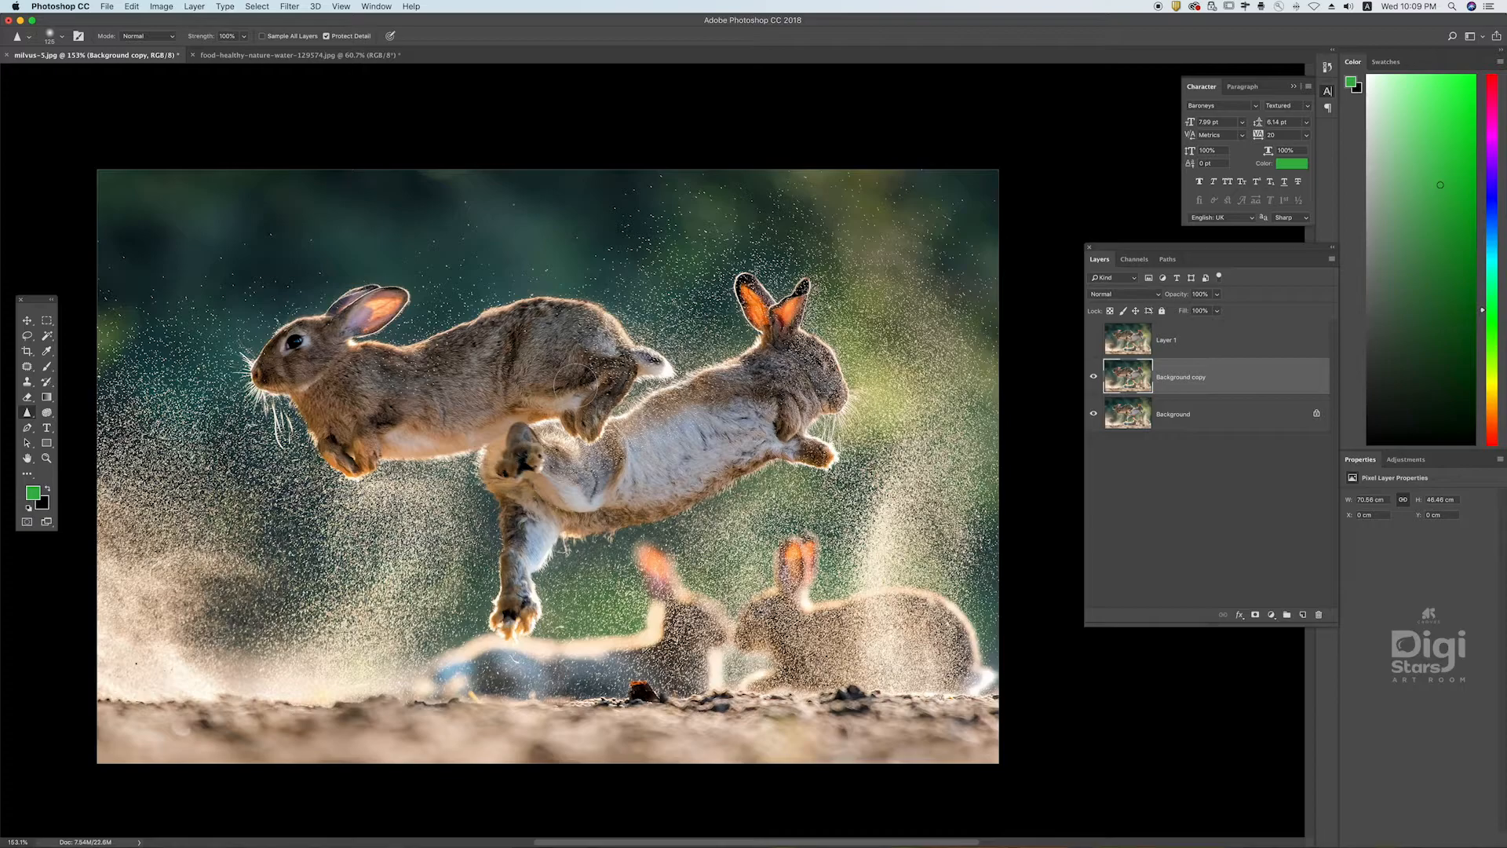
{"action": "key", "text": "bracketright"}
{"action": "key", "text": "bracketright"}
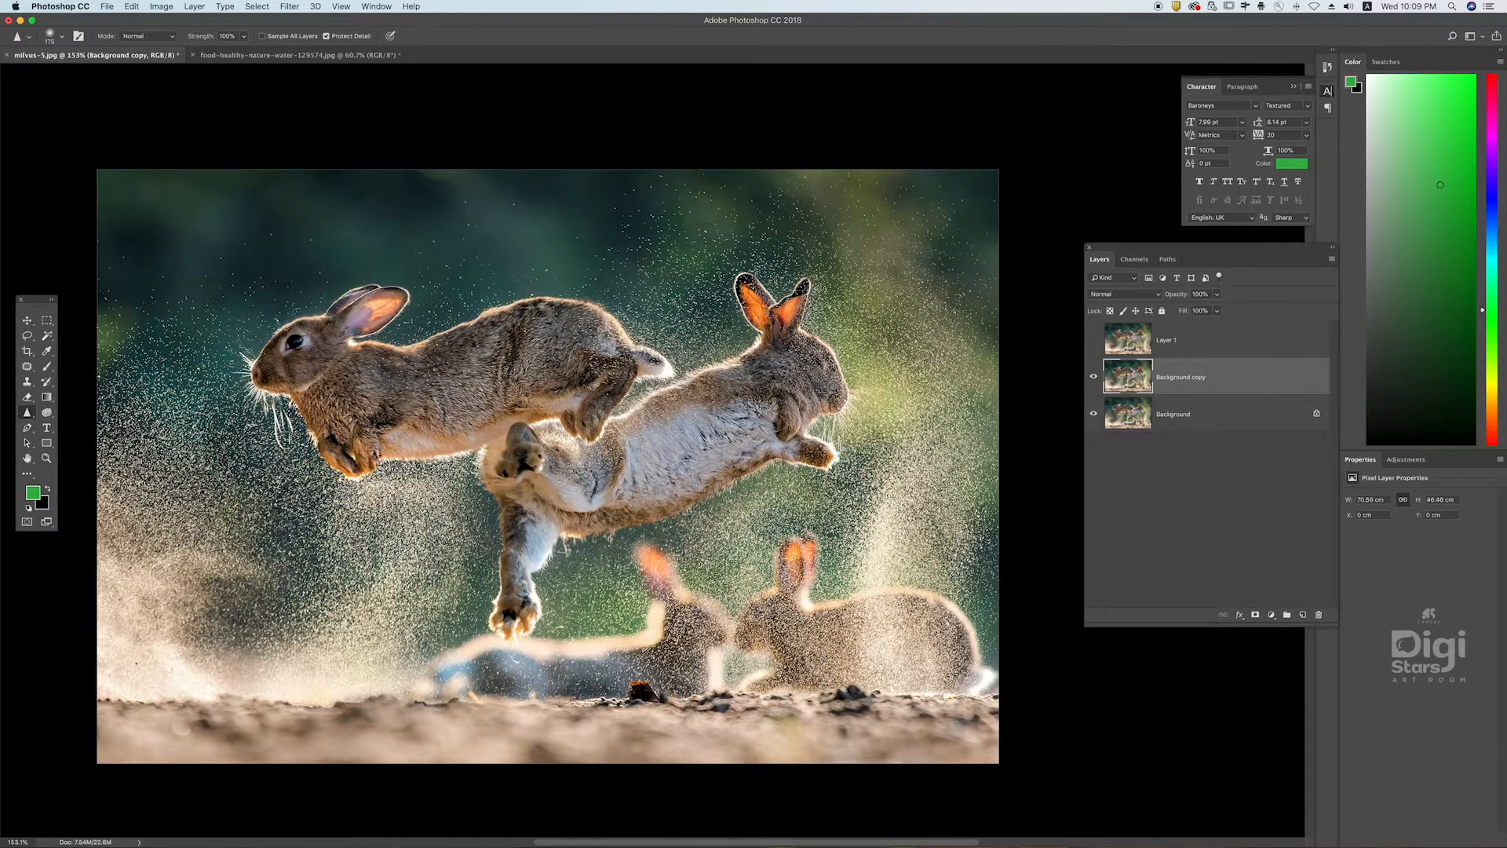
- Sharpen the flying dust and the leaping rabbits further on Background copy, using larger Sharpen brush sizes
{"action": "mouse_move", "coordinate": [302, 537]}
{"action": "left_mouse_down"}
{"action": "mouse_move", "coordinate": [251, 601]}
{"action": "mouse_move", "coordinate": [273, 601]}
{"action": "mouse_move", "coordinate": [162, 487]}
{"action": "mouse_move", "coordinate": [149, 357]}
{"action": "left_mouse_up"}
{"action": "key", "text": "bracketright"}
{"action": "key", "text": "bracketright"}
{"action": "key", "text": "bracketright"}
{"action": "key", "text": "bracketright"}
{"action": "key", "text": "bracketright"}
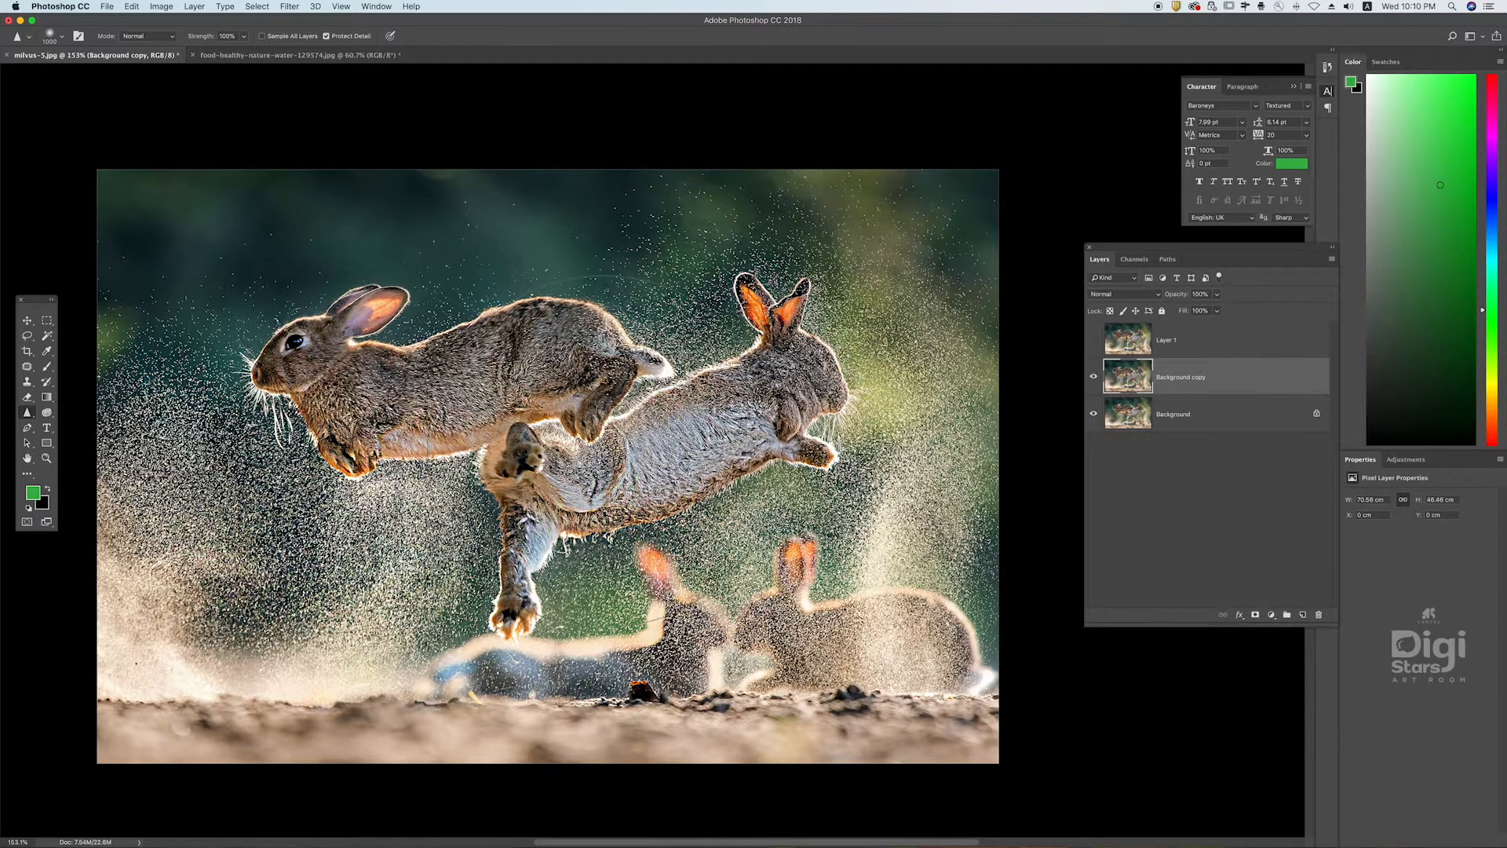
{"action": "key", "text": "bracketleft"}
{"action": "key", "text": "bracketleft"}
{"action": "key", "text": "bracketleft"}
{"action": "key", "text": "bracketleft"}
{"action": "key", "text": "bracketleft"}
{"action": "key", "text": "bracketleft"}
{"action": "key", "text": "bracketleft"}
{"action": "key", "text": "bracketleft"}
- Compare the rabbit photo with the sharpened Background copy shown and hidden, and with the blurred Layer 1
{"action": "left_click", "coordinate": [1093, 377]}
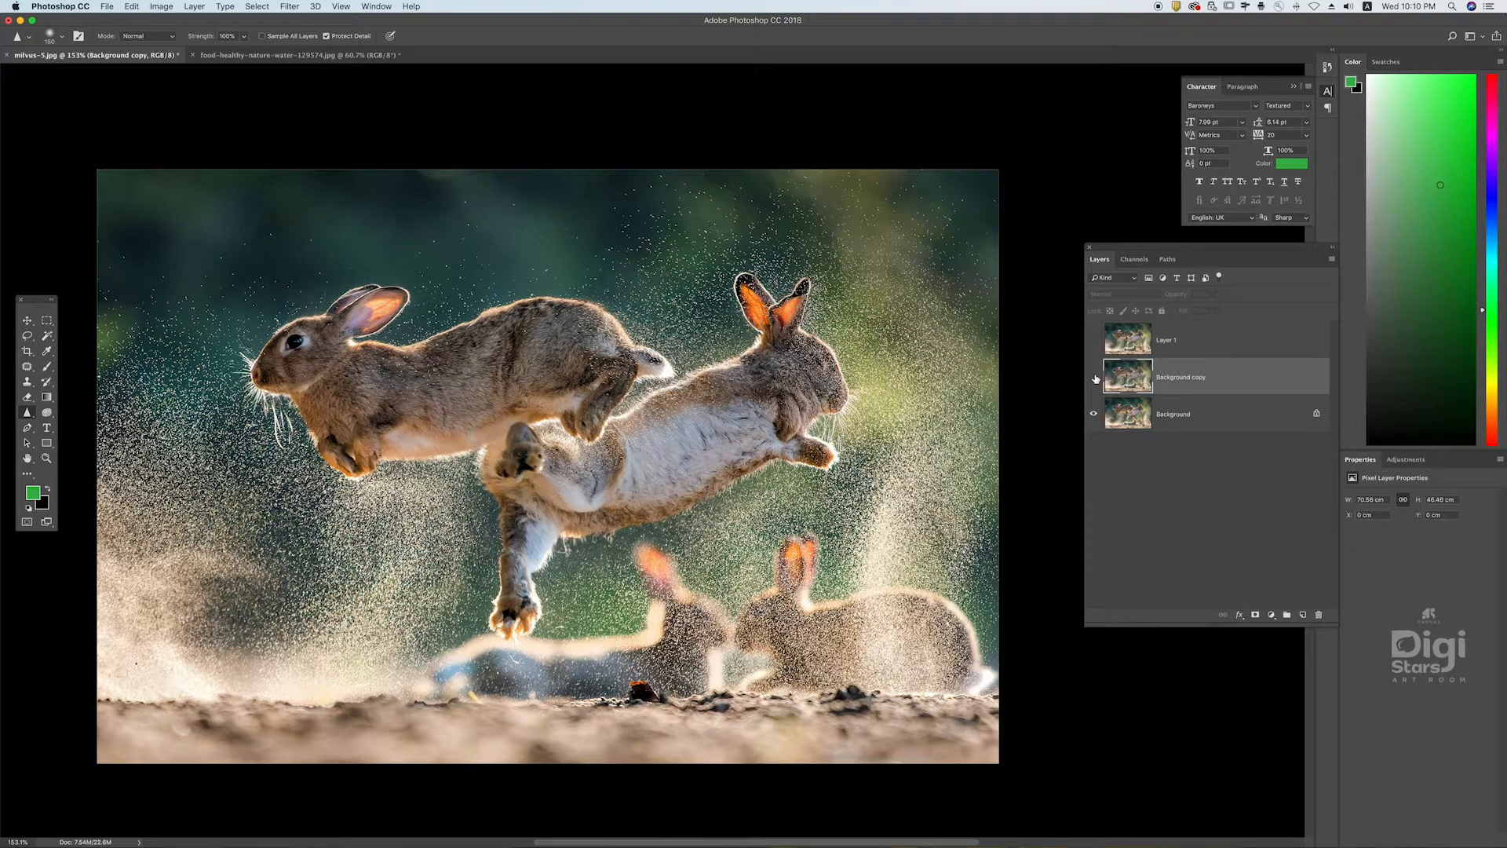
{"action": "left_click", "coordinate": [1094, 377]}
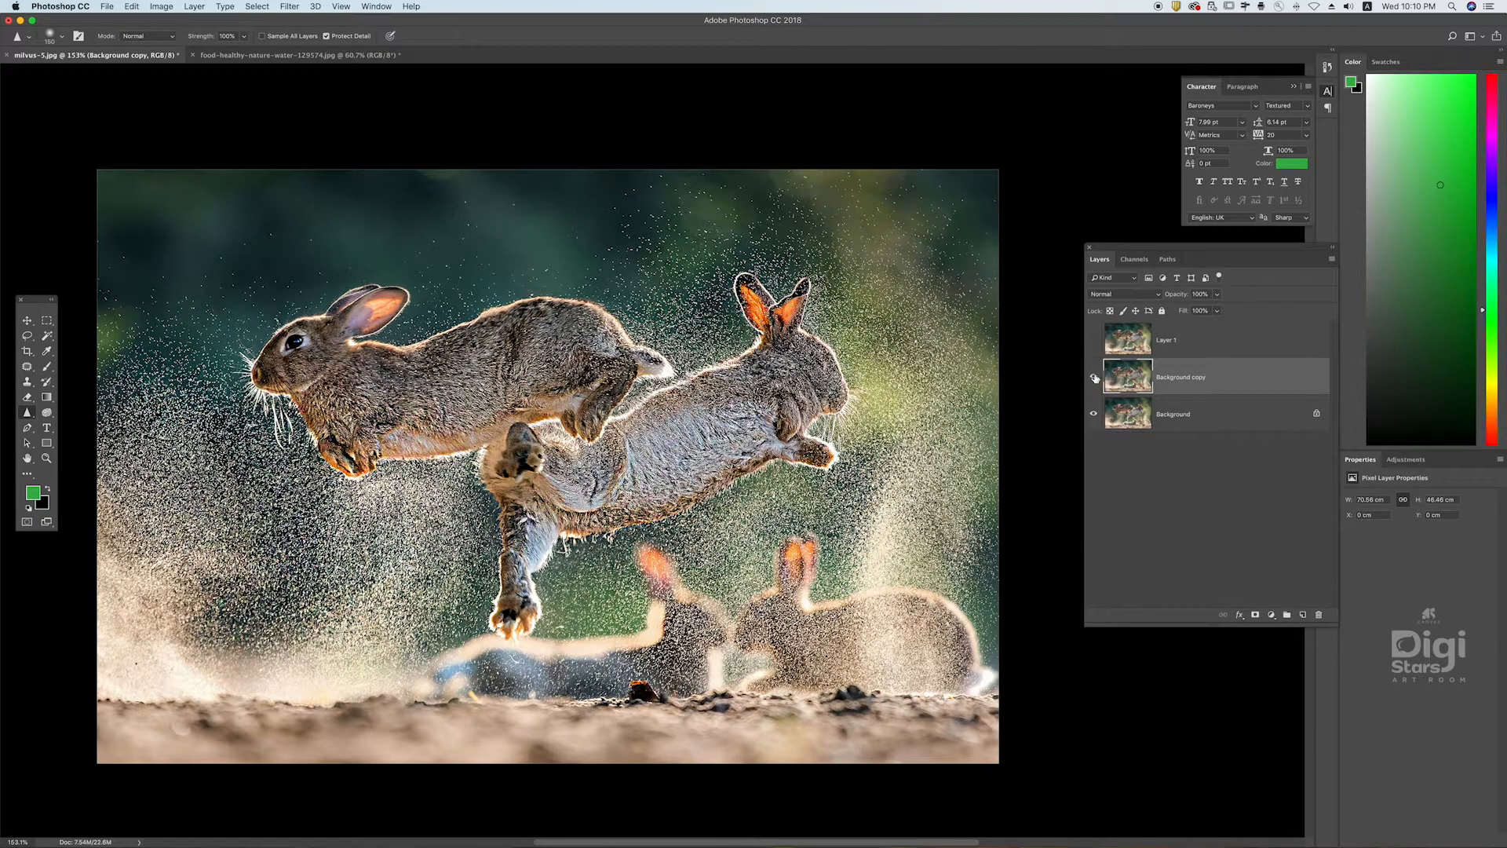
{"action": "left_click", "coordinate": [1095, 340]}
{"action": "left_click", "coordinate": [1094, 341]}
{"action": "left_click", "coordinate": [1094, 377]}
{"action": "left_click", "coordinate": [1094, 378]}
{"action": "left_click", "coordinate": [26, 321]}
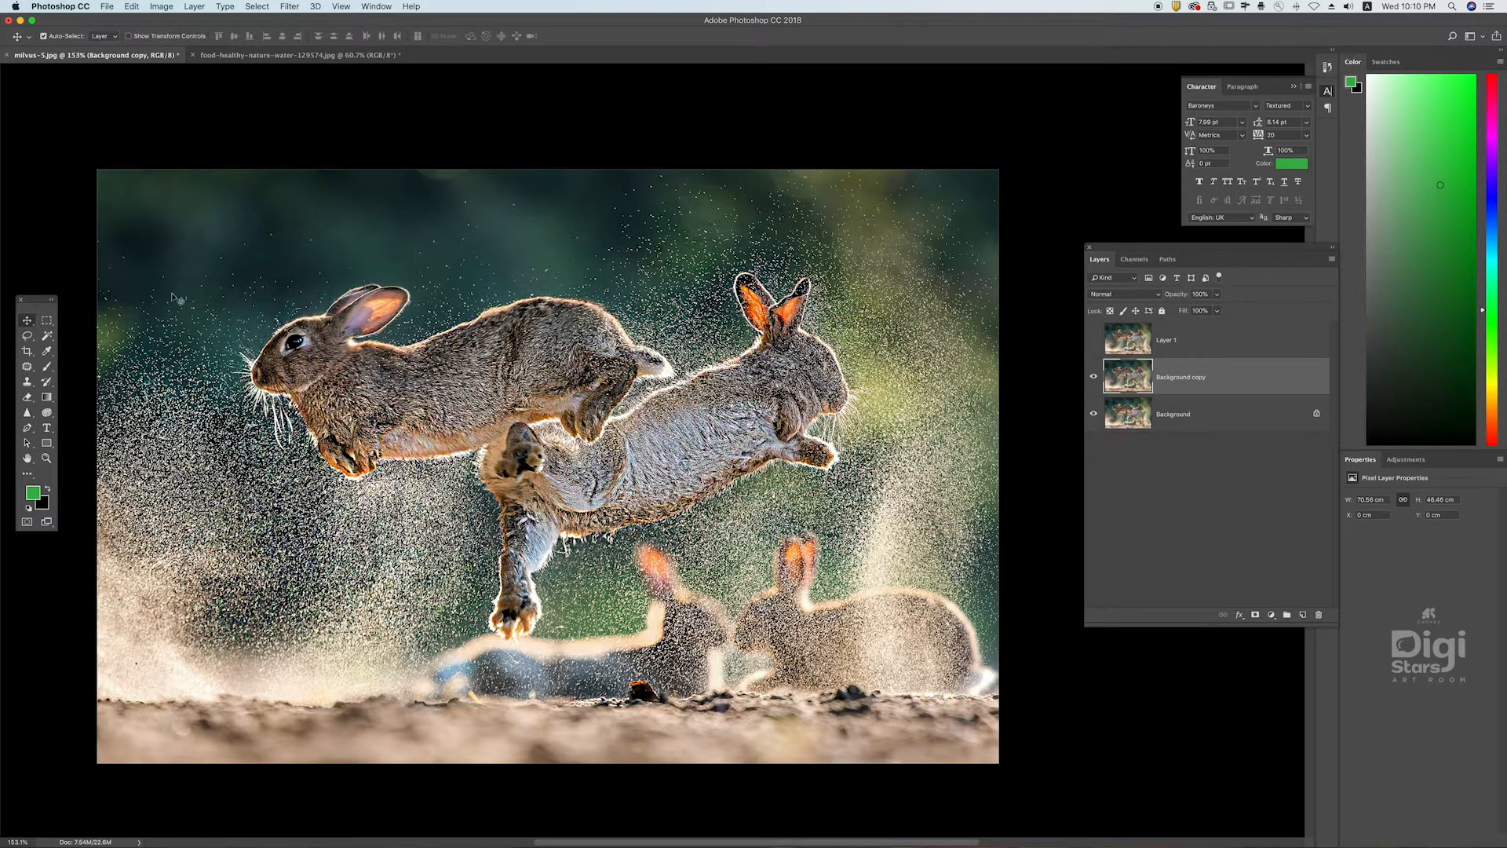
- Duplicate the fruit photo's Background layer, sharpen the central fruit and leaves on the copy at 100% strength, and compare it with the original
{"action": "left_click", "coordinate": [251, 55]}
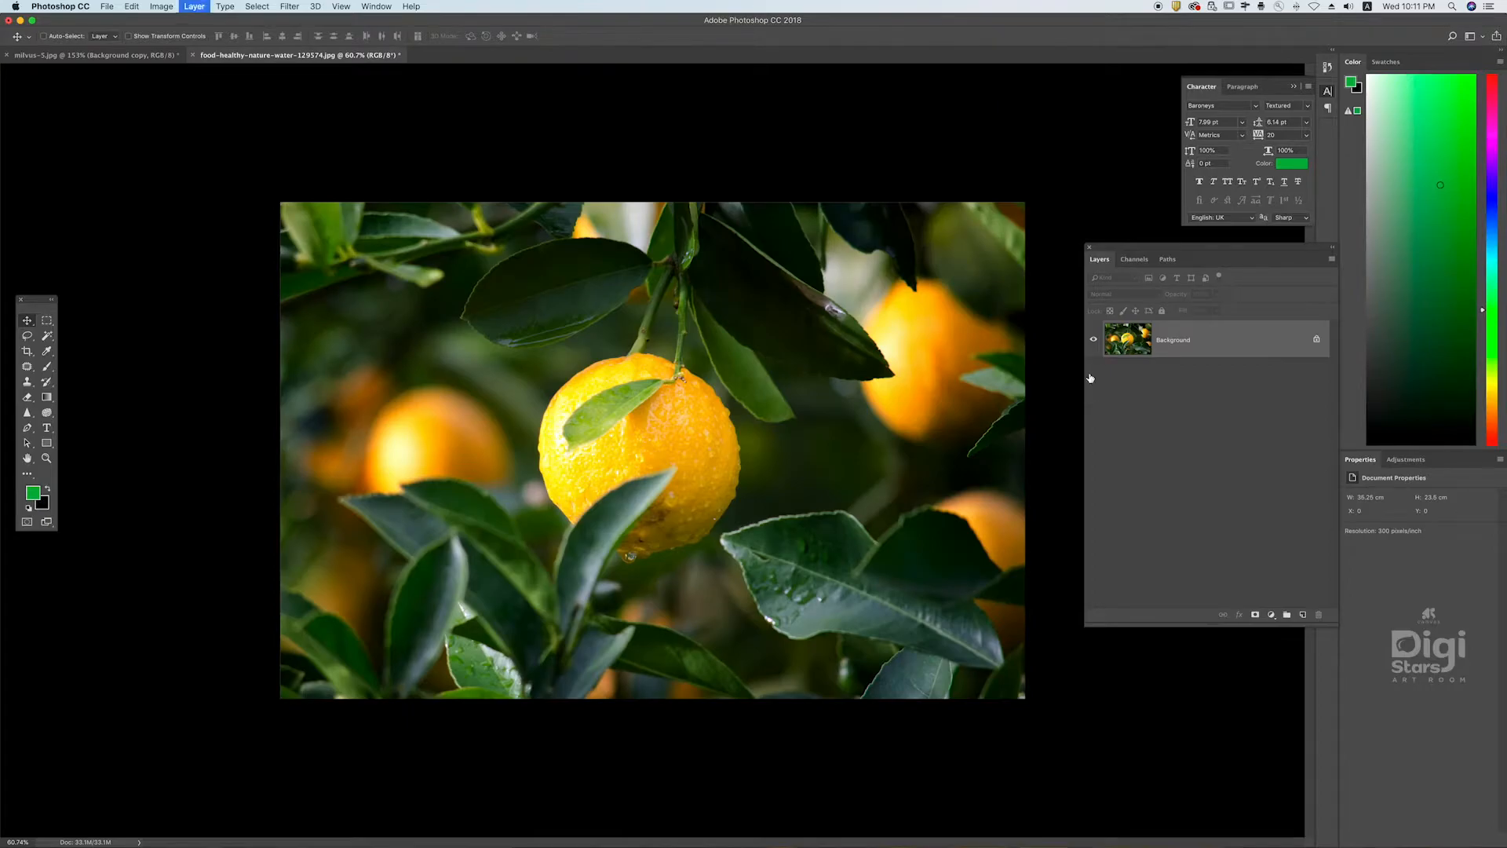
{"action": "left_click", "coordinate": [27, 415]}
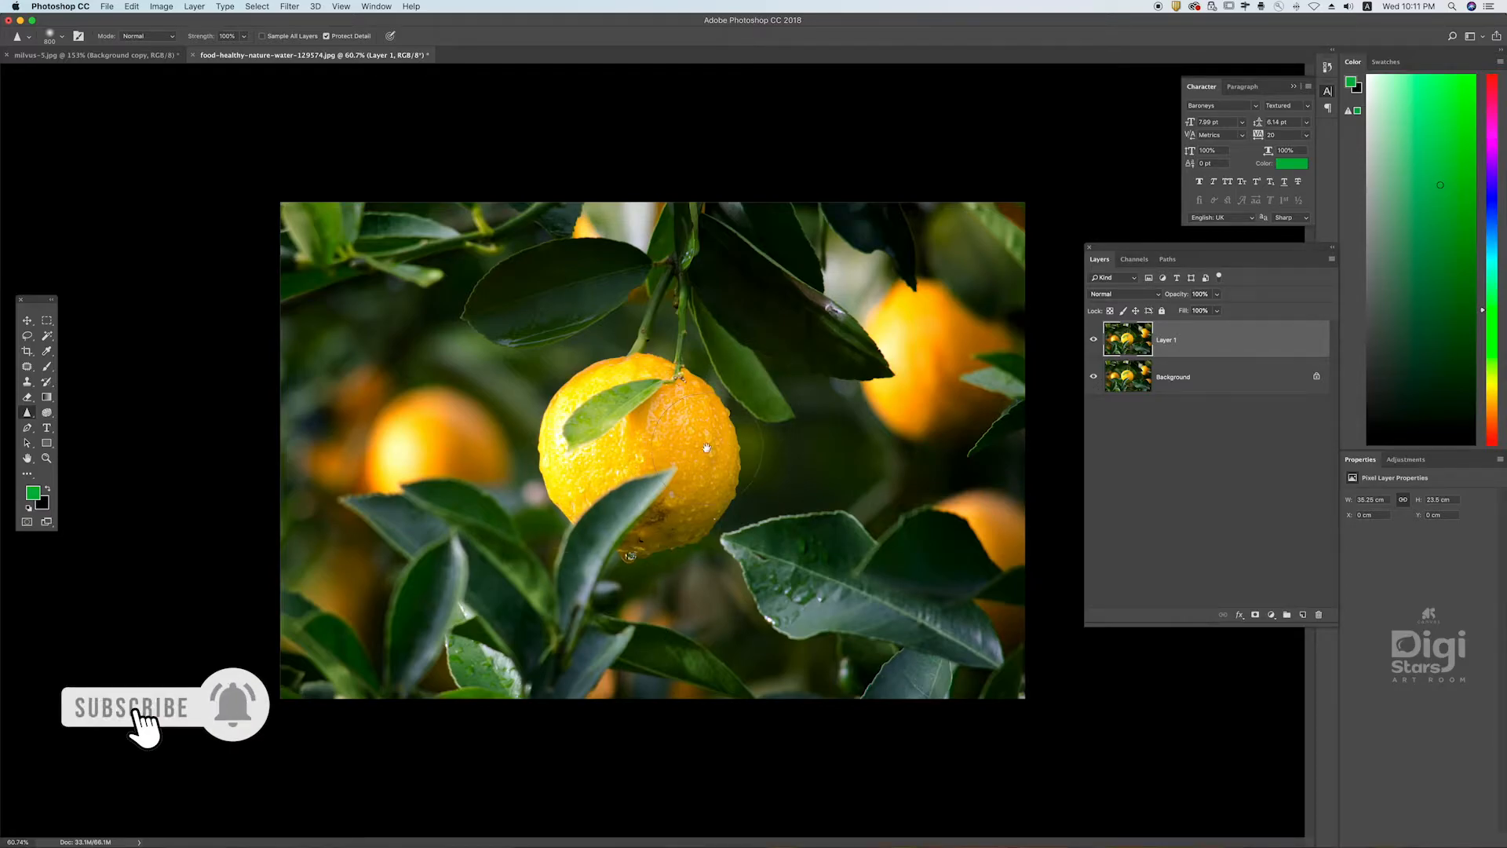
{"action": "key", "text": "bracketleft"}
{"action": "key", "text": "bracketleft"}
{"action": "key", "text": "bracketleft"}
{"action": "key", "text": "bracketleft"}
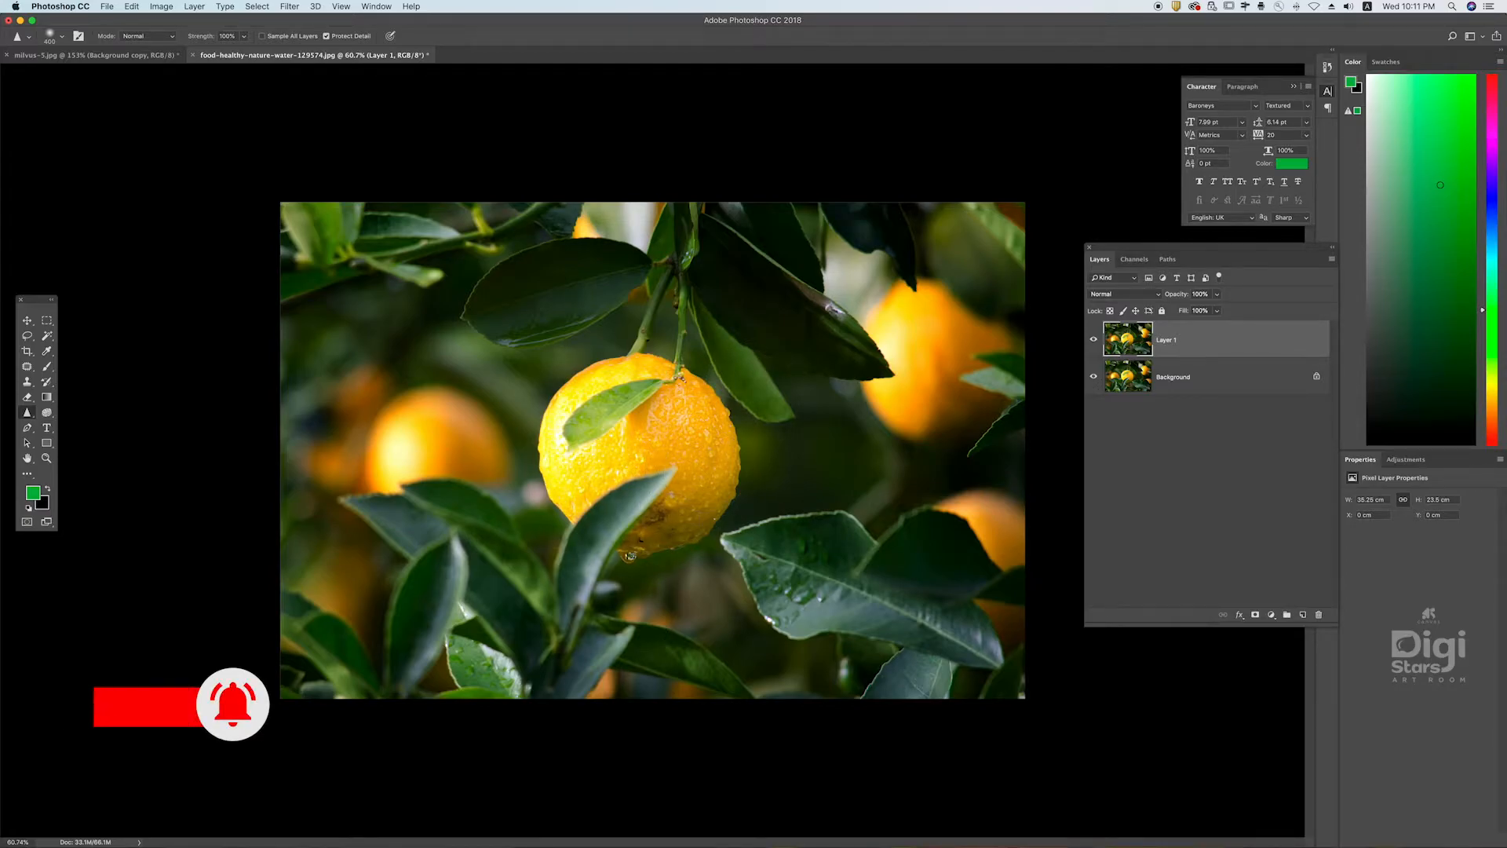
{"action": "right_click", "coordinate": [668, 532]}
{"action": "left_click", "coordinate": [676, 503]}
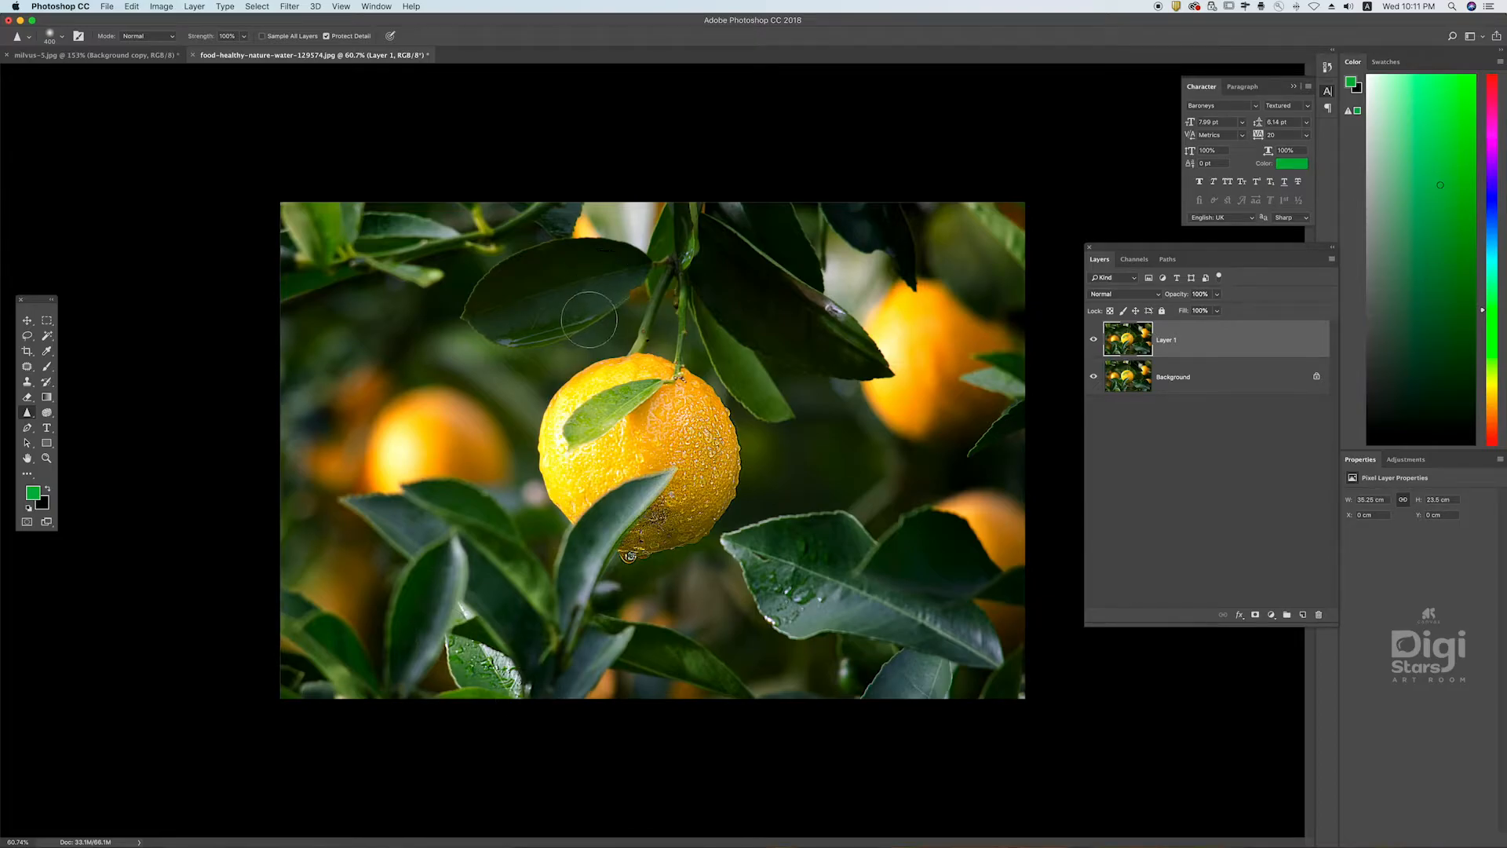
{"action": "mouse_move", "coordinate": [493, 342]}
{"action": "left_mouse_down"}
{"action": "mouse_move", "coordinate": [593, 321]}
{"action": "mouse_move", "coordinate": [483, 325]}
{"action": "left_mouse_up"}
{"action": "left_click", "coordinate": [1093, 340]}
{"action": "left_click", "coordinate": [1093, 343]}
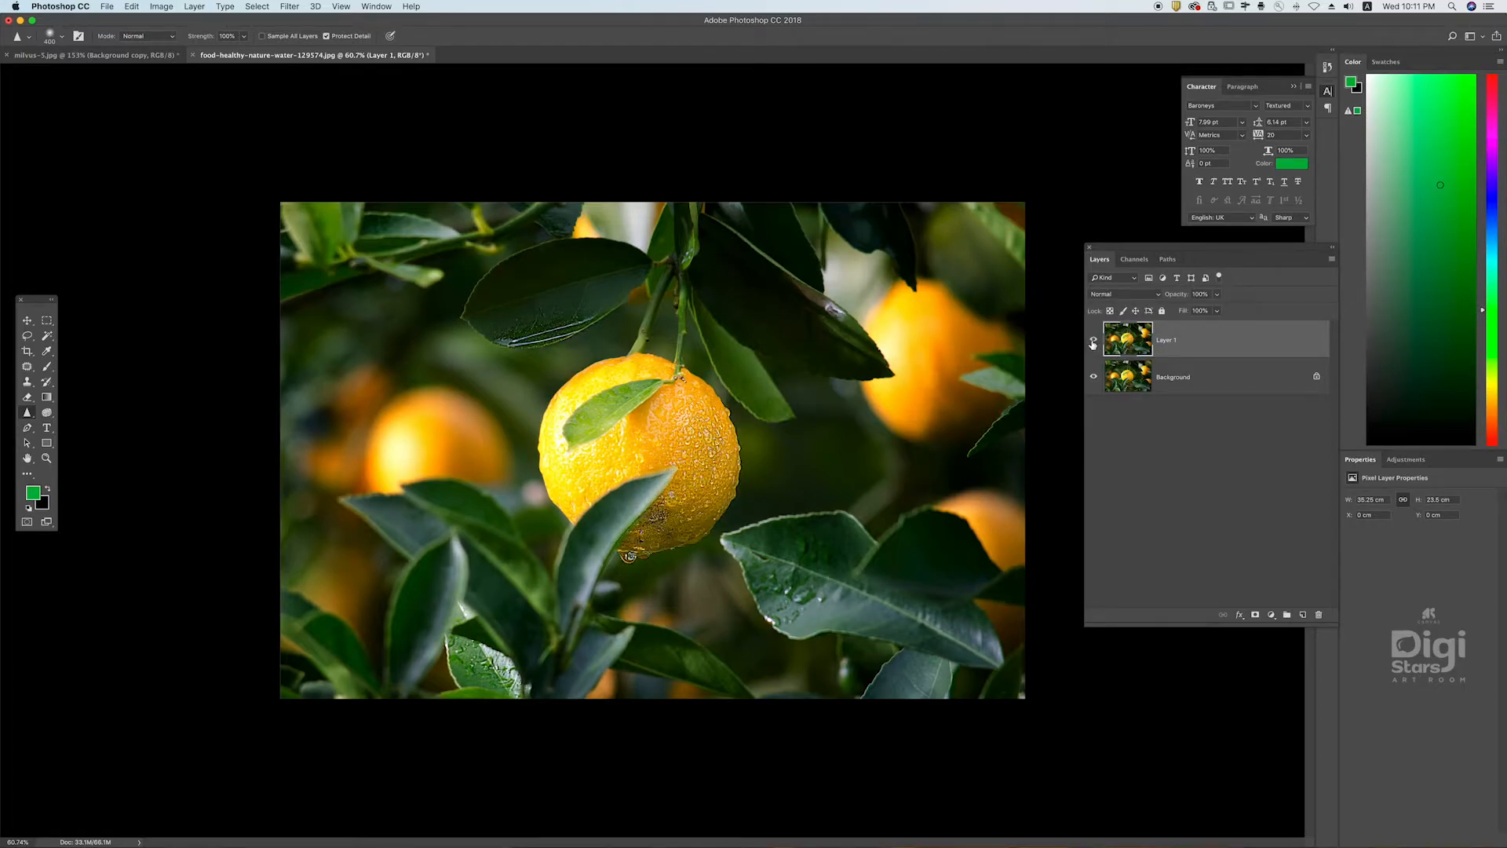
- Close the fruit and rabbit photos without saving their changes
{"action": "left_click", "coordinate": [193, 55]}
{"action": "left_click", "coordinate": [709, 272]}
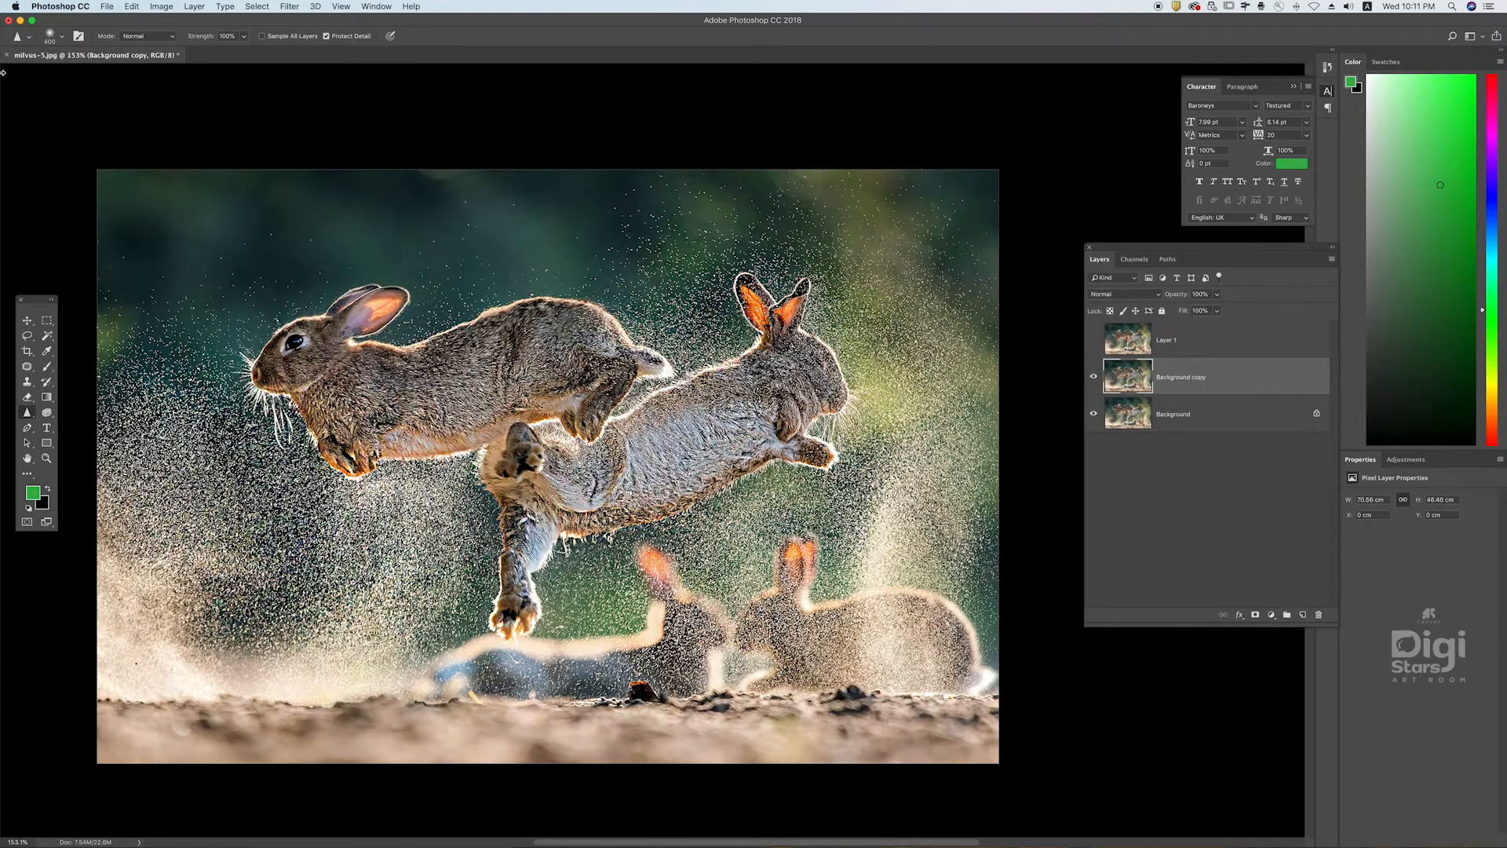
{"action": "left_click", "coordinate": [6, 54]}
{"action": "left_click", "coordinate": [713, 273]}
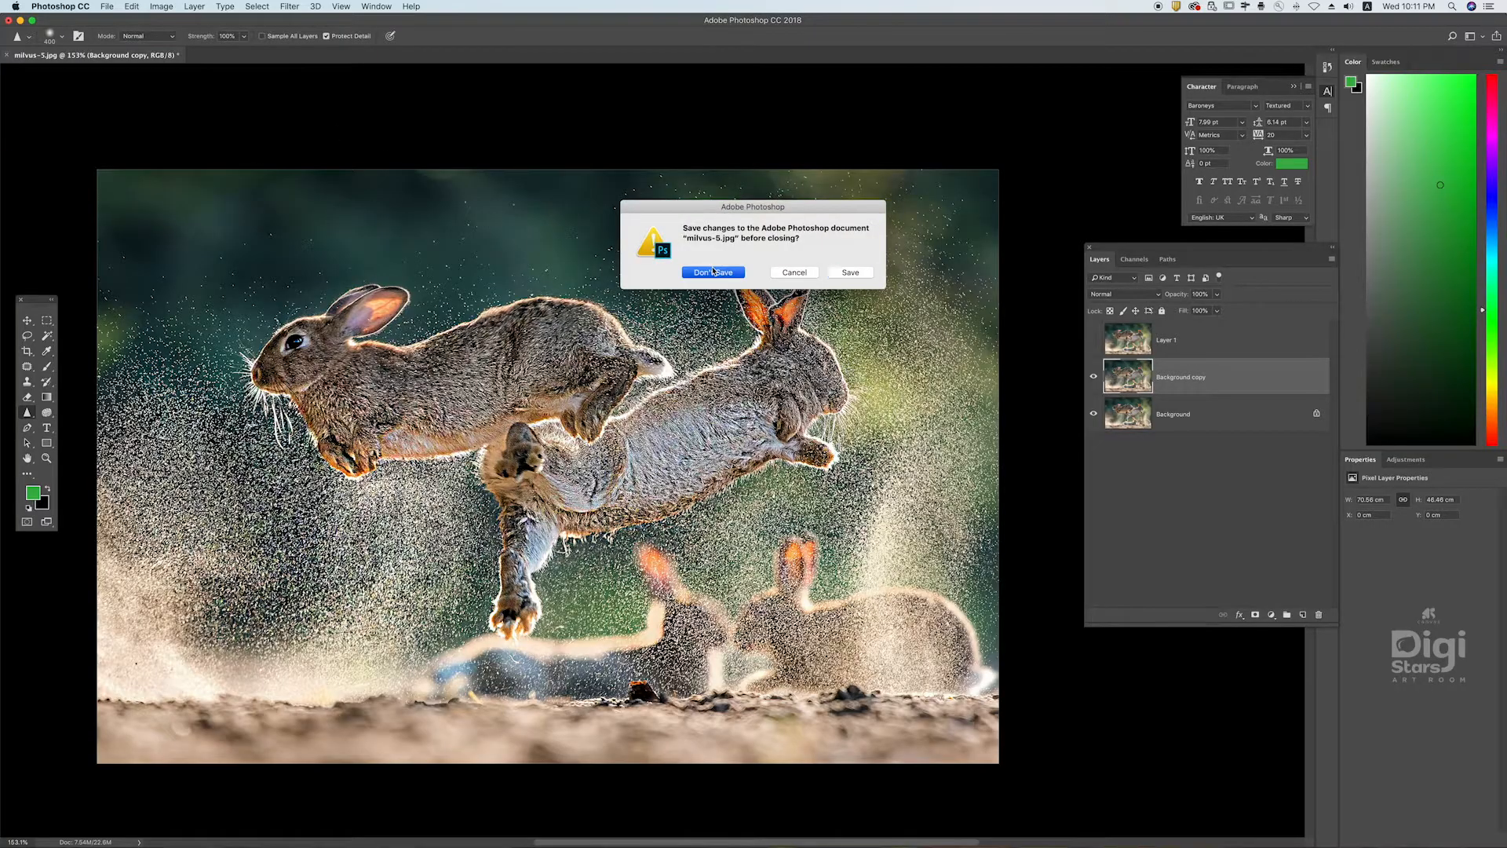
- Open lime-juice-and-fruit-shake-on-glass-452737.jpg and lip.jpg from the Class 10 folder and bring the drinks photo to the front
{"action": "left_click", "coordinate": [52, 233]}
{"action": "left_click", "coordinate": [383, 97]}
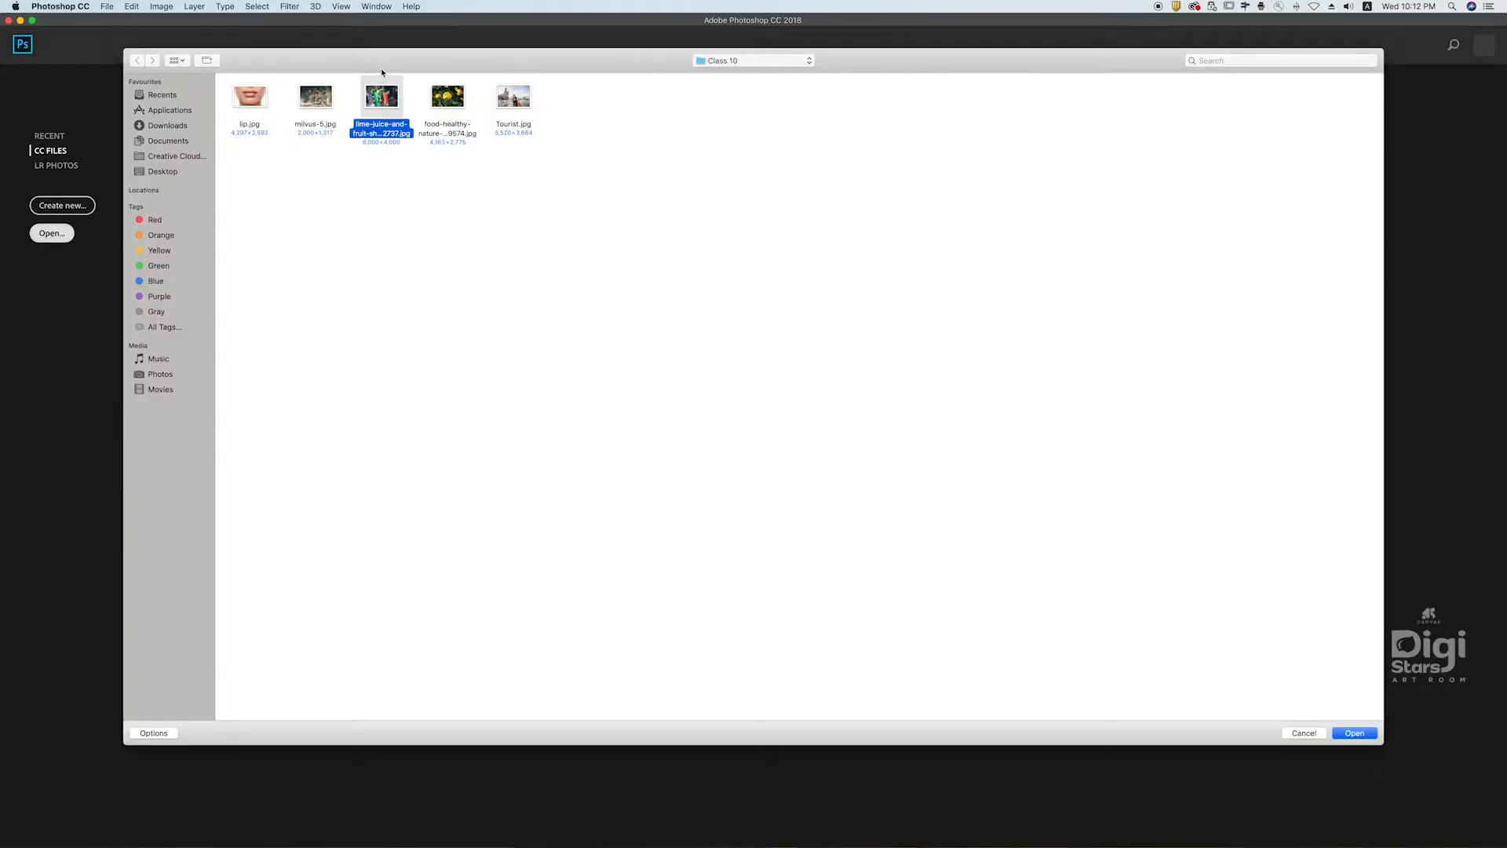
{"action": "left_click", "coordinate": [250, 101], "text": "super"}
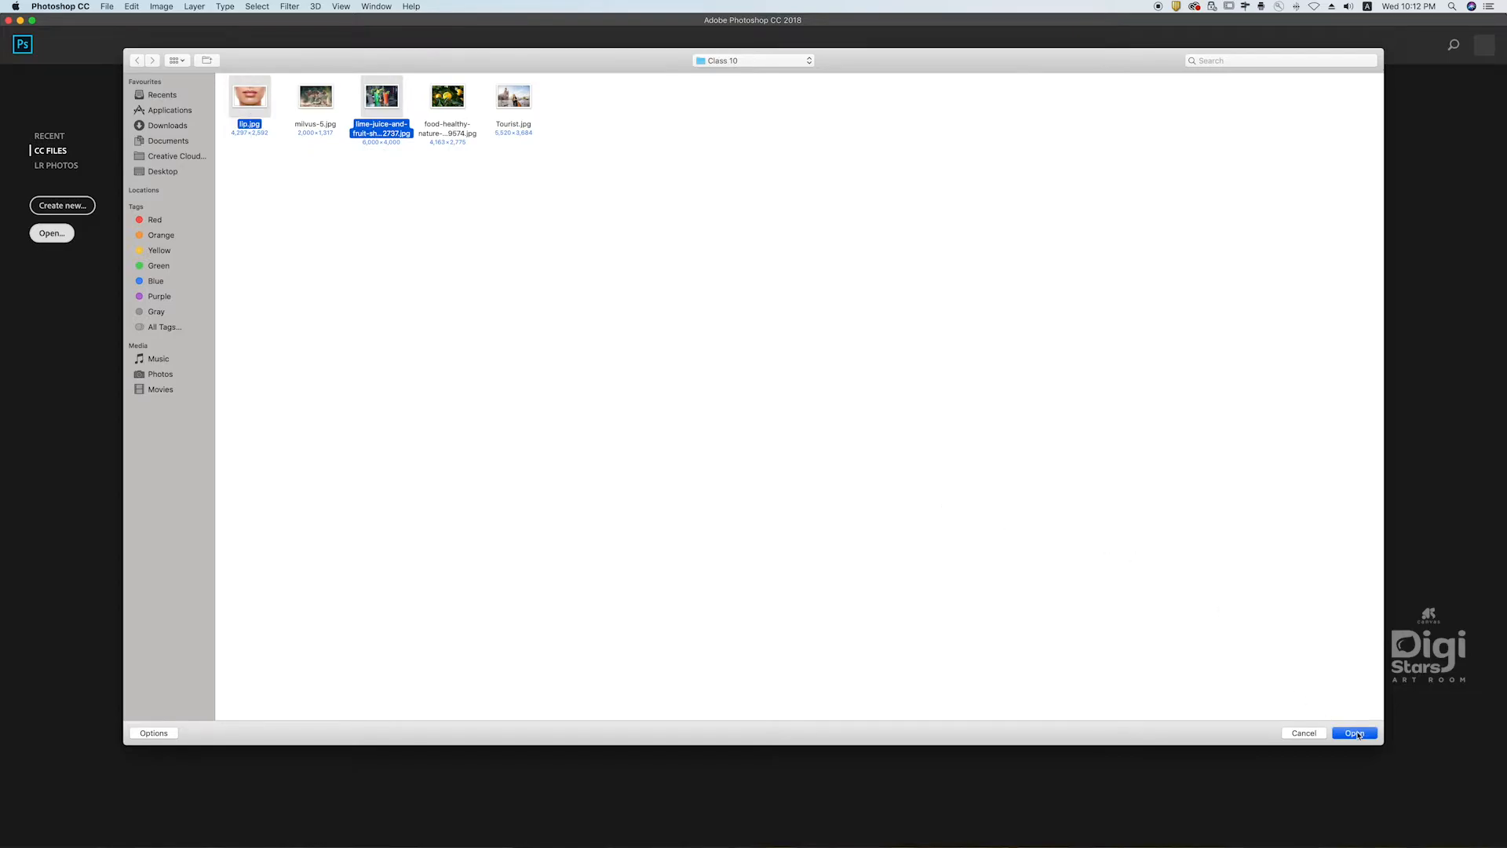
{"action": "key", "text": "Return"}
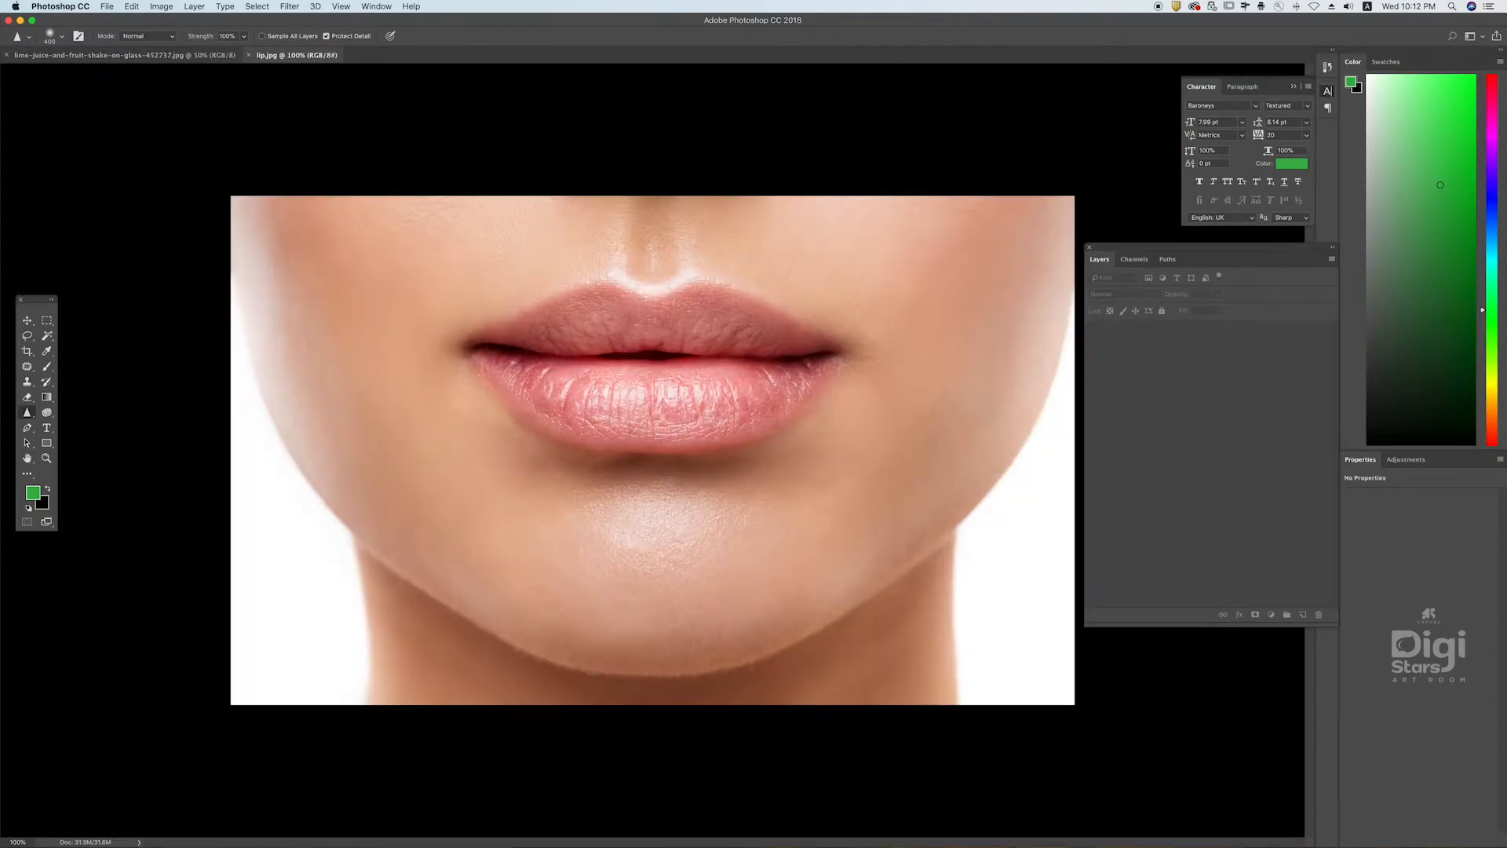
{"action": "left_click", "coordinate": [122, 55]}
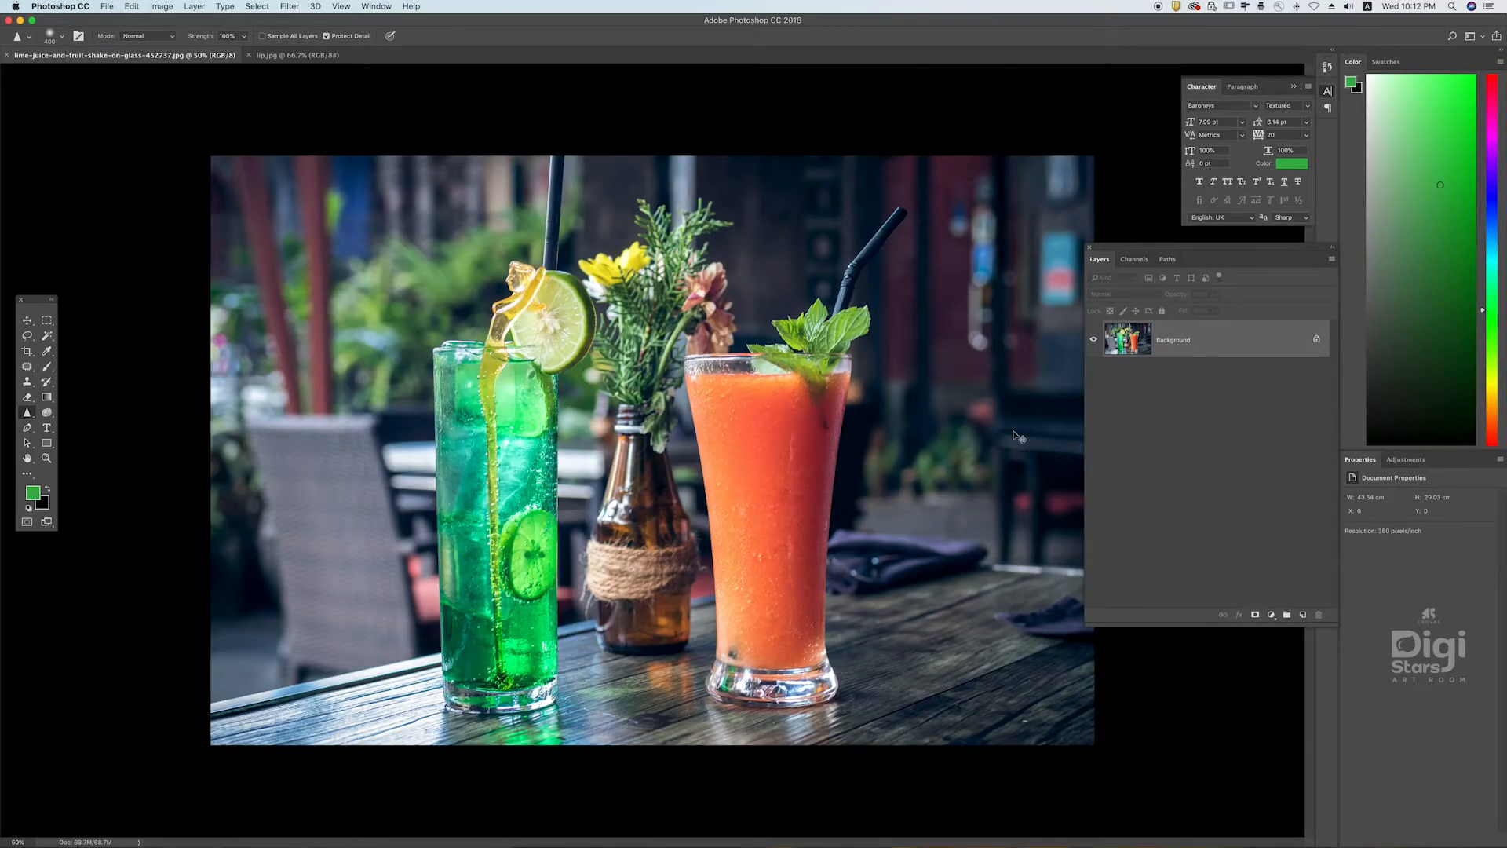
- Duplicate the drinks photo's Background layer and sharpen the glasses, lime slice, flowers and bottle on the copy at 100% strength with varying brush sizes
{"action": "key", "text": "super+j"}
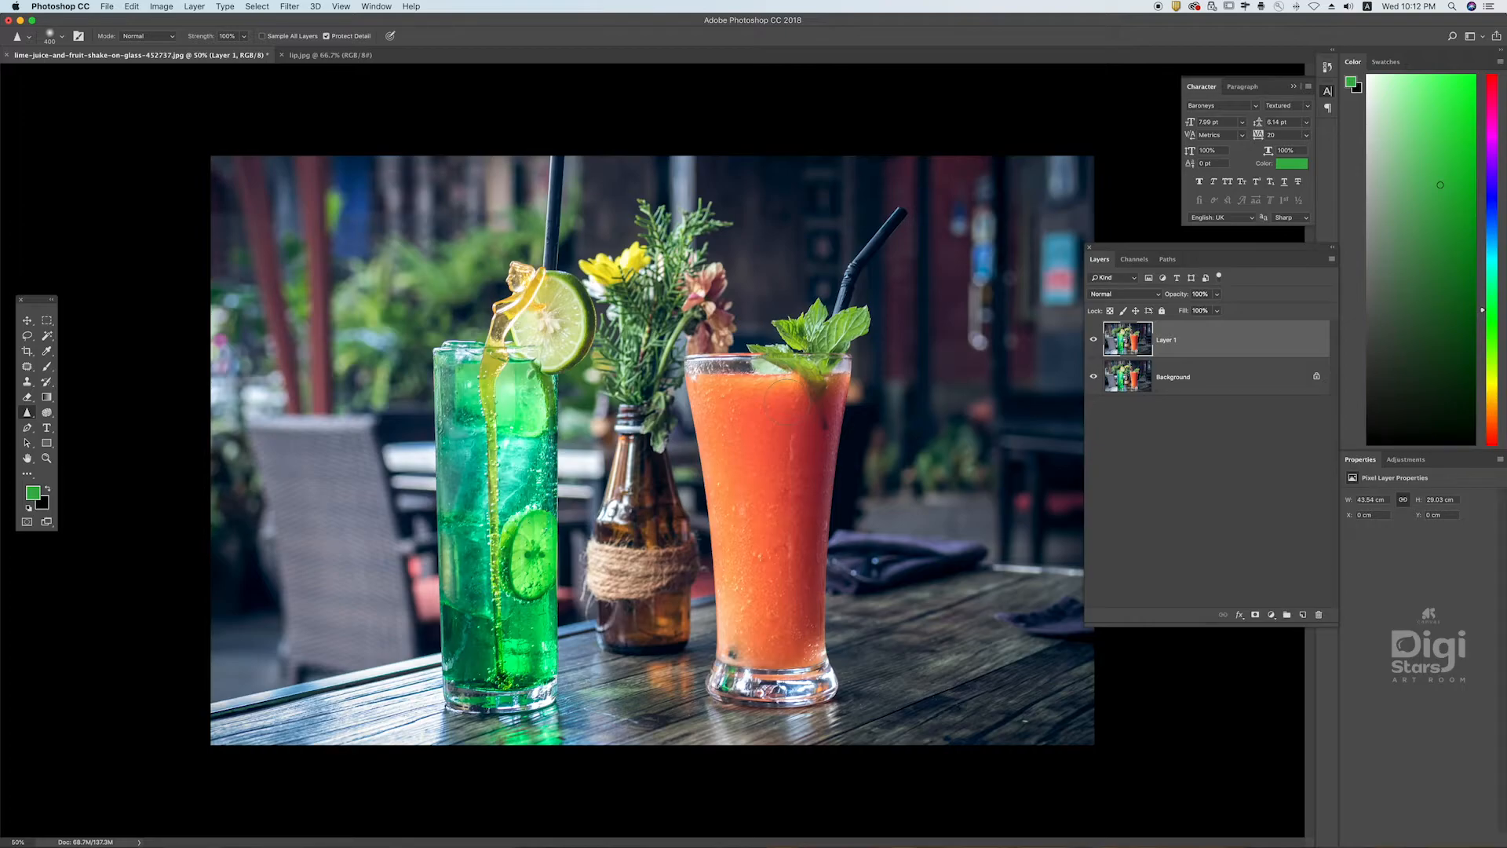
{"action": "key", "text": "bracketright"}
{"action": "key", "text": "bracketright"}
{"action": "left_click_drag", "start_coordinate": [1168, 250], "coordinate": [1194, 248]}
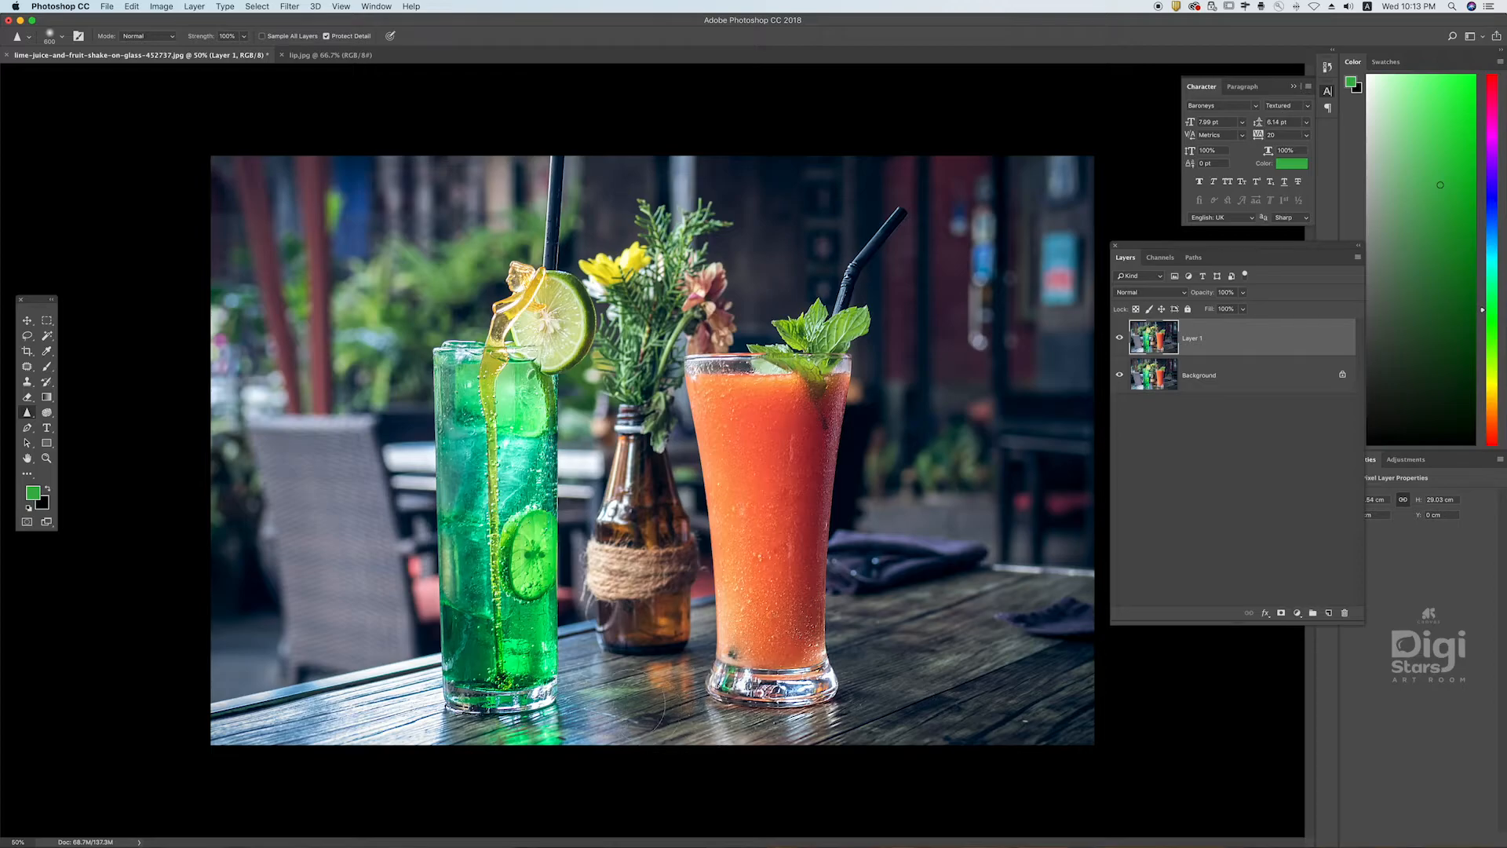
{"action": "key", "text": "bracketleft"}
{"action": "key", "text": "bracketleft"}
{"action": "key", "text": "bracketleft"}
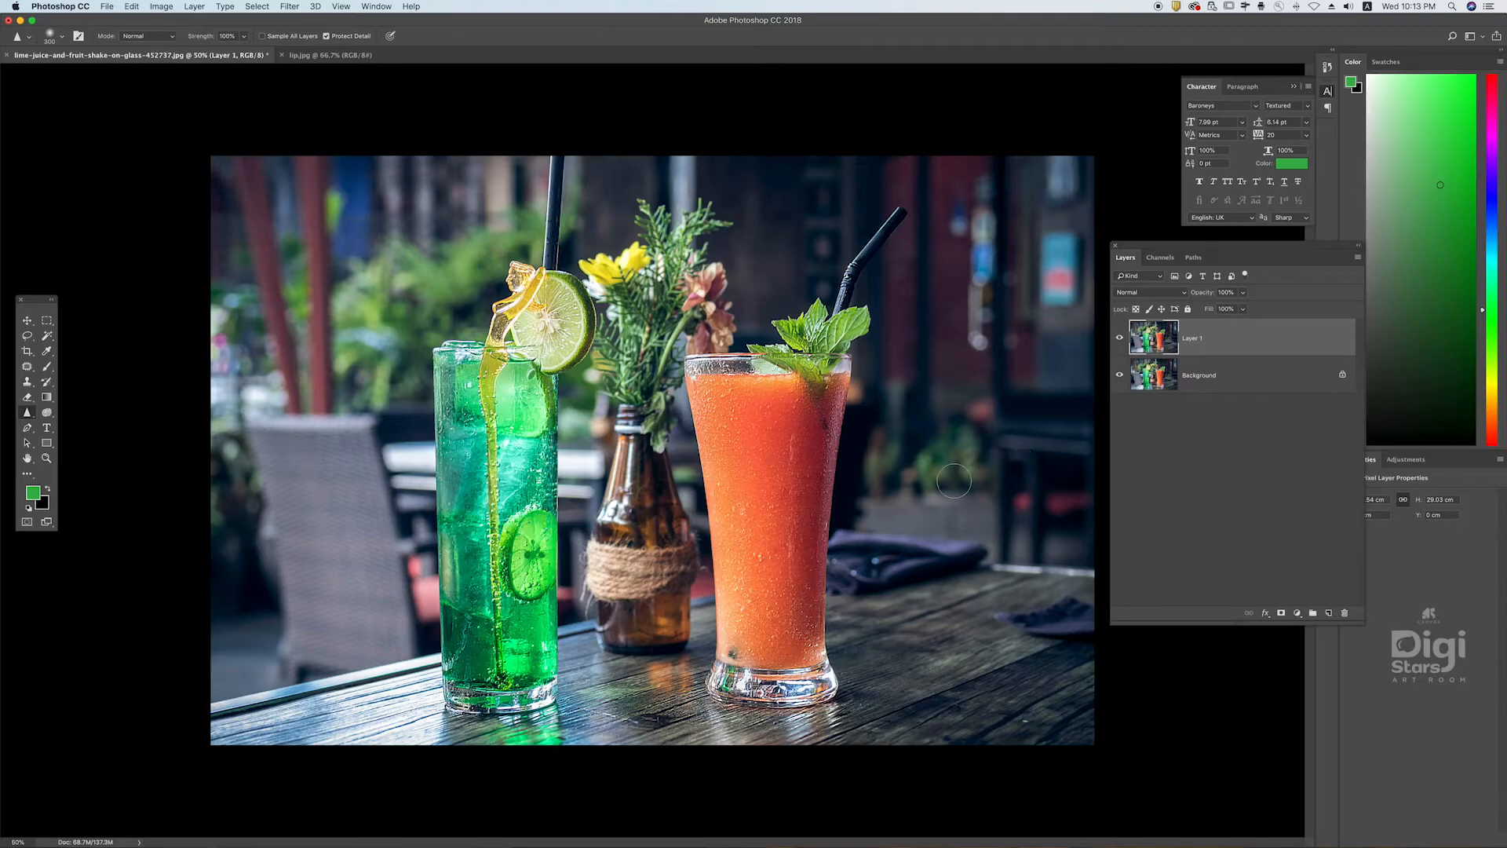
{"action": "key", "text": "bracketleft"}
{"action": "key", "text": "bracketleft"}
{"action": "key", "text": "bracketleft"}
- Compare the full drinks photo with the sharpened Layer 1 shown and hidden
{"action": "left_click", "coordinate": [1121, 338]}
{"action": "left_click", "coordinate": [1120, 339]}
{"action": "left_click", "coordinate": [1121, 338]}
{"action": "left_click", "coordinate": [1121, 338]}
- Compare the two glasses and the bottle with and without the sharpened Layer 1 at 66.7% magnification
{"action": "key", "text": "z"}
{"action": "left_click", "coordinate": [751, 425]}
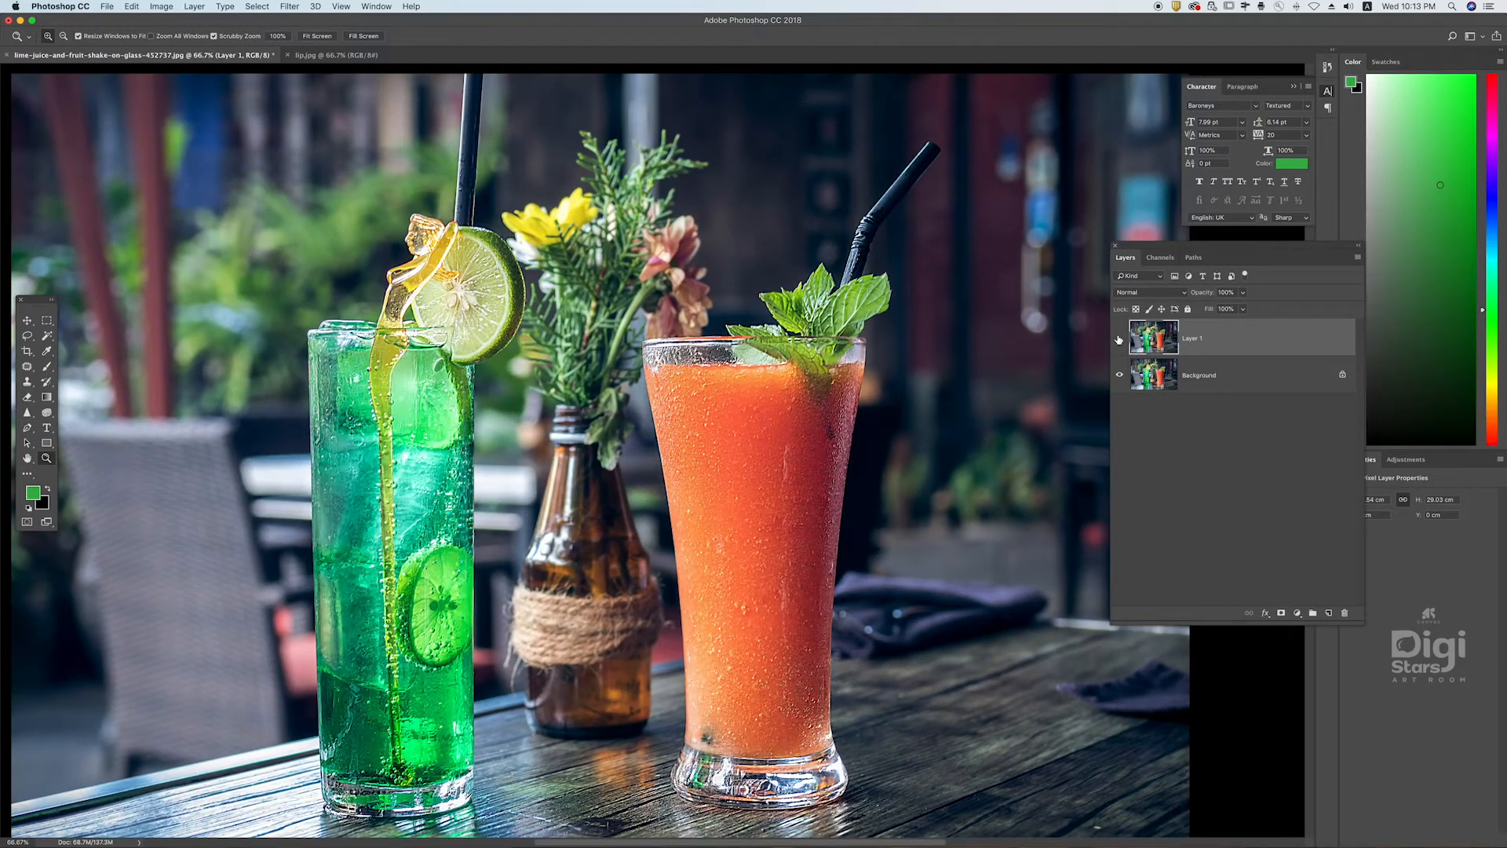
{"action": "left_click", "coordinate": [1120, 339]}
{"action": "left_click", "coordinate": [1119, 338]}
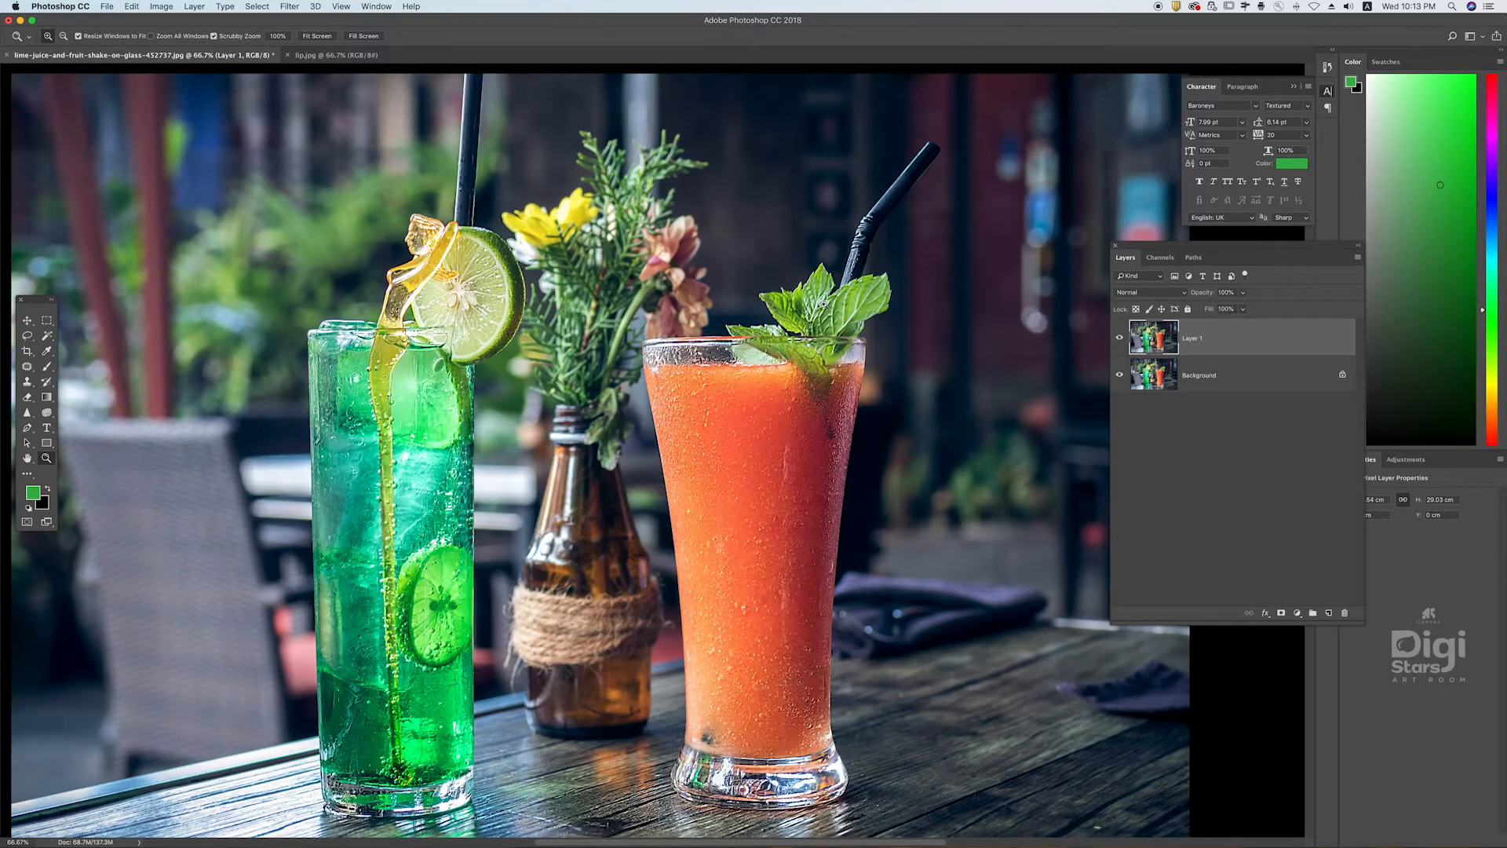
{"action": "left_click", "coordinate": [1120, 339]}
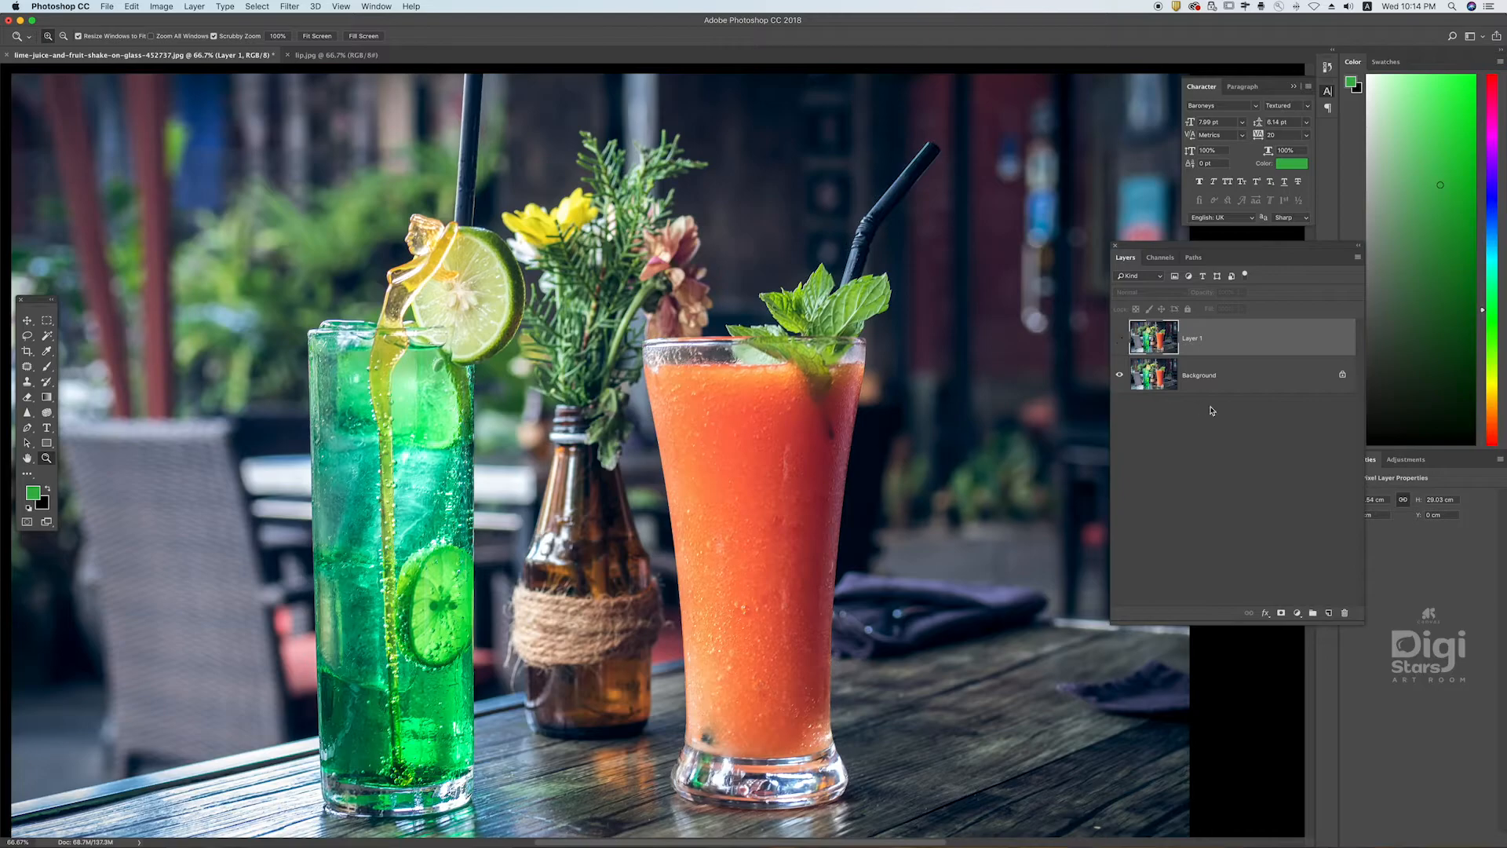
{"action": "left_click", "coordinate": [1122, 340]}
{"action": "left_click", "coordinate": [1122, 339]}
{"action": "left_click", "coordinate": [1120, 339]}
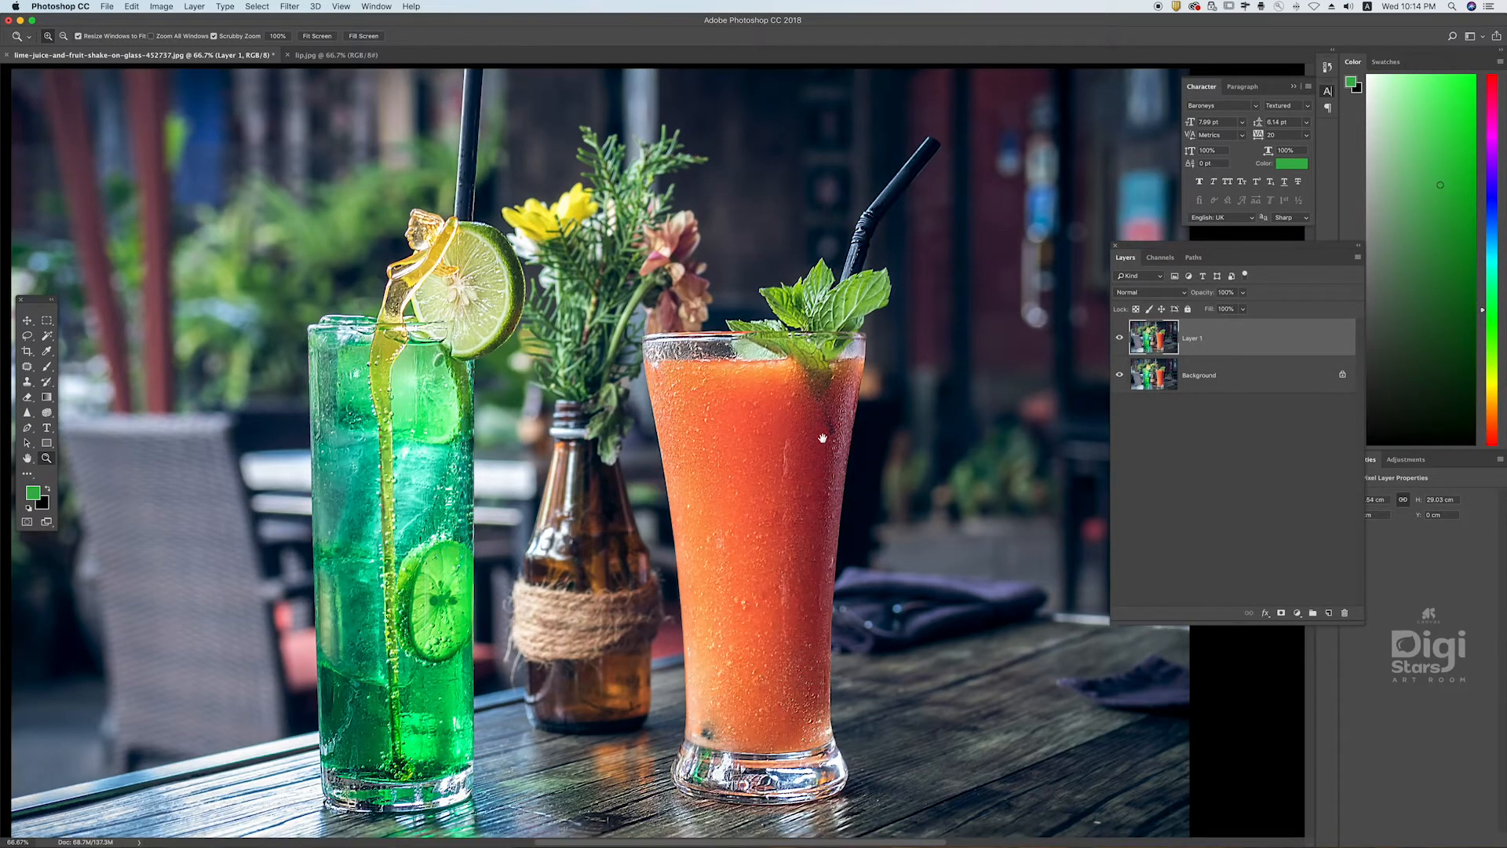
- Examine the glass bases, tabletop, lime slice and mint leaves with the sharpened Layer 1 repeatedly shown and hidden
{"action": "scroll", "coordinate": [802, 512], "scroll_direction": "down", "scroll_amount": 3}
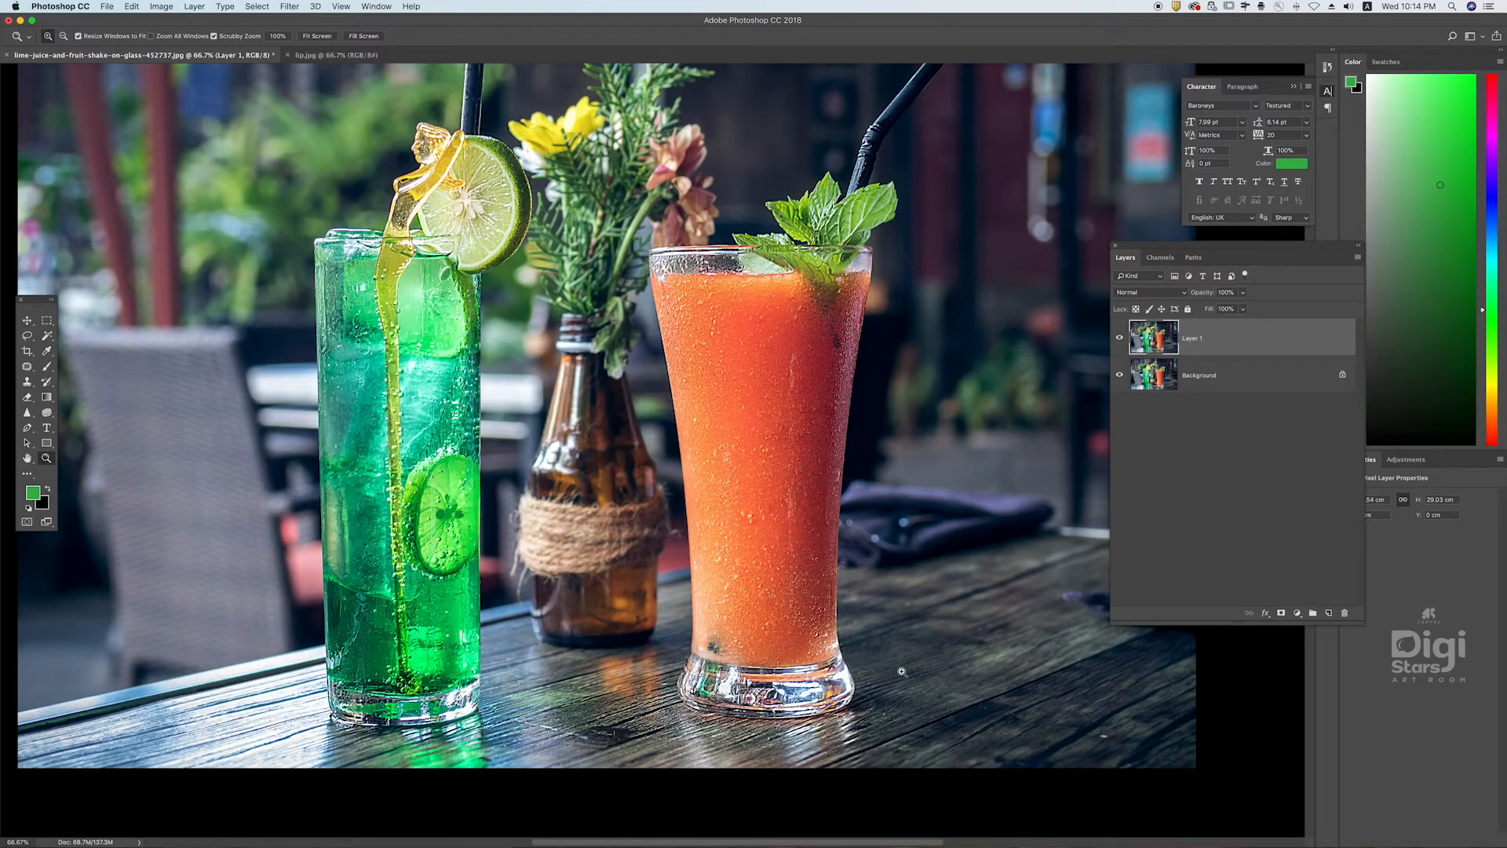
{"action": "left_click", "coordinate": [1120, 339]}
{"action": "left_click", "coordinate": [1120, 339]}
{"action": "left_click", "coordinate": [1120, 339]}
{"action": "left_click", "coordinate": [1120, 338]}
{"action": "left_click_drag", "start_coordinate": [805, 338], "coordinate": [786, 429]}
{"action": "left_click", "coordinate": [1121, 339]}
{"action": "left_click", "coordinate": [1120, 338]}
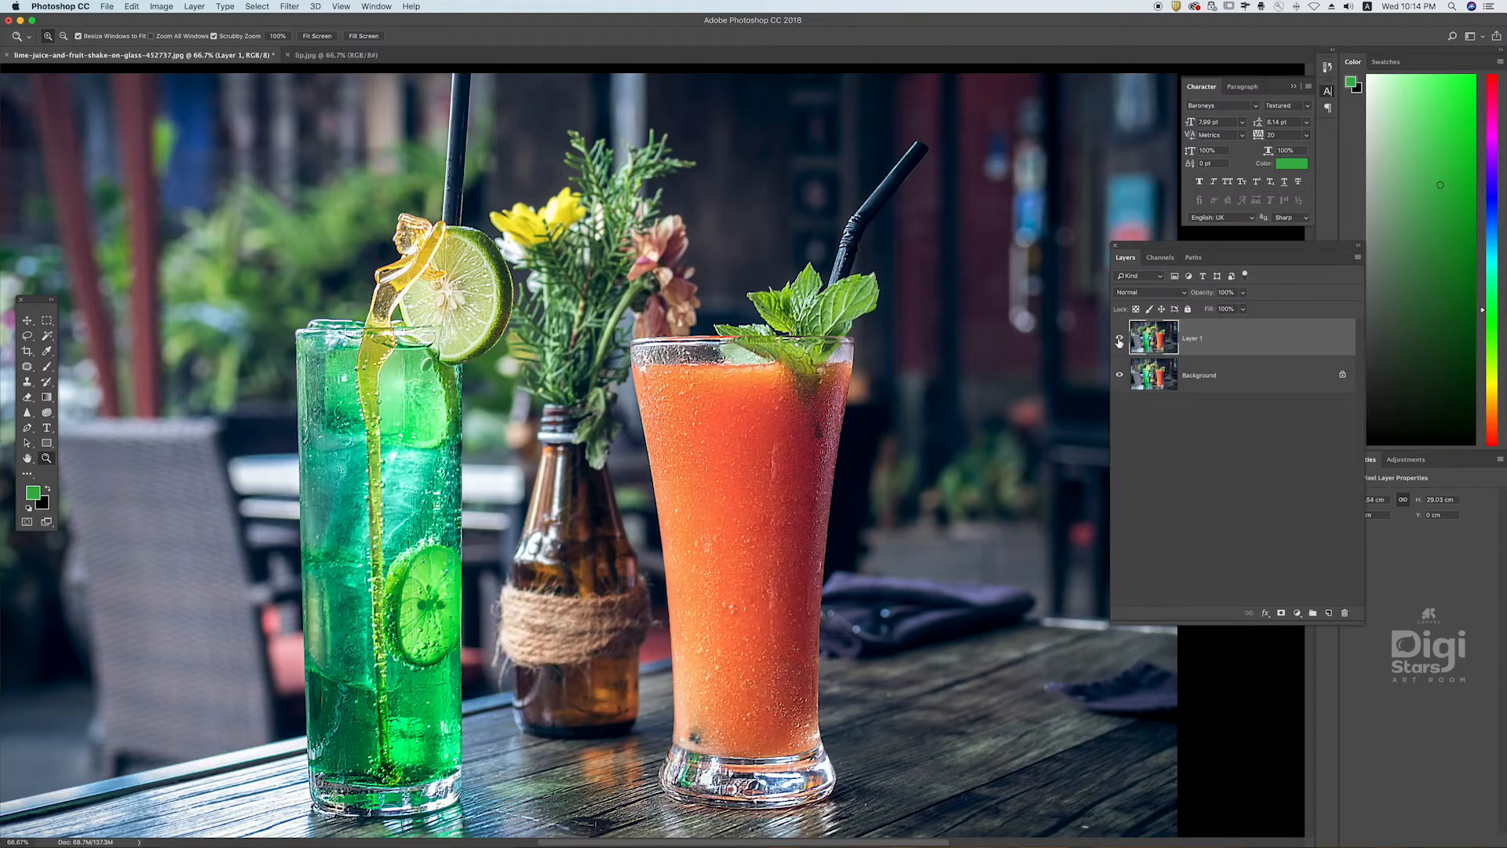
{"action": "left_click", "coordinate": [1120, 339]}
{"action": "left_click", "coordinate": [1120, 338]}
{"action": "left_click", "coordinate": [1120, 338]}
{"action": "left_click", "coordinate": [1120, 338]}
{"action": "left_click", "coordinate": [1119, 339]}
{"action": "left_click", "coordinate": [1120, 339]}
{"action": "left_click", "coordinate": [1120, 340]}
{"action": "left_click", "coordinate": [1120, 339]}
- Switch to the lip.jpg document and resample its image size to a resolution of 100 pixels/inch
{"action": "left_click", "coordinate": [314, 55]}
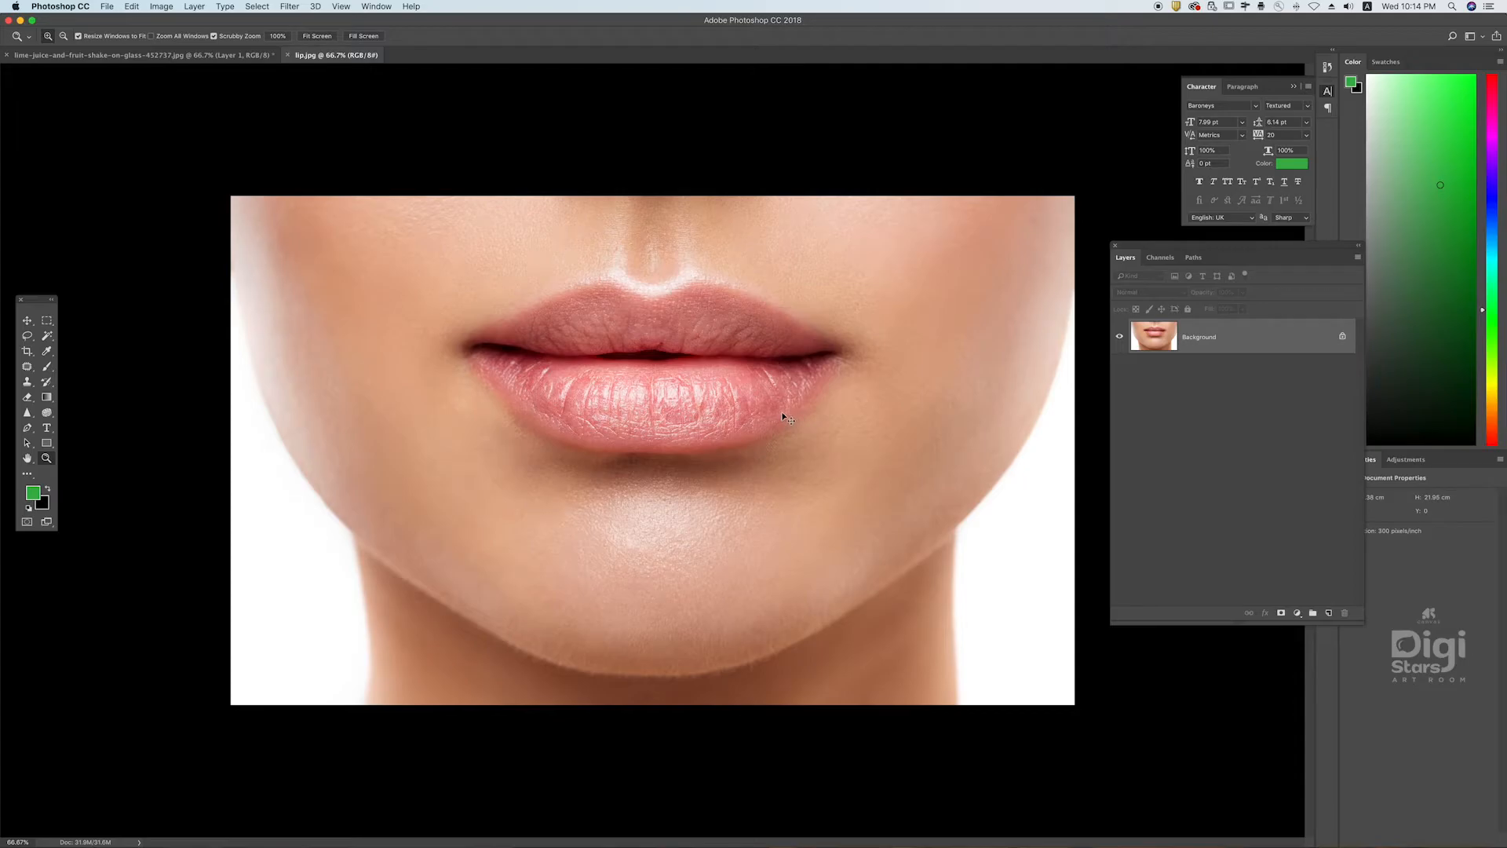
{"action": "key", "text": "super+j"}
{"action": "key", "text": "super+z"}
{"action": "left_click", "coordinate": [160, 7]}
{"action": "left_click", "coordinate": [187, 98]}
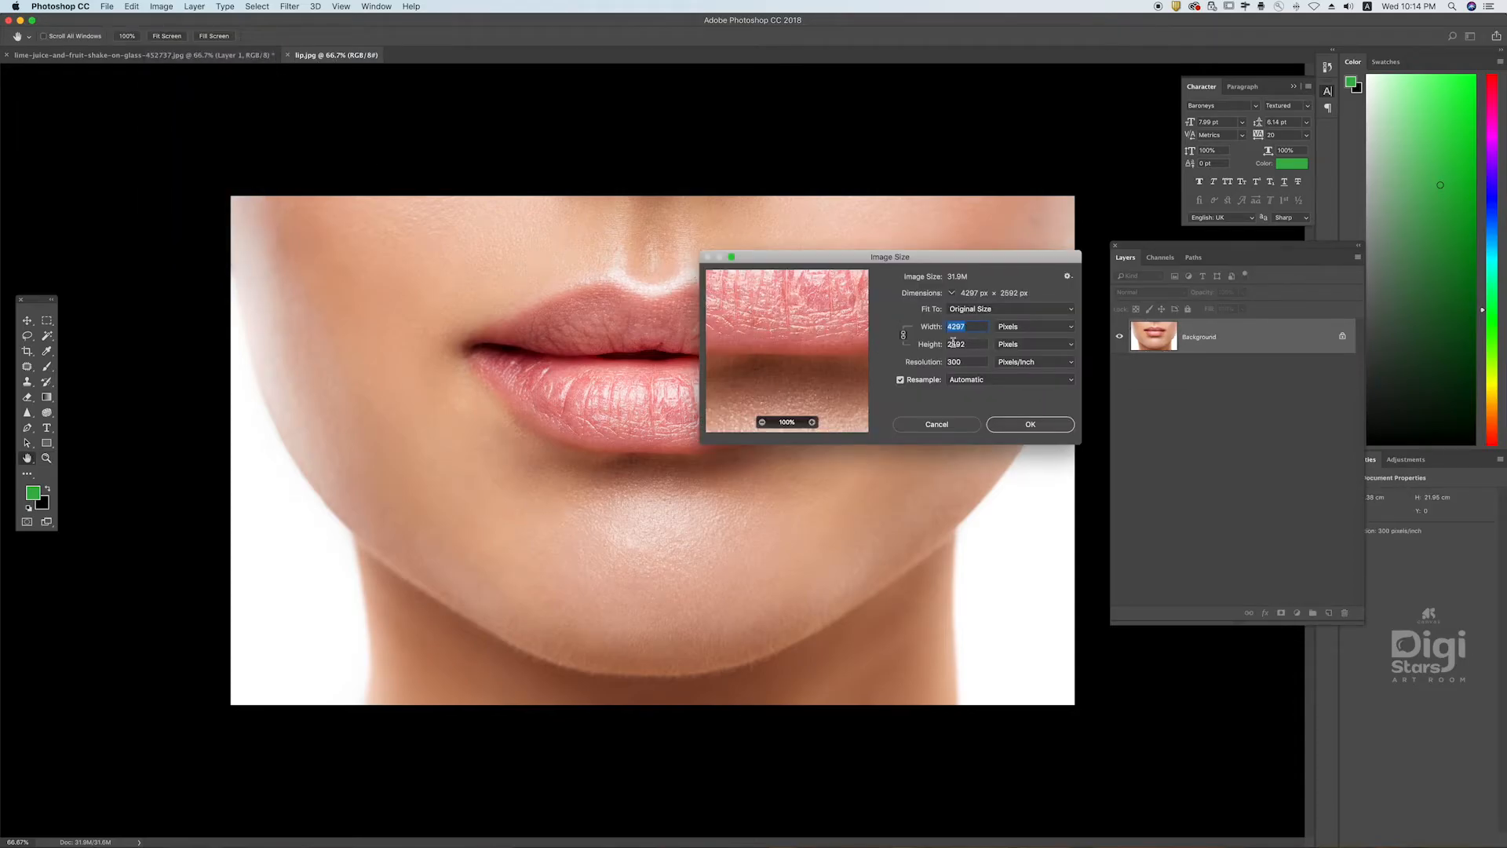
{"action": "double_click", "coordinate": [966, 361]}
{"action": "type", "text": "100"}
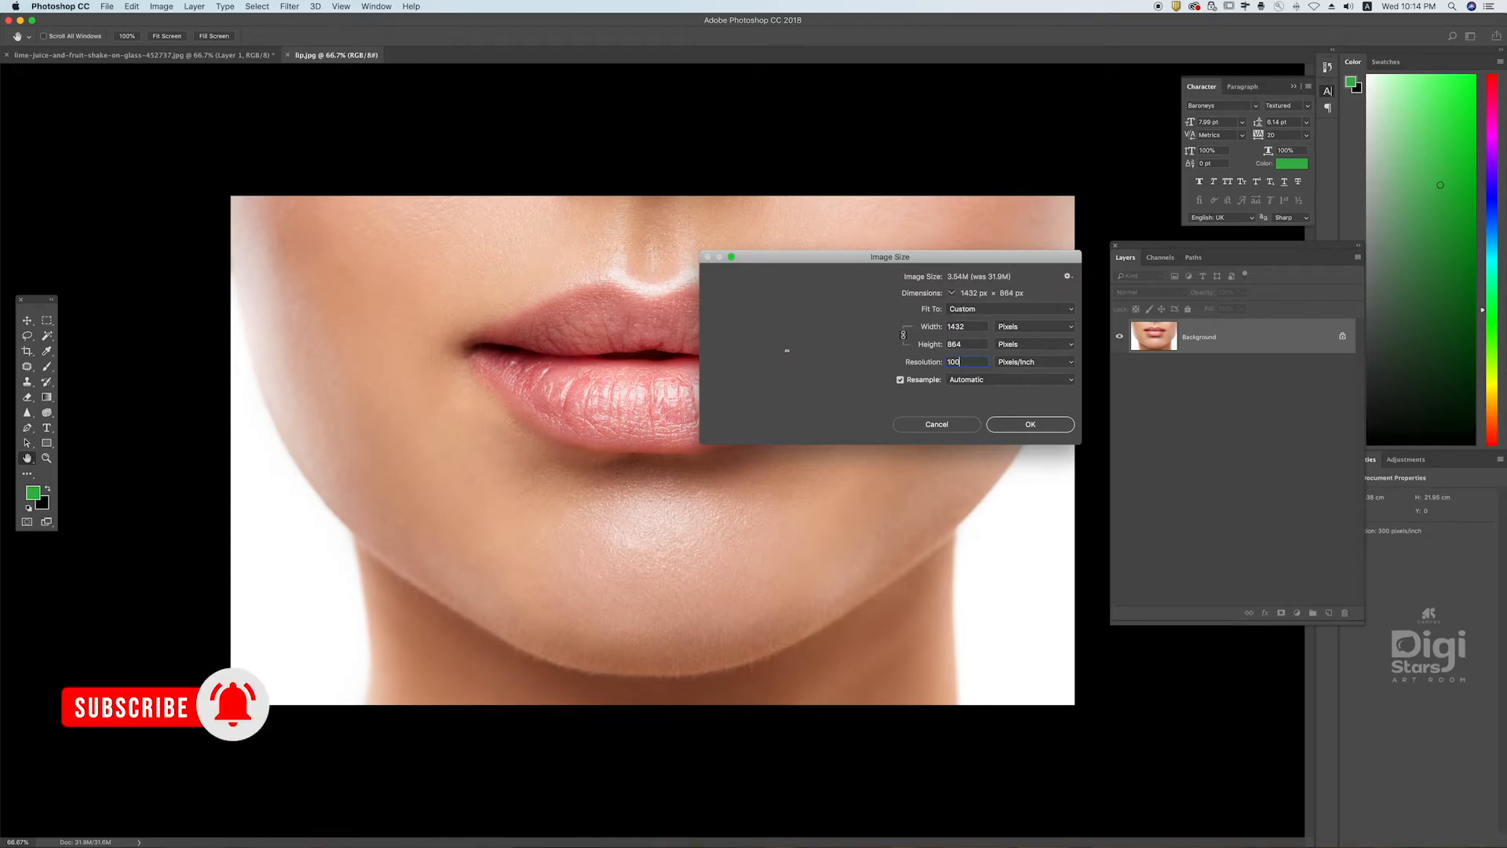
{"action": "left_click", "coordinate": [1043, 431]}
- Duplicate the lip photo's Background layer and sharpen the lips and the surrounding chin skin on the copy at 100% strength
{"action": "left_click", "coordinate": [691, 409]}
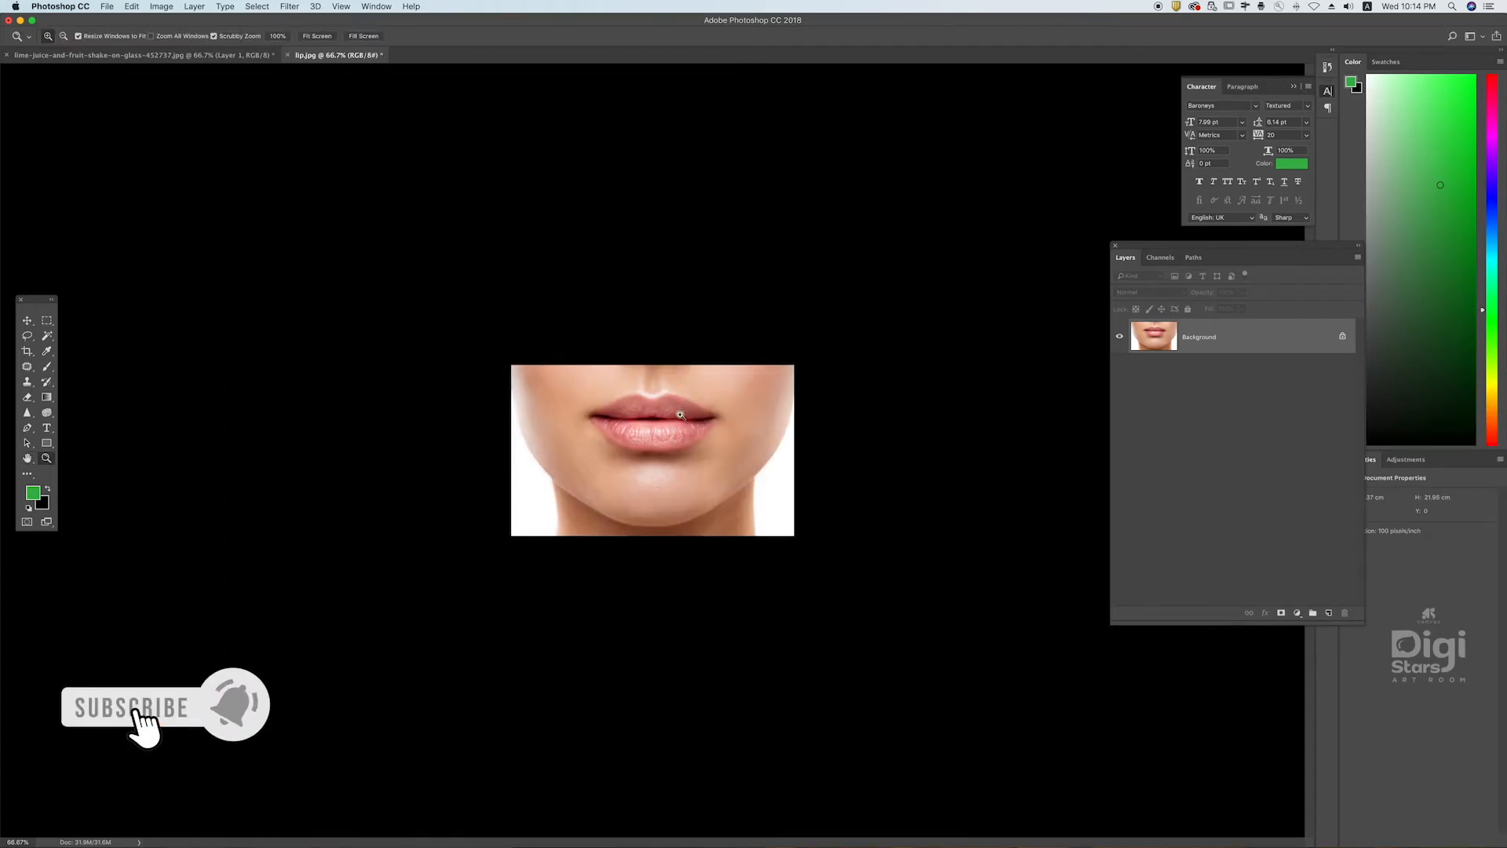
{"action": "left_click", "coordinate": [690, 409]}
{"action": "left_click", "coordinate": [690, 409]}
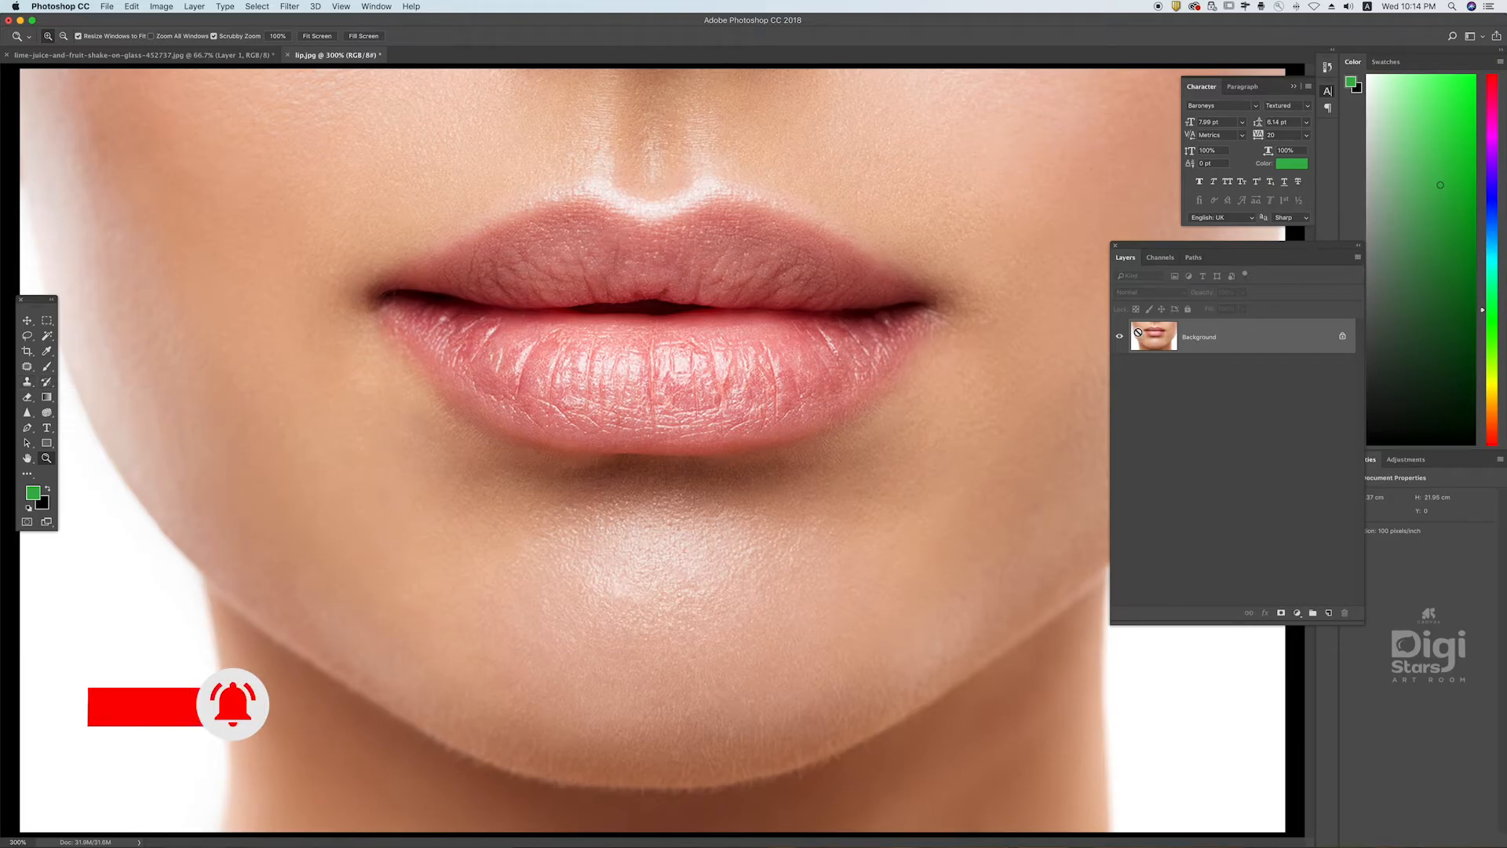
{"action": "key", "text": "super+j"}
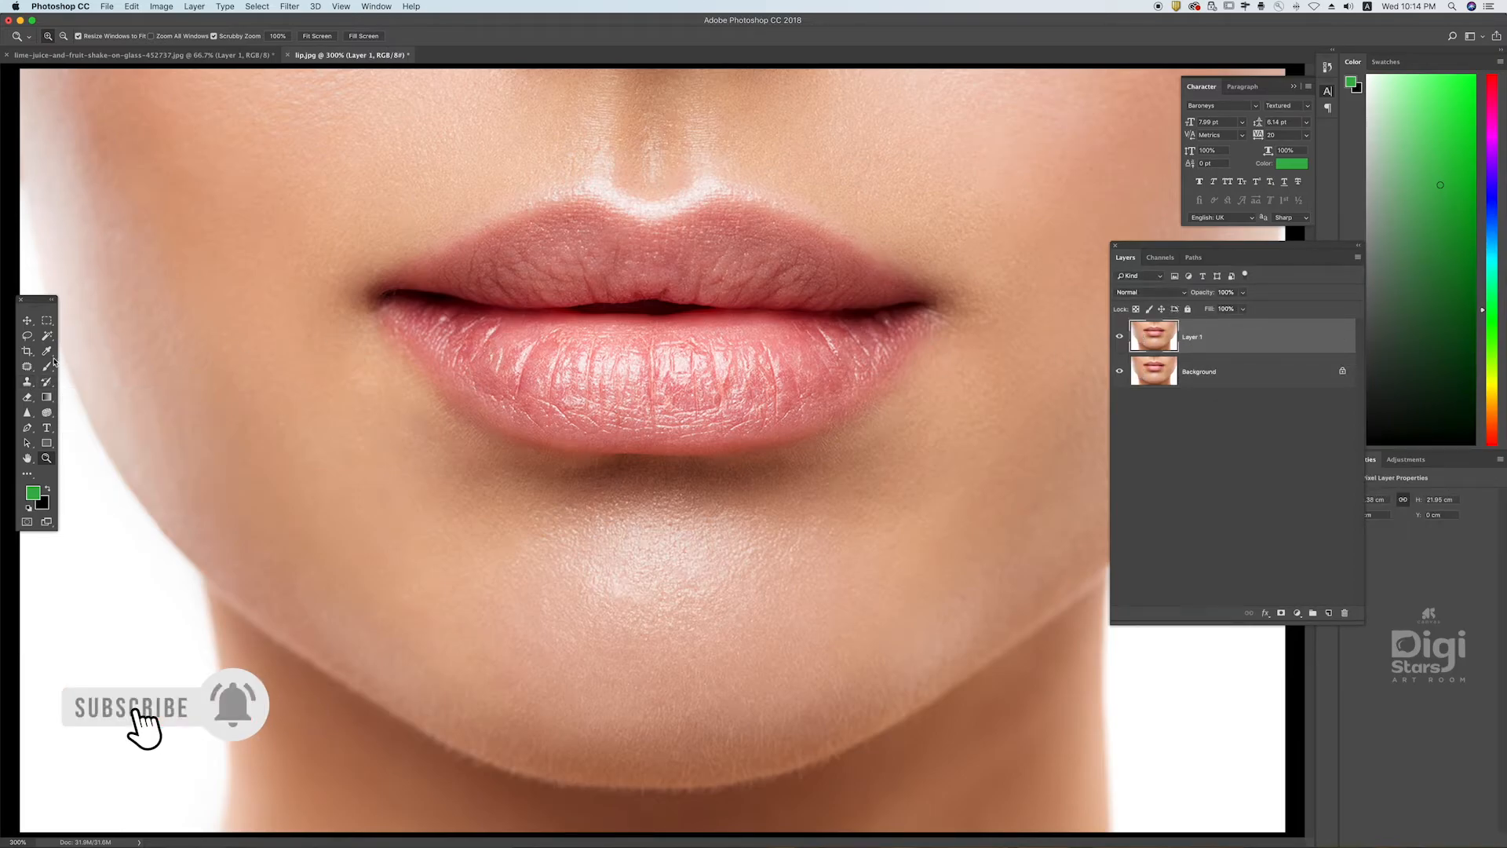
{"action": "left_click_drag", "start_coordinate": [29, 408], "coordinate": [66, 424]}
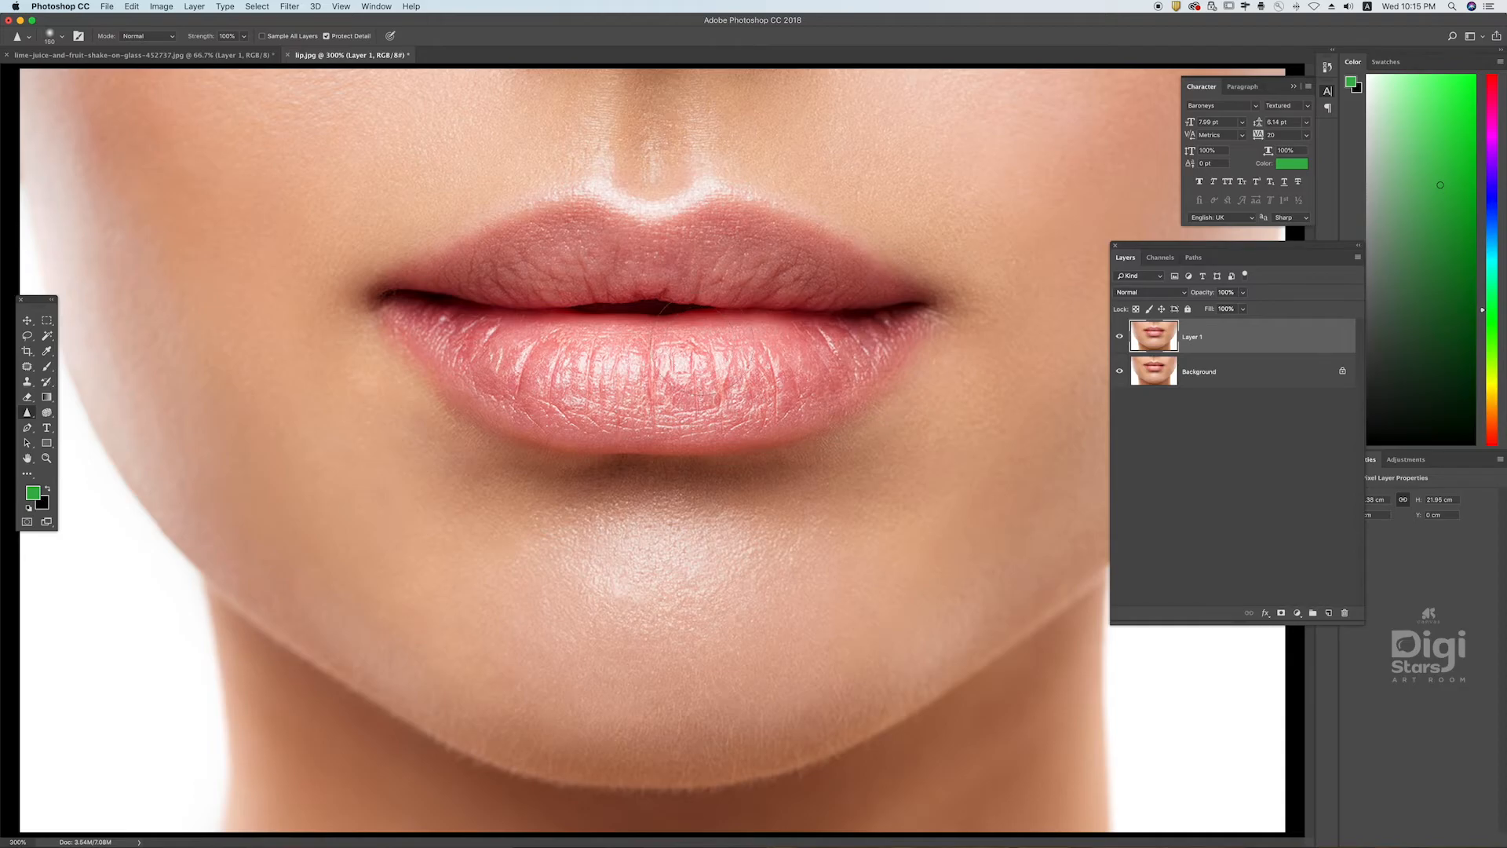
{"action": "mouse_move", "coordinate": [709, 358]}
{"action": "left_mouse_down"}
{"action": "mouse_move", "coordinate": [512, 273]}
{"action": "mouse_move", "coordinate": [534, 296]}
{"action": "left_mouse_up"}
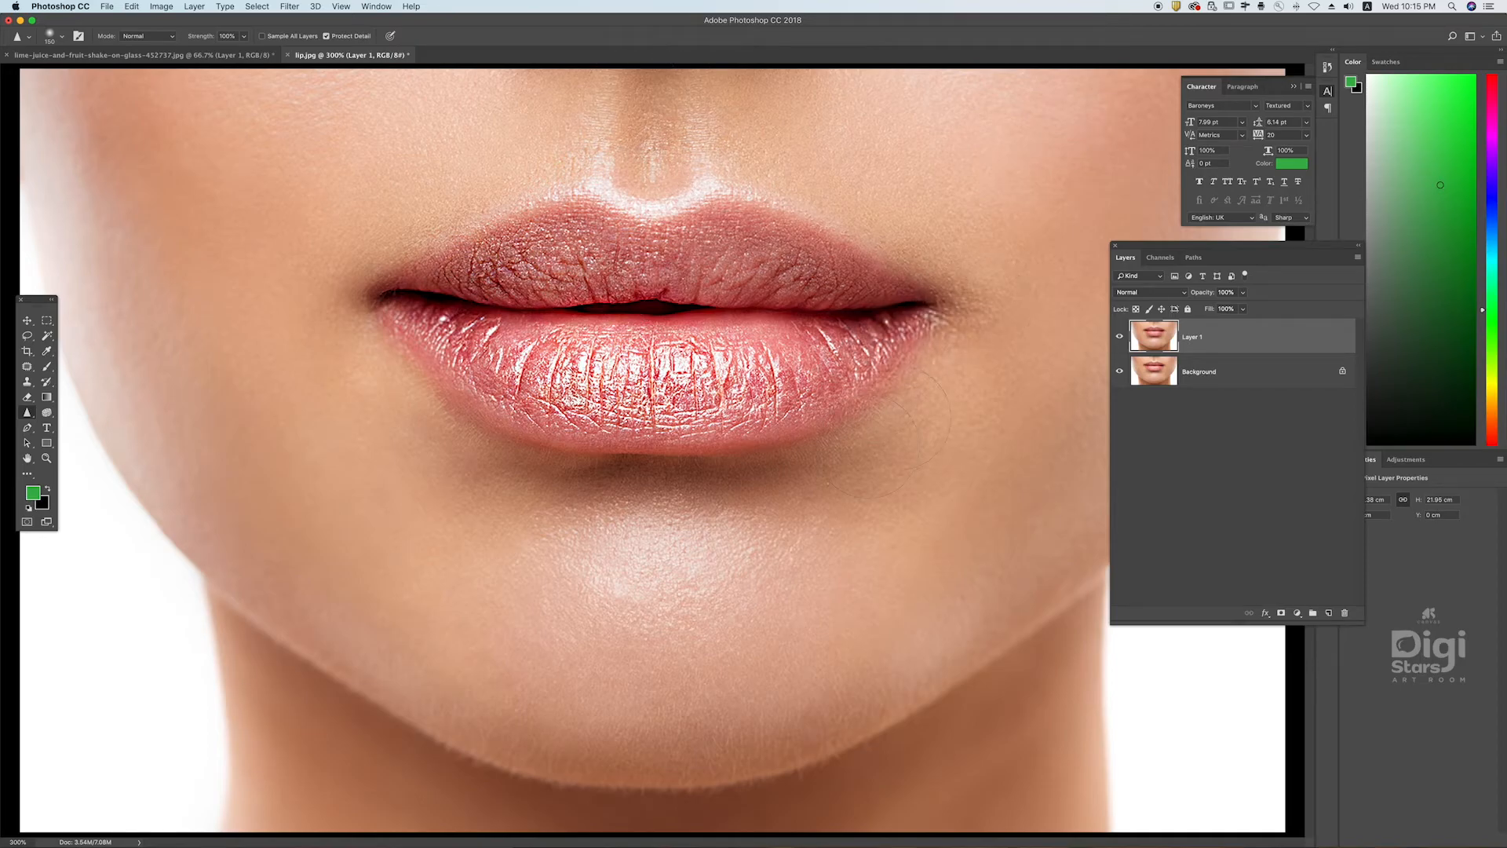
{"action": "mouse_move", "coordinate": [454, 736]}
{"action": "left_mouse_down"}
{"action": "mouse_move", "coordinate": [682, 793]}
{"action": "mouse_move", "coordinate": [587, 747]}
{"action": "left_mouse_up"}
{"action": "key", "text": "z"}
{"action": "left_click", "coordinate": [656, 449], "text": "alt"}
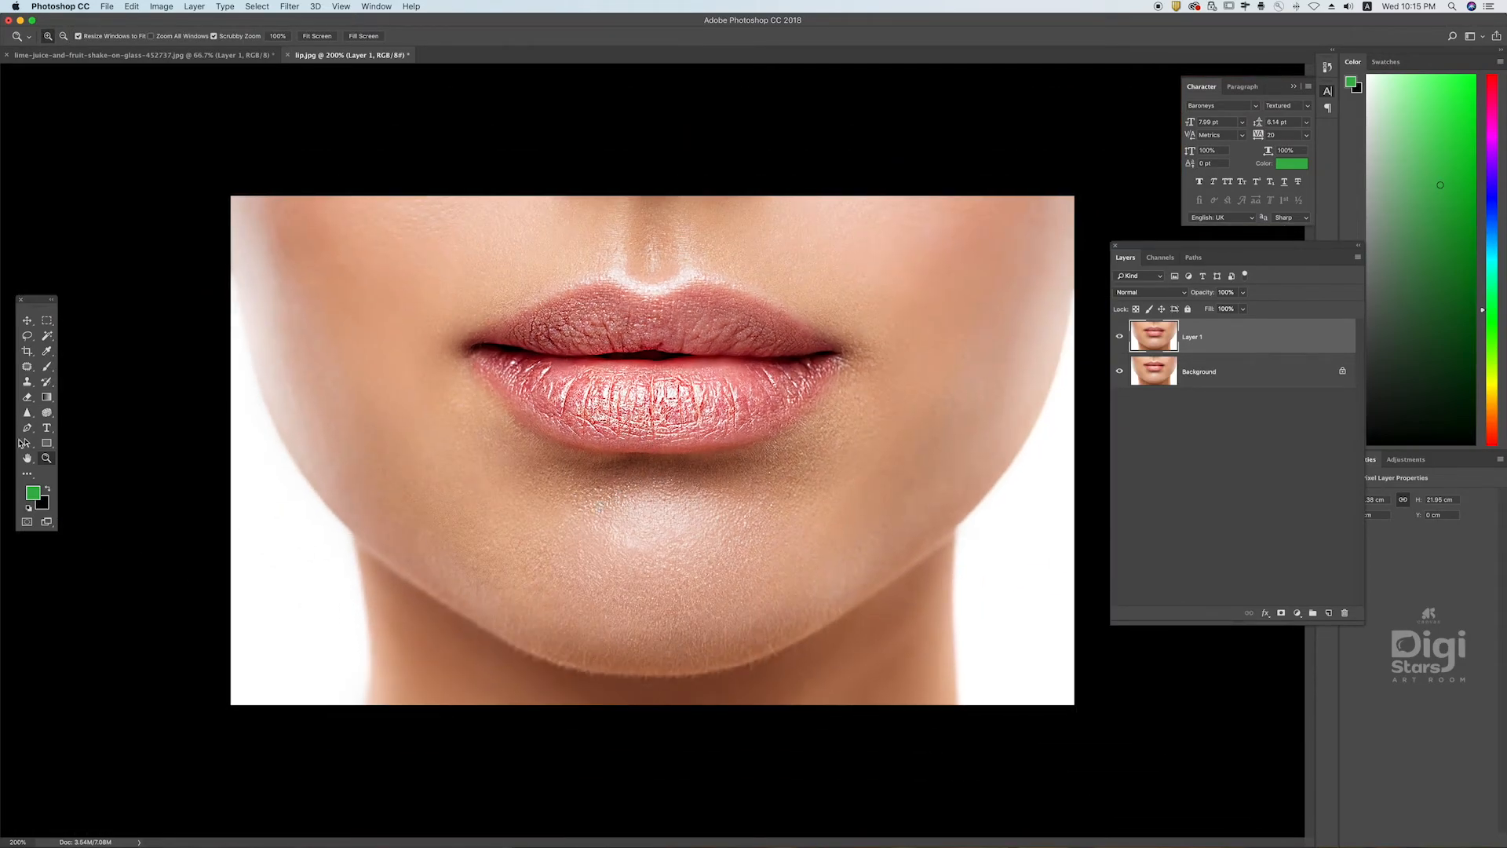
{"action": "left_click", "coordinate": [47, 366]}
{"action": "left_click", "coordinate": [27, 412]}
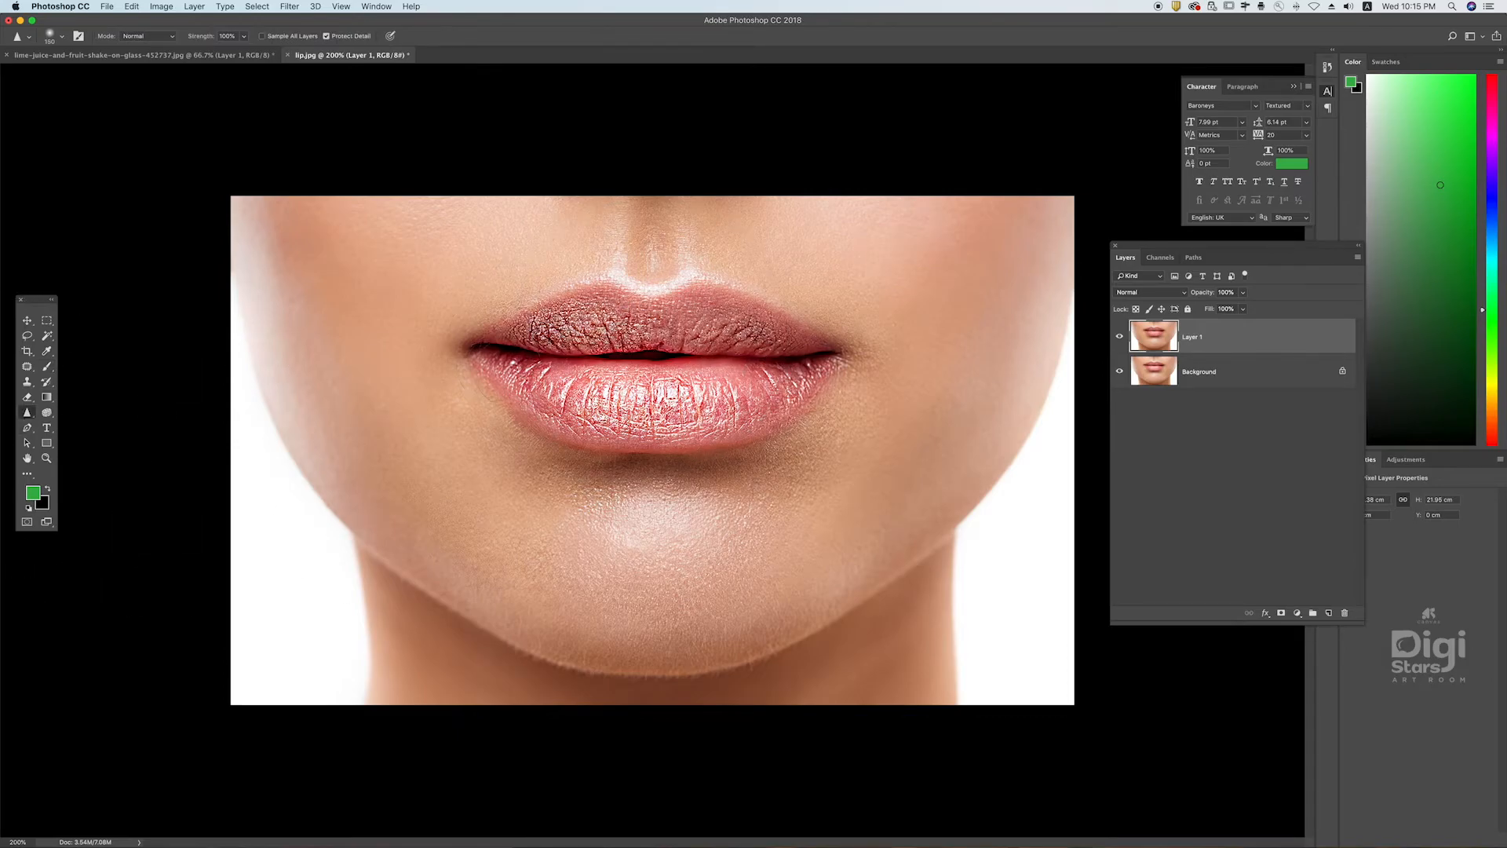
- Add a layer mask to Layer 1 and fill a rectangular area over the left half of the lips with black on it
{"action": "key", "text": "z"}
{"action": "left_click", "coordinate": [653, 450], "text": "alt"}
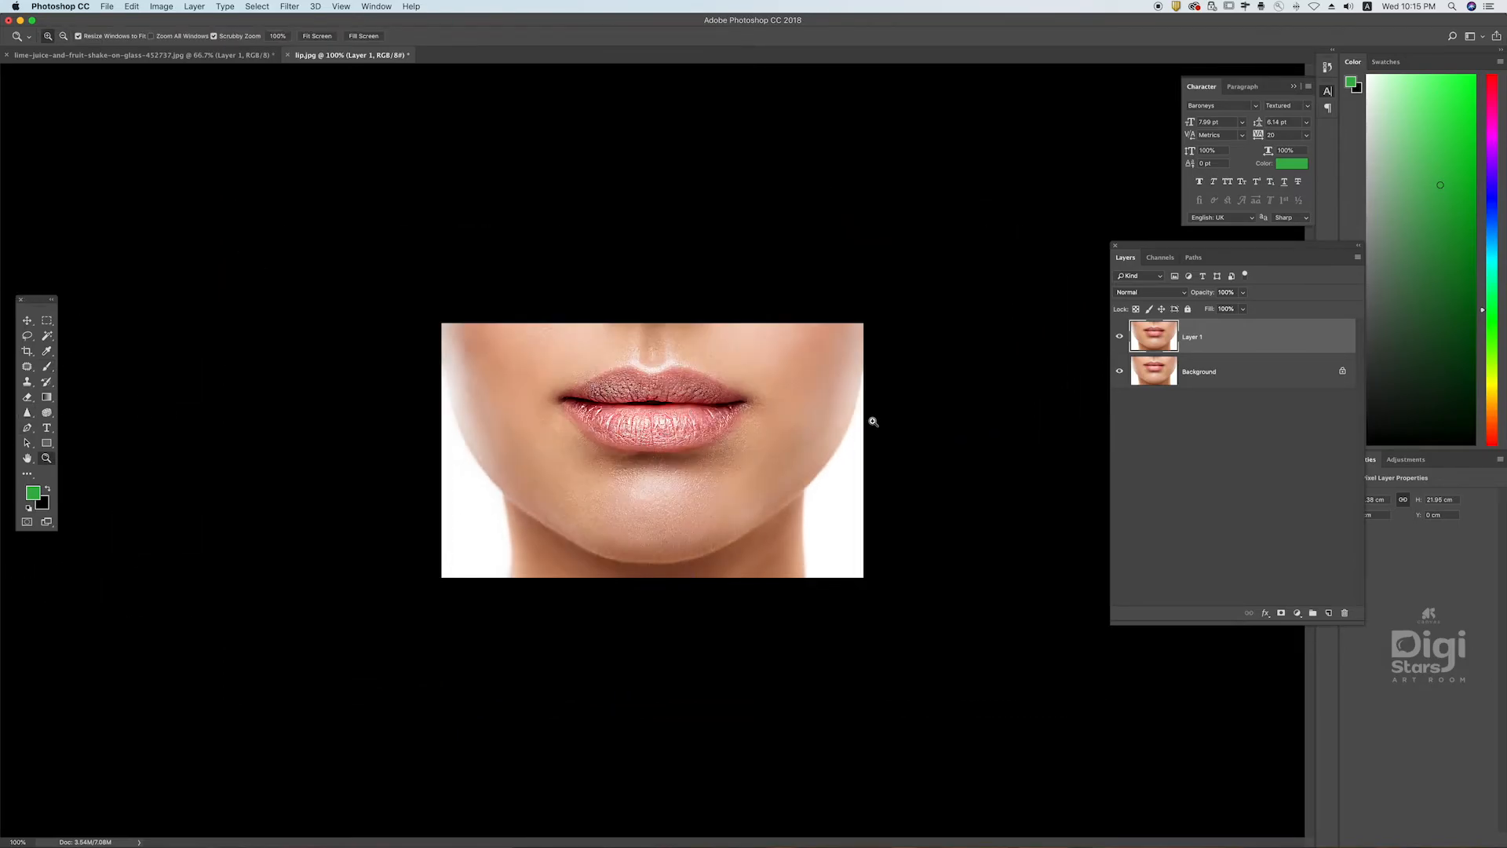
{"action": "left_click", "coordinate": [46, 320]}
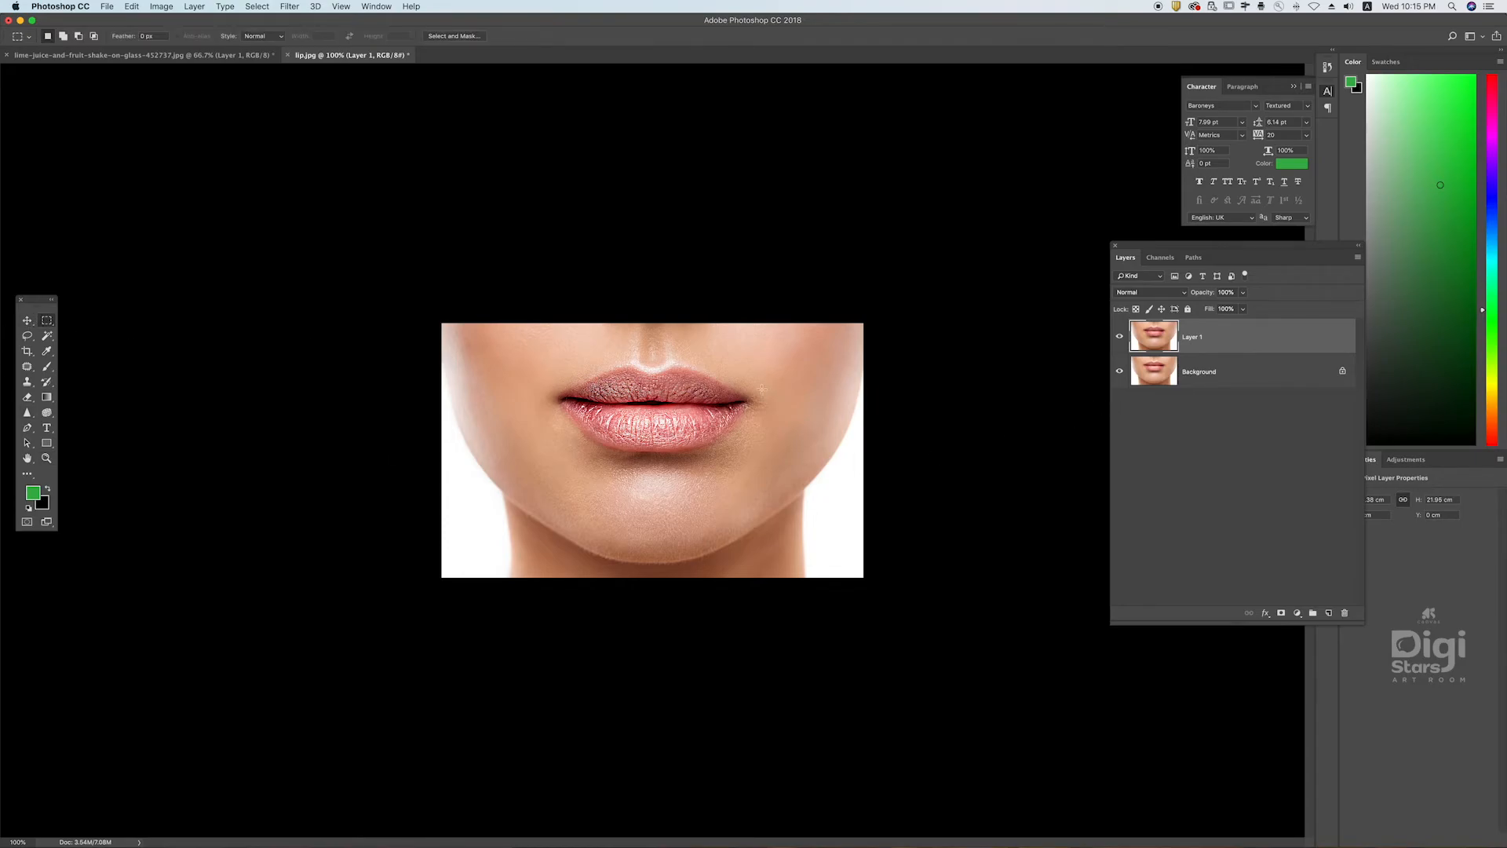
{"action": "left_click", "coordinate": [1278, 611]}
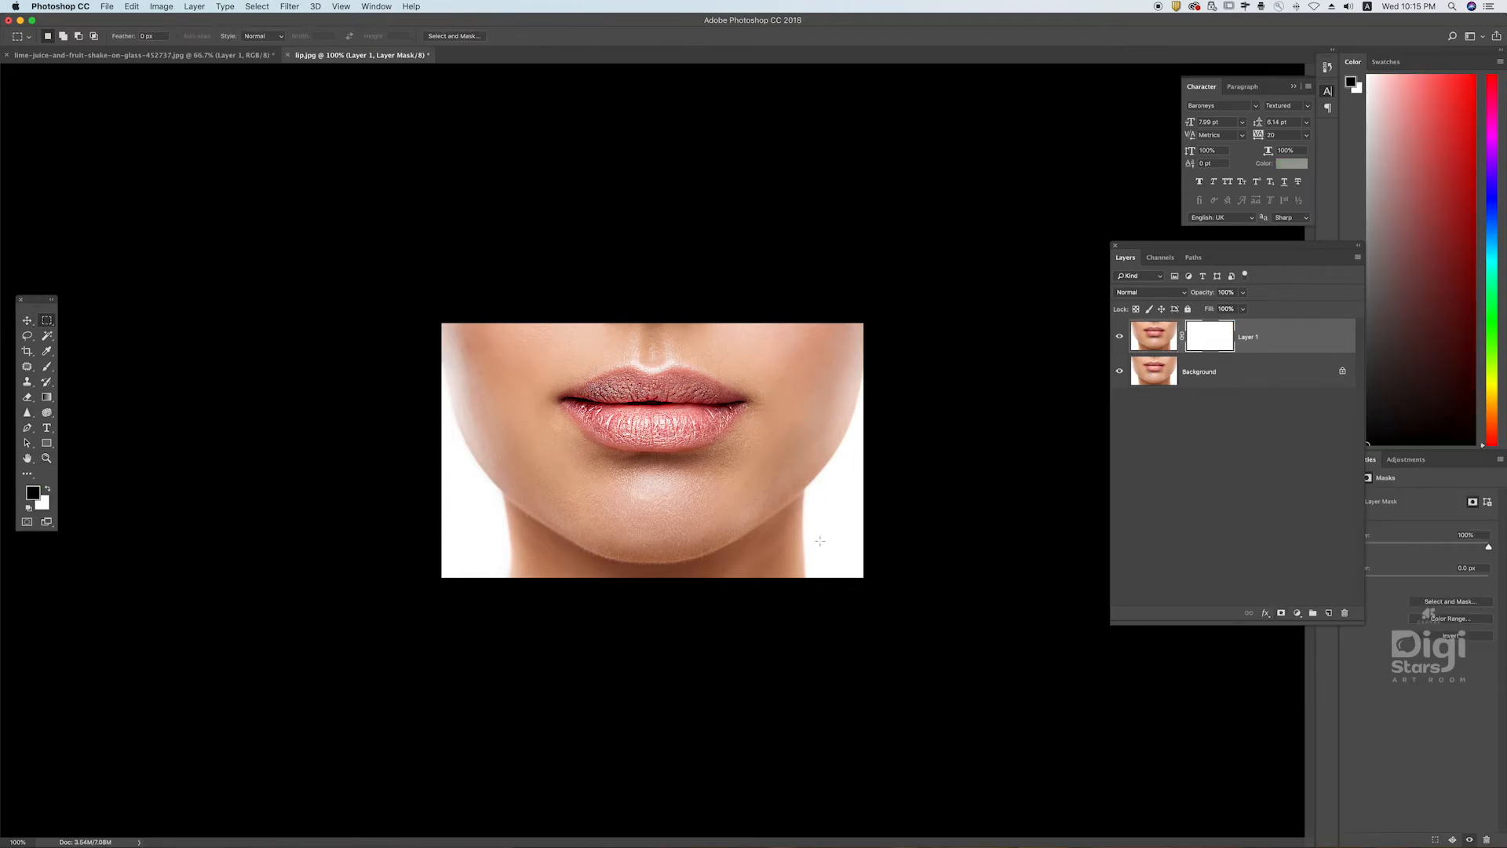
{"action": "left_click_drag", "start_coordinate": [543, 336], "coordinate": [637, 511]}
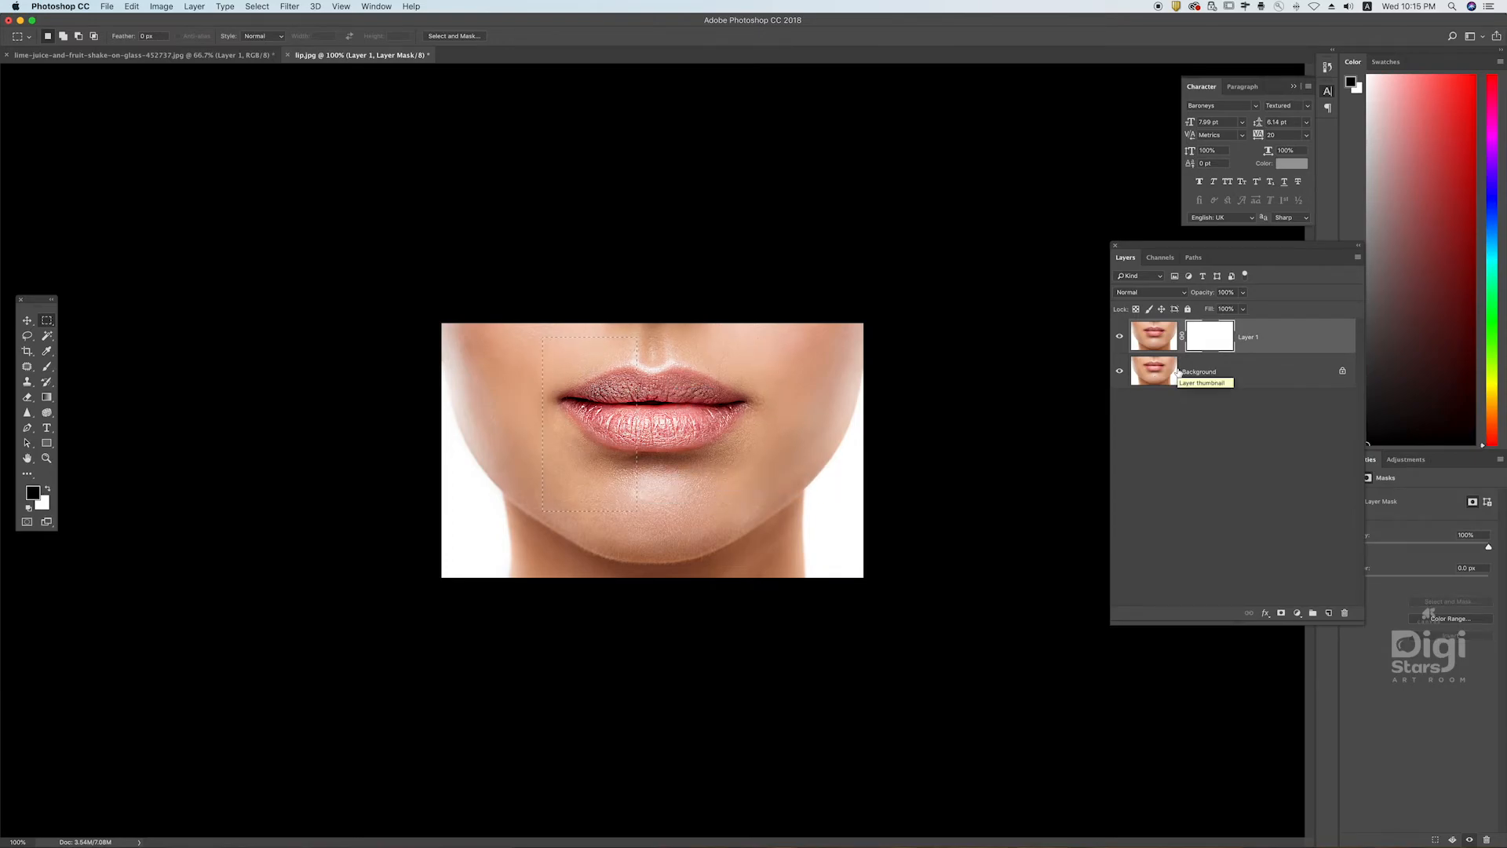
{"action": "key", "text": "alt+BackSpace"}
{"action": "key", "text": "super+d"}
{"action": "key", "text": "z"}
{"action": "left_click", "coordinate": [667, 407]}
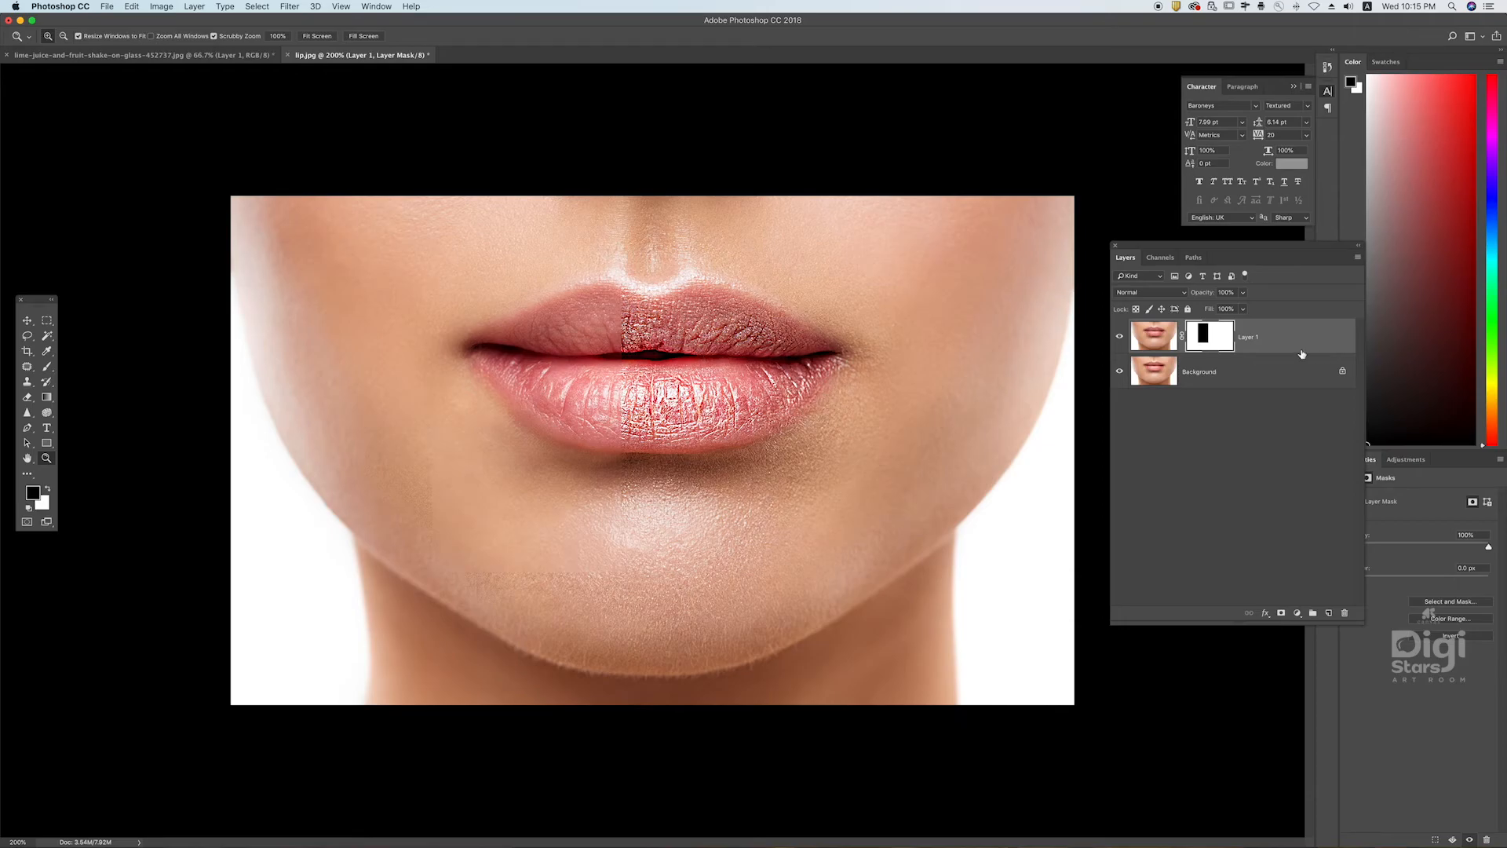
- Unlink Layer 1's mask and move the masked rectangle across the lips to the middle of the mouth, comparing original and sharpened areas
{"action": "left_click", "coordinate": [22, 321]}
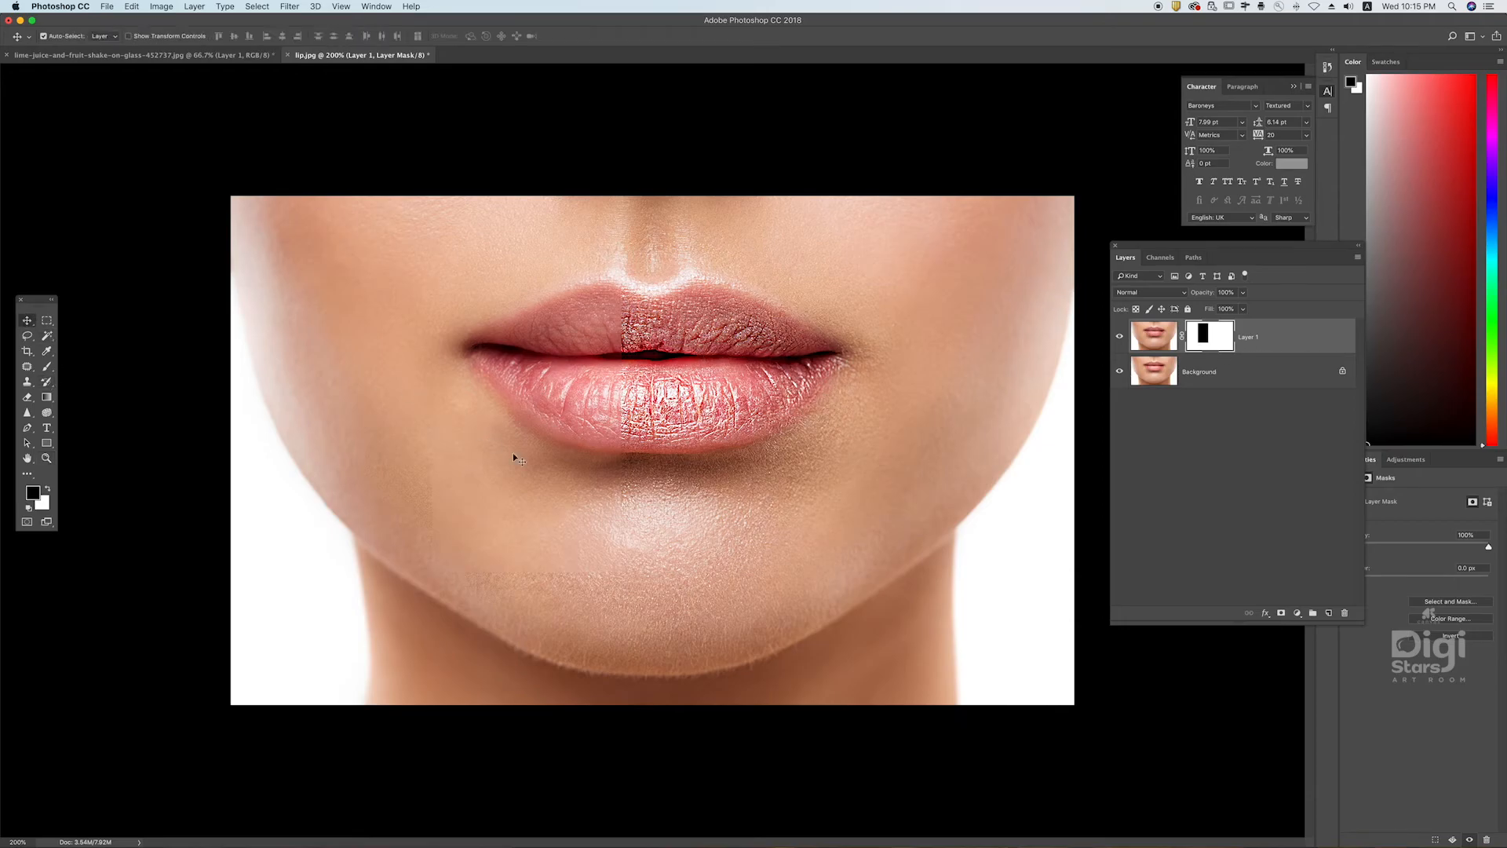
{"action": "left_click", "coordinate": [1176, 342]}
{"action": "left_click_drag", "start_coordinate": [579, 400], "coordinate": [741, 383]}
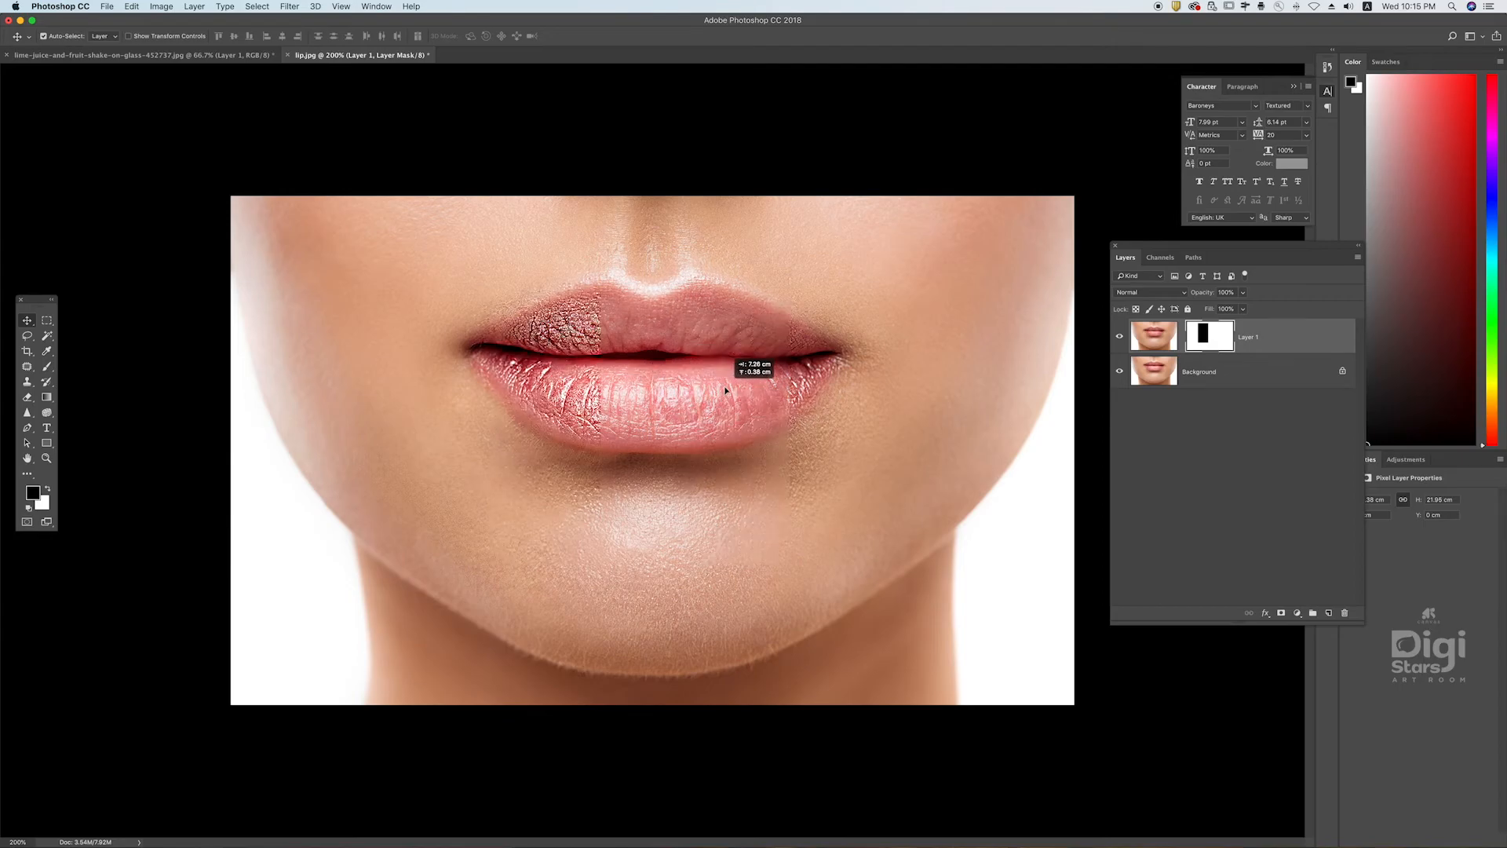
{"action": "mouse_move", "coordinate": [727, 518]}
{"action": "left_mouse_down"}
{"action": "mouse_move", "coordinate": [557, 525]}
{"action": "mouse_move", "coordinate": [811, 525]}
{"action": "mouse_move", "coordinate": [540, 531]}
{"action": "mouse_move", "coordinate": [826, 528]}
{"action": "mouse_move", "coordinate": [535, 526]}
{"action": "mouse_move", "coordinate": [864, 524]}
{"action": "mouse_move", "coordinate": [530, 521]}
{"action": "mouse_move", "coordinate": [868, 522]}
{"action": "mouse_move", "coordinate": [539, 524]}
{"action": "mouse_move", "coordinate": [832, 525]}
{"action": "mouse_move", "coordinate": [764, 547]}
{"action": "mouse_move", "coordinate": [538, 532]}
{"action": "mouse_move", "coordinate": [869, 525]}
{"action": "mouse_move", "coordinate": [650, 526]}
{"action": "mouse_move", "coordinate": [699, 520]}
{"action": "left_mouse_up"}
{"action": "key", "text": "z"}
{"action": "left_click_drag", "start_coordinate": [666, 468], "coordinate": [589, 465]}
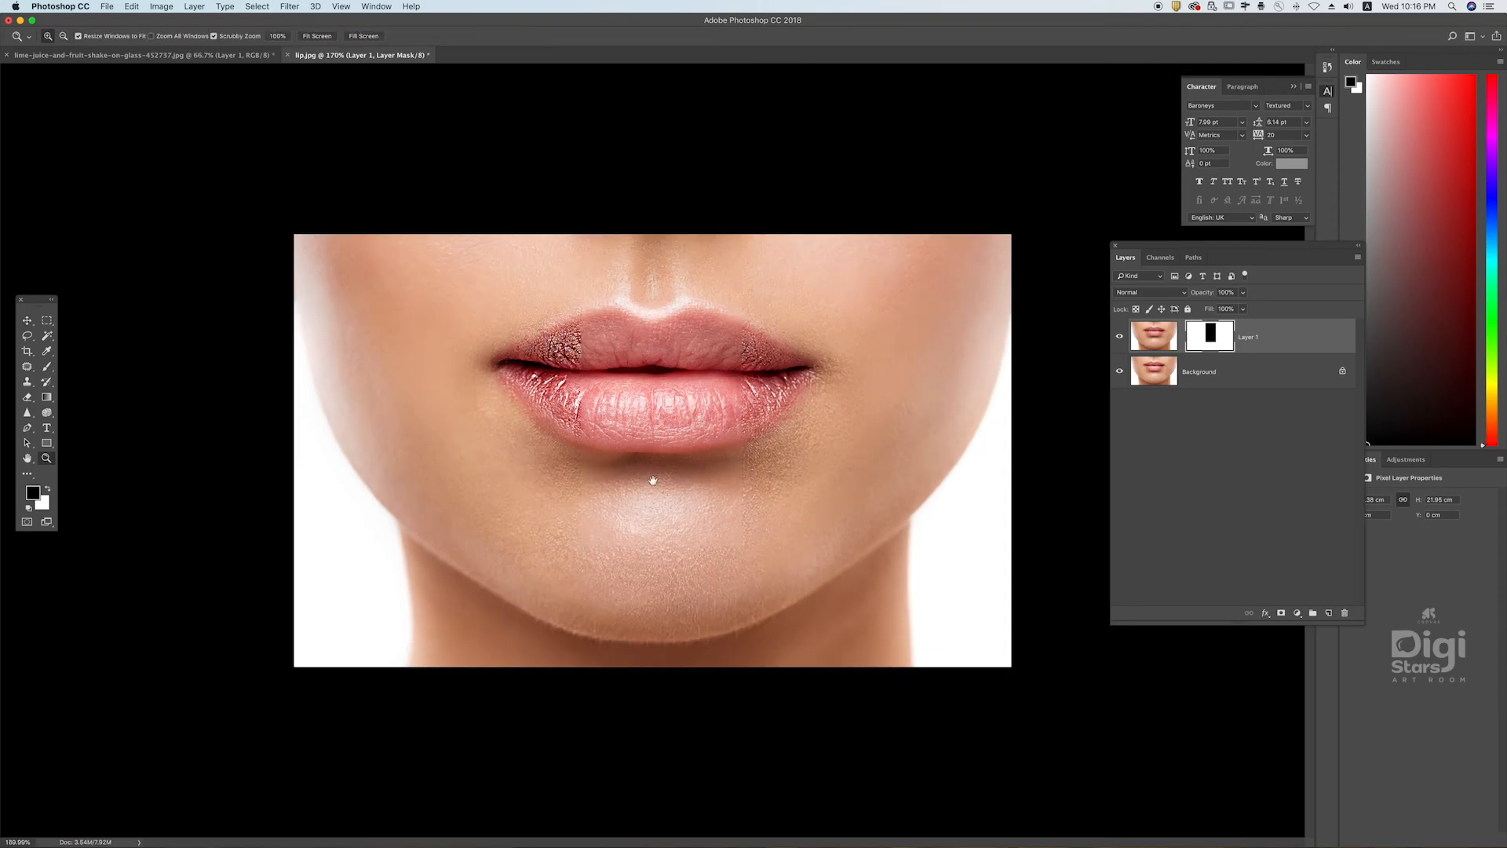
{"action": "left_click", "coordinate": [27, 321]}
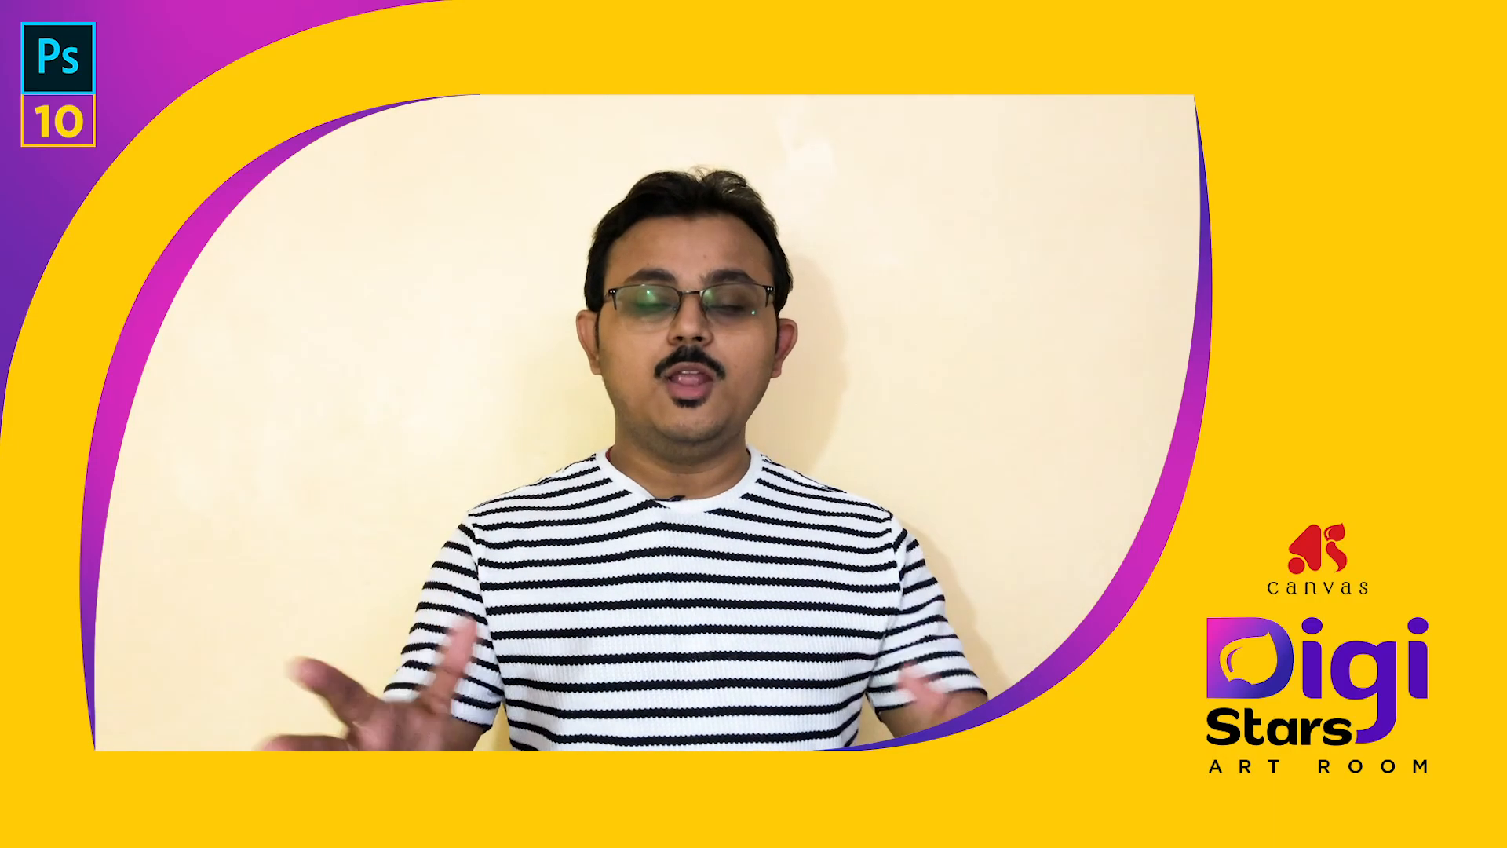